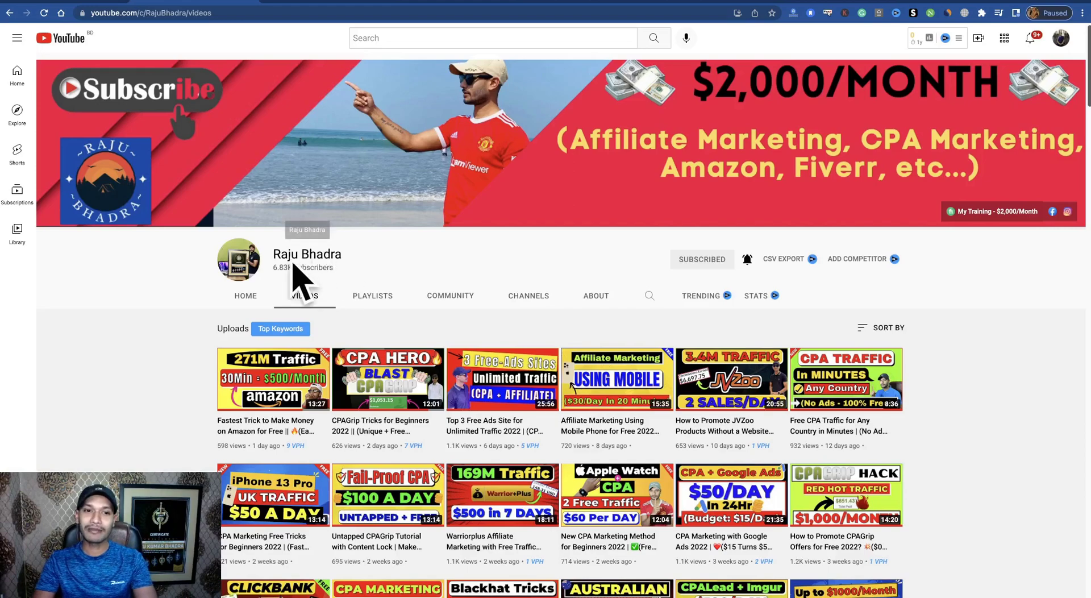
- Look through the uploaded video thumbnails and titles on the YouTube channel's Videos page
scroll(528, 292, "down", 6)
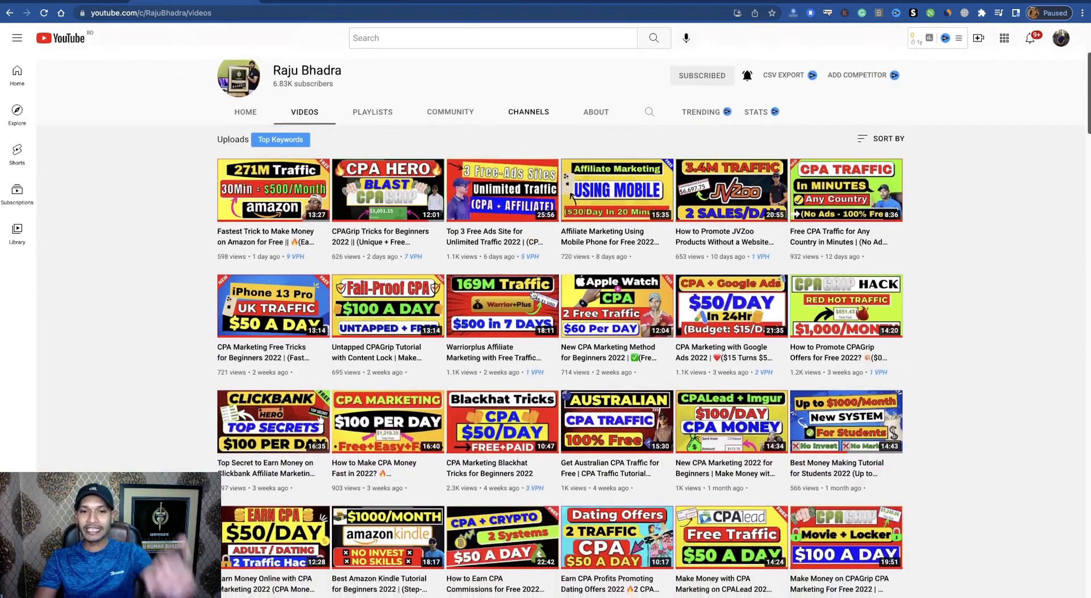
scroll(532, 293, "down", 8)
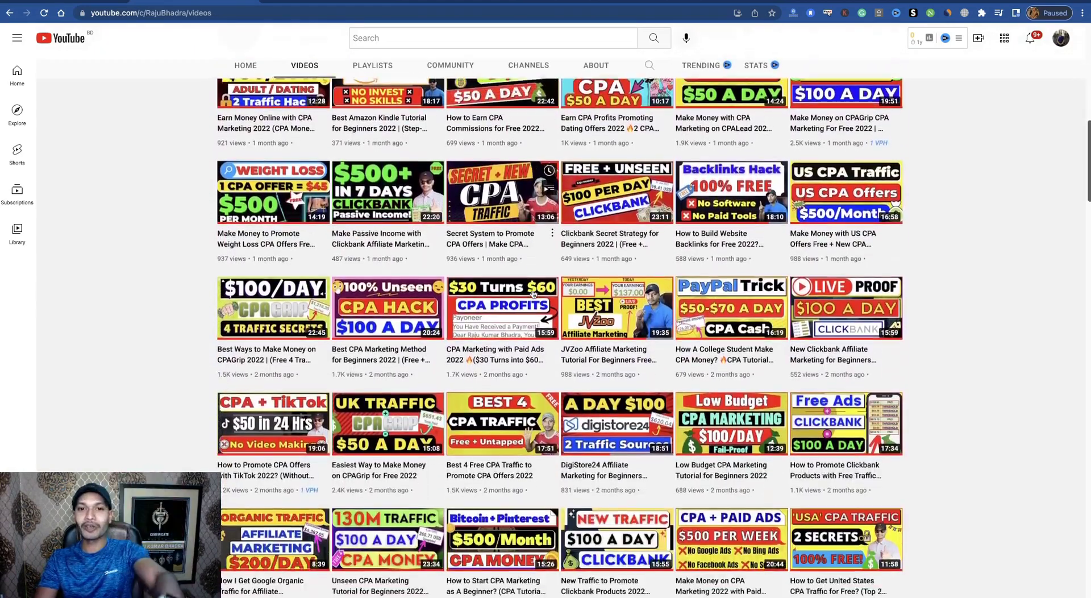
scroll(533, 293, "down", 7)
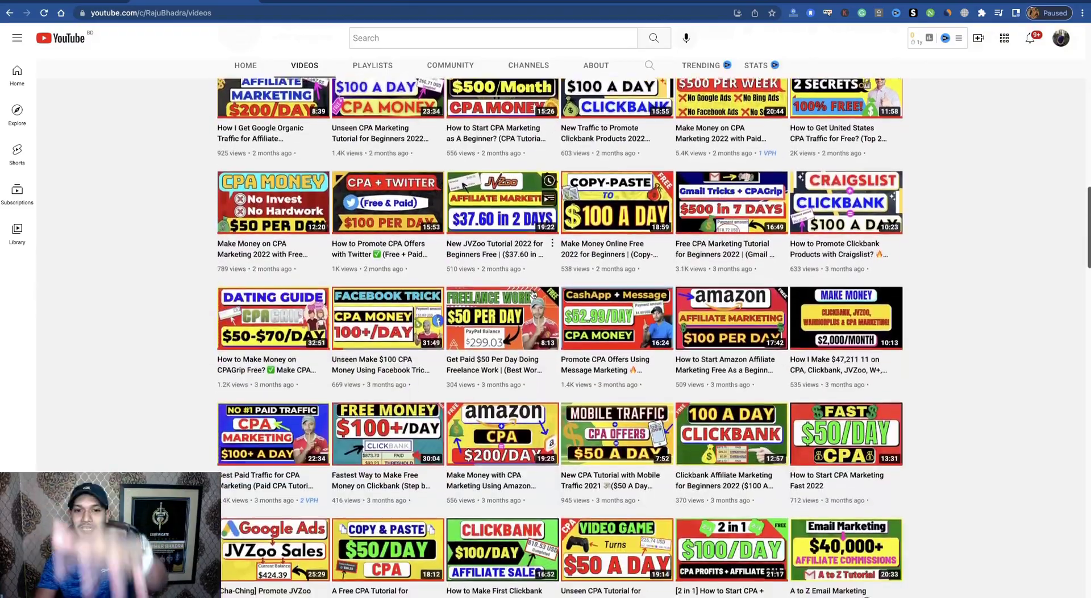
scroll(533, 294, "down", 5)
scroll(533, 292, "up", 7)
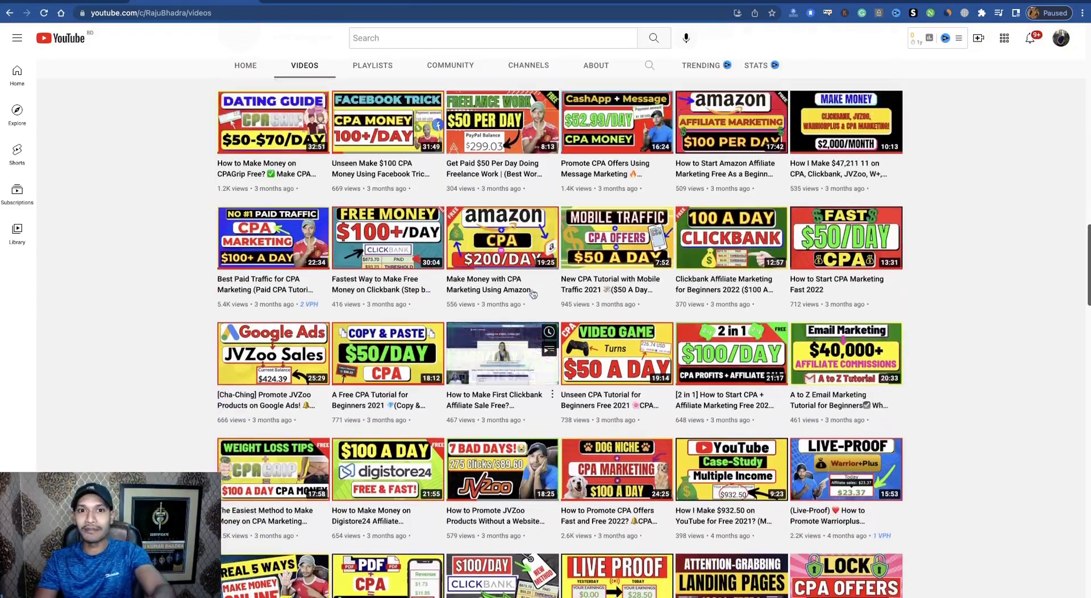
scroll(533, 293, "up", 16)
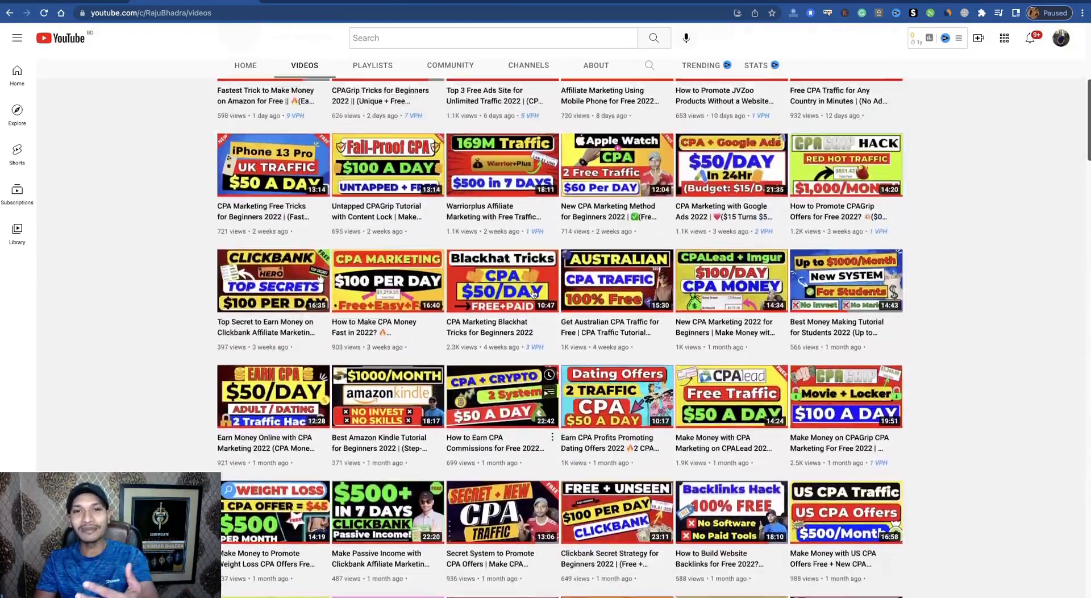
scroll(534, 292, "up", 4)
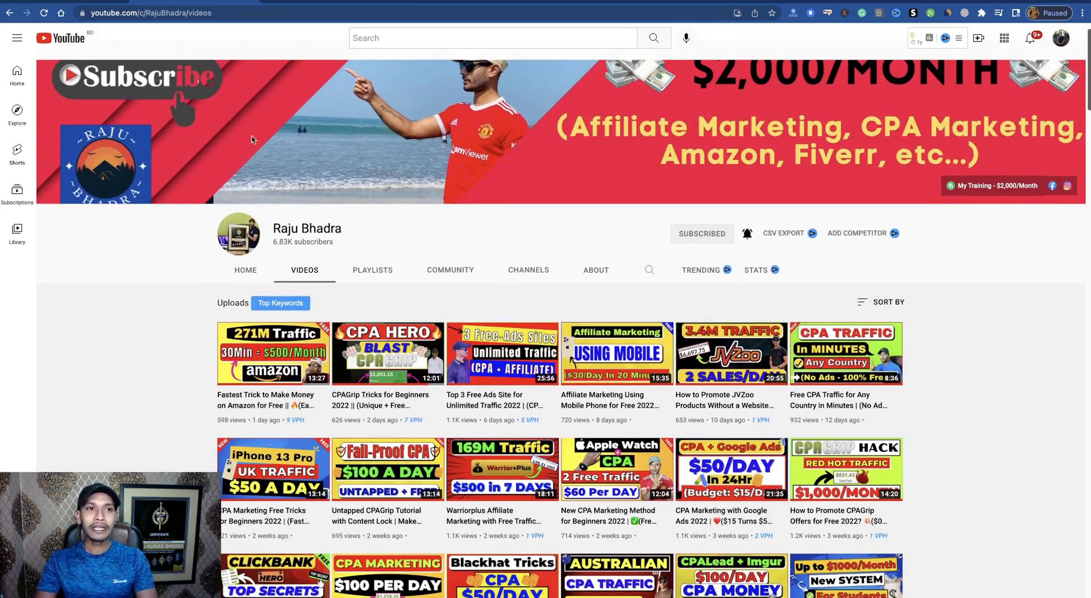
- Switch to the Perfect Passion LLC bonuses page, review the 20 listed income bonuses, and return to the YouTube channel
left_click(81, 2)
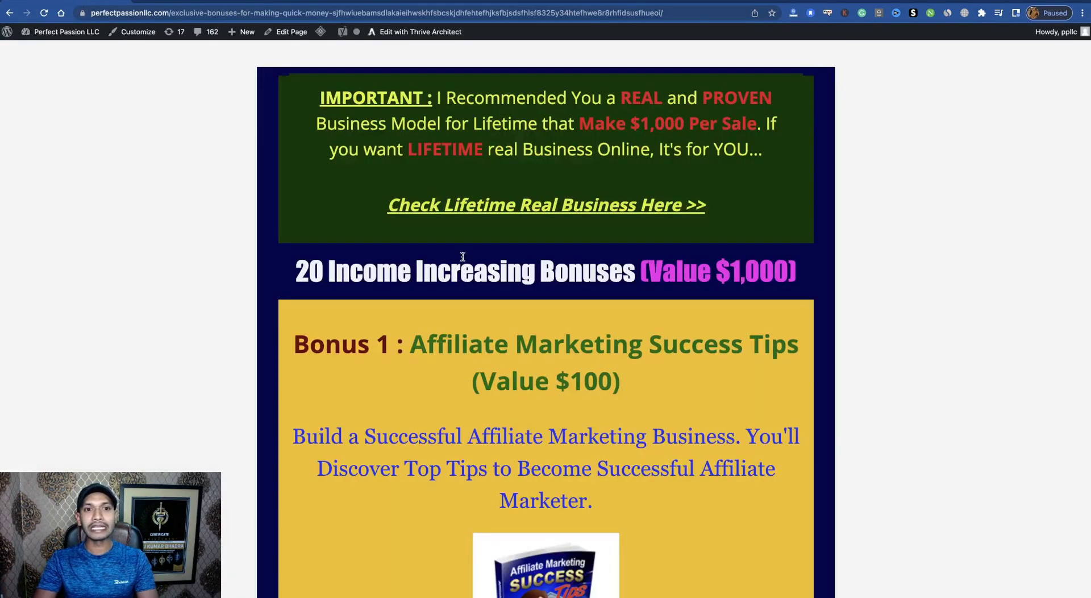
scroll(511, 310, "down", 2)
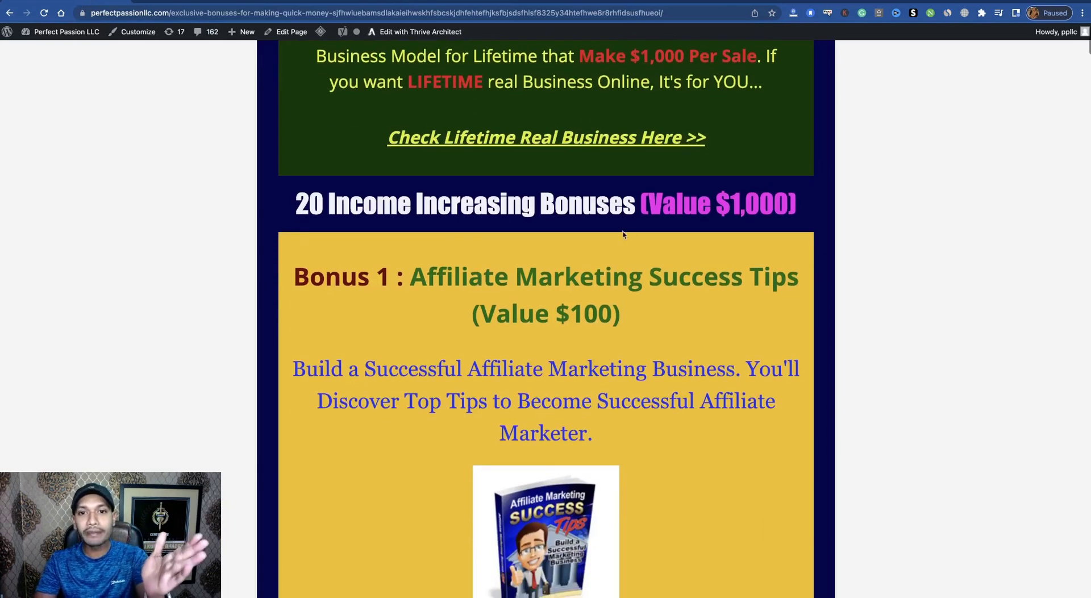
scroll(721, 239, "down", 5)
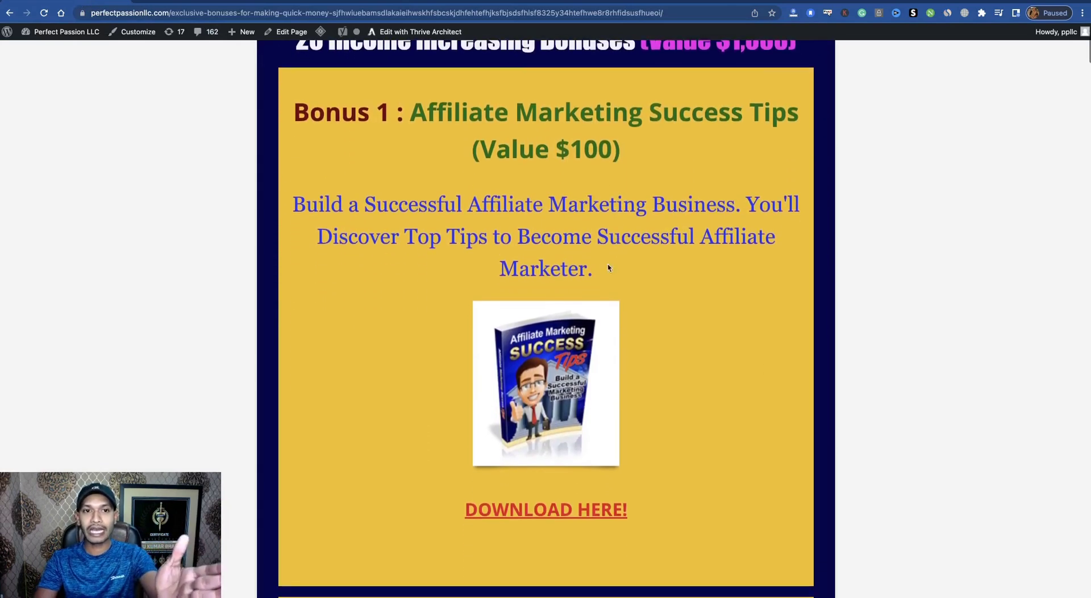
scroll(489, 347, "down", 15)
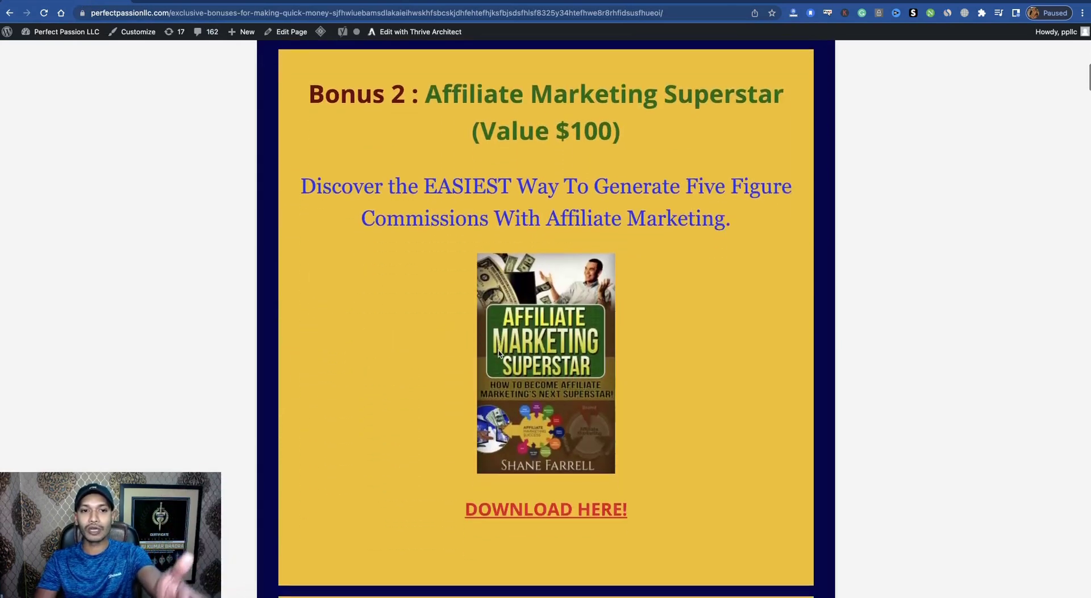
scroll(499, 353, "down", 15)
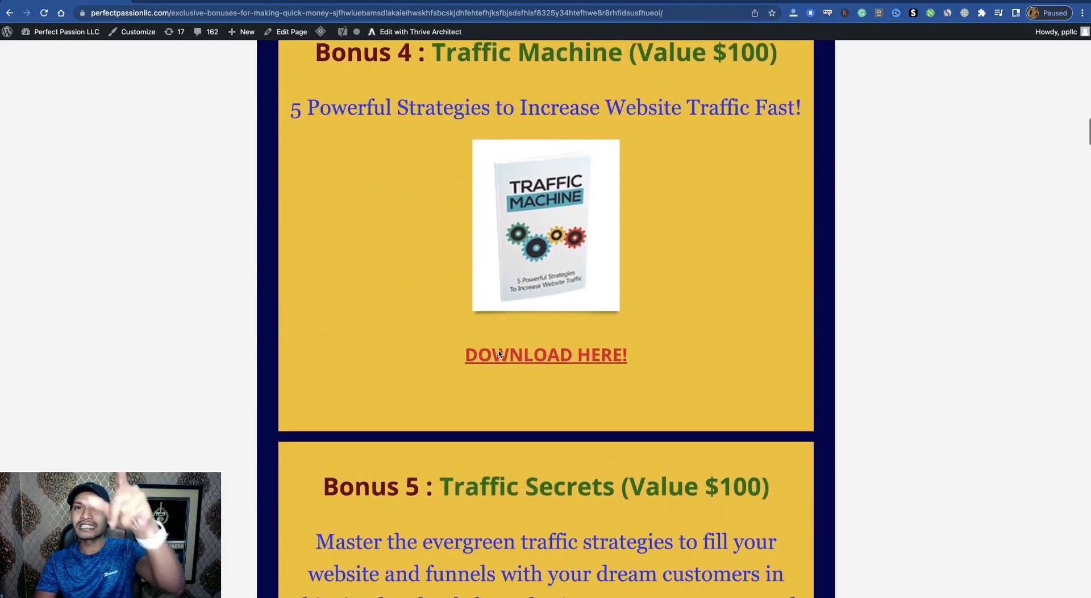
scroll(499, 354, "down", 15)
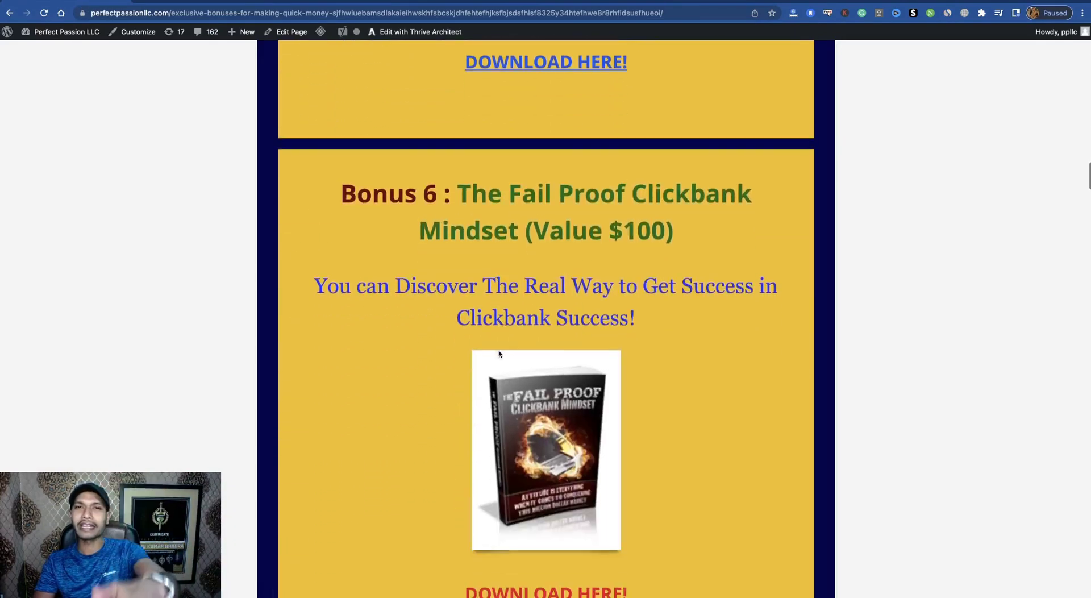
scroll(499, 354, "down", 15)
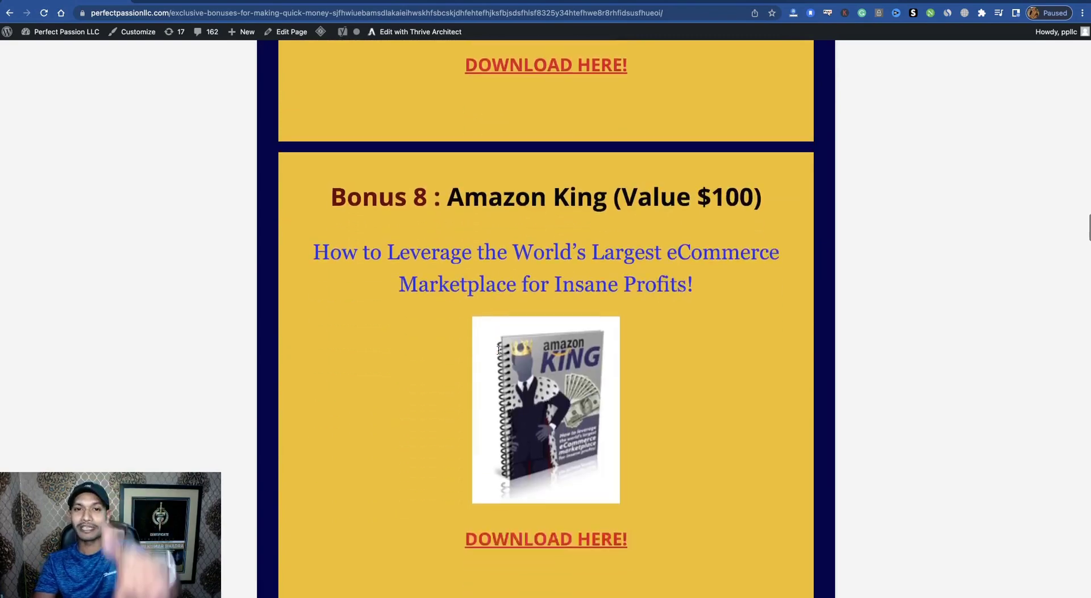
scroll(499, 354, "down", 15)
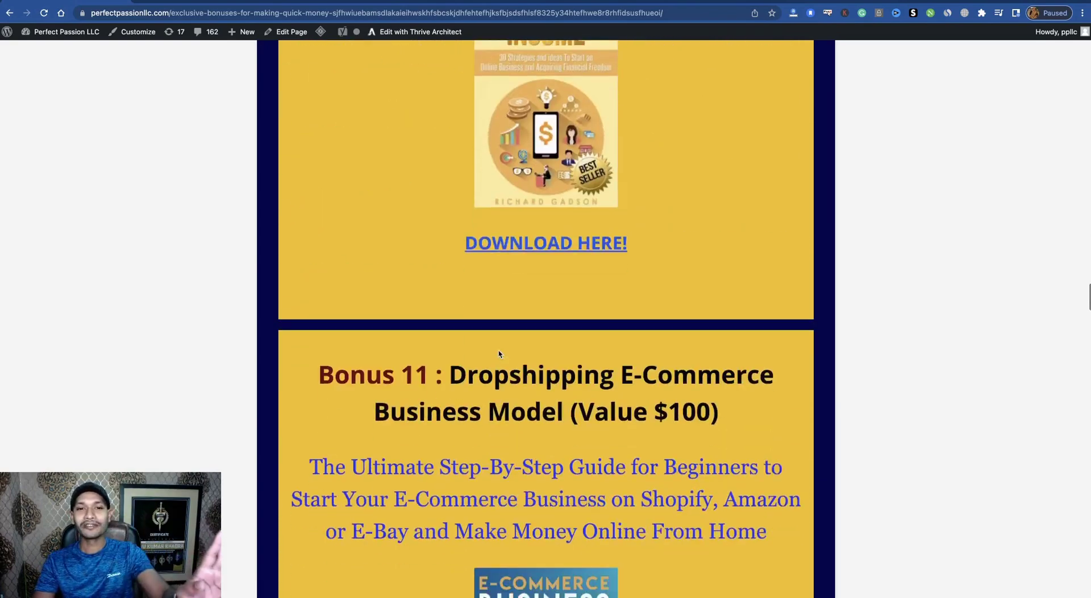
scroll(499, 353, "down", 12)
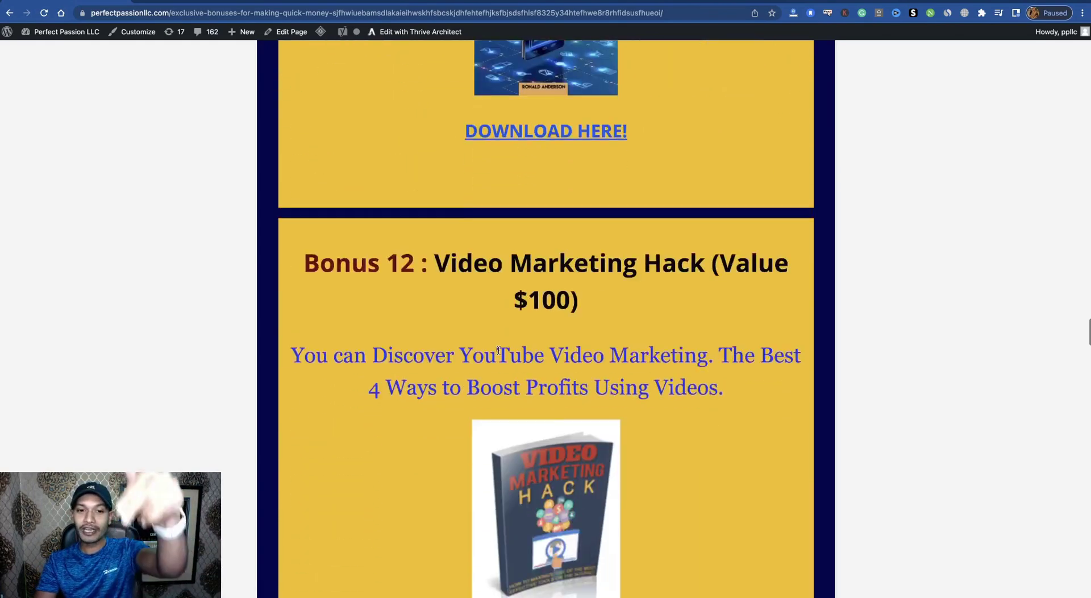
scroll(499, 353, "down", 14)
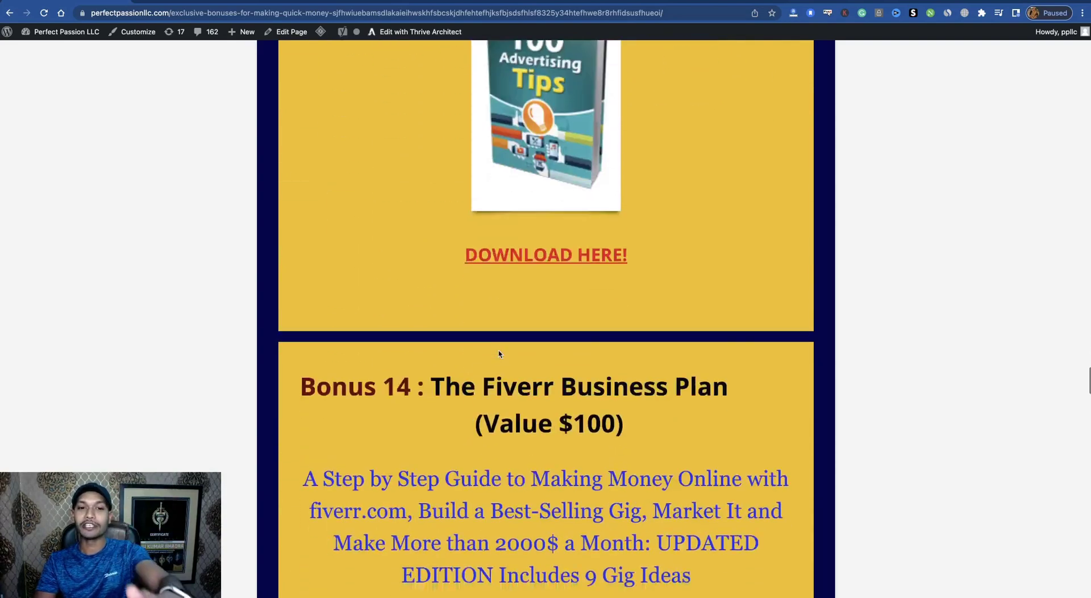
scroll(498, 351, "down", 17)
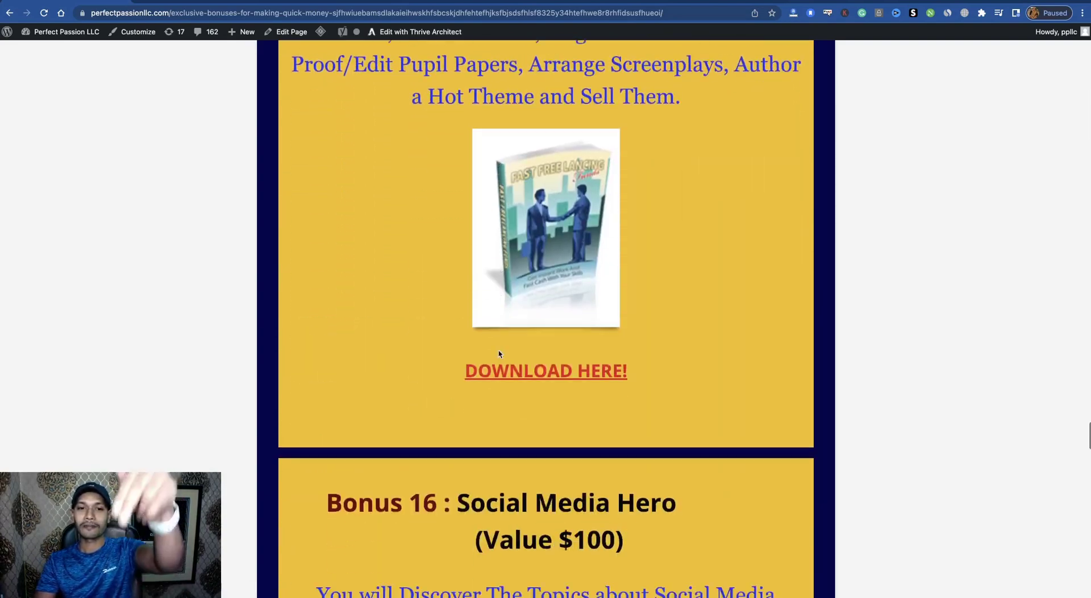
scroll(499, 353, "down", 17)
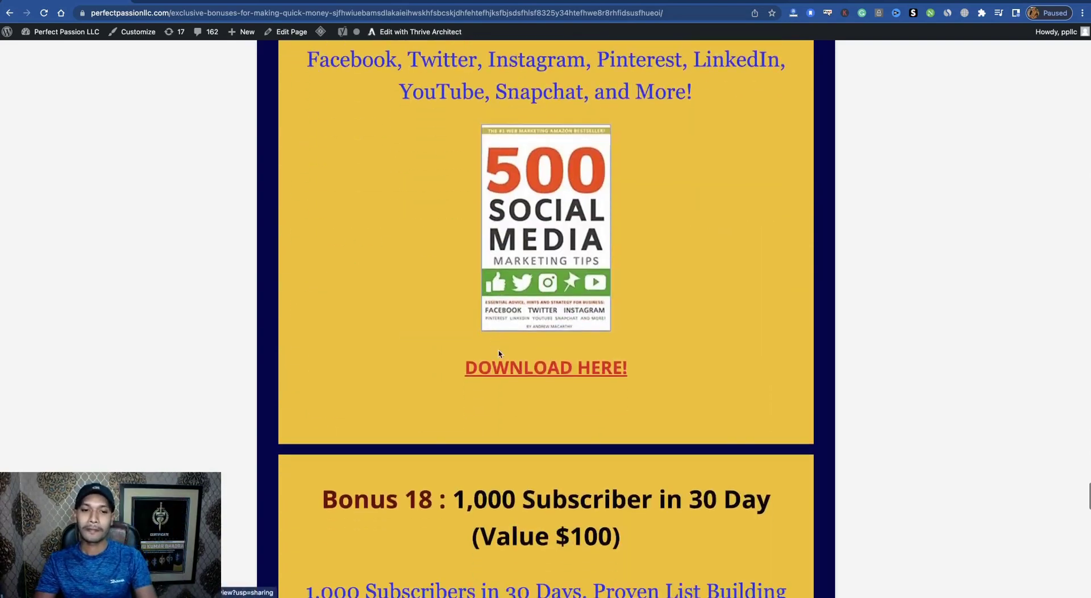
scroll(499, 354, "down", 10)
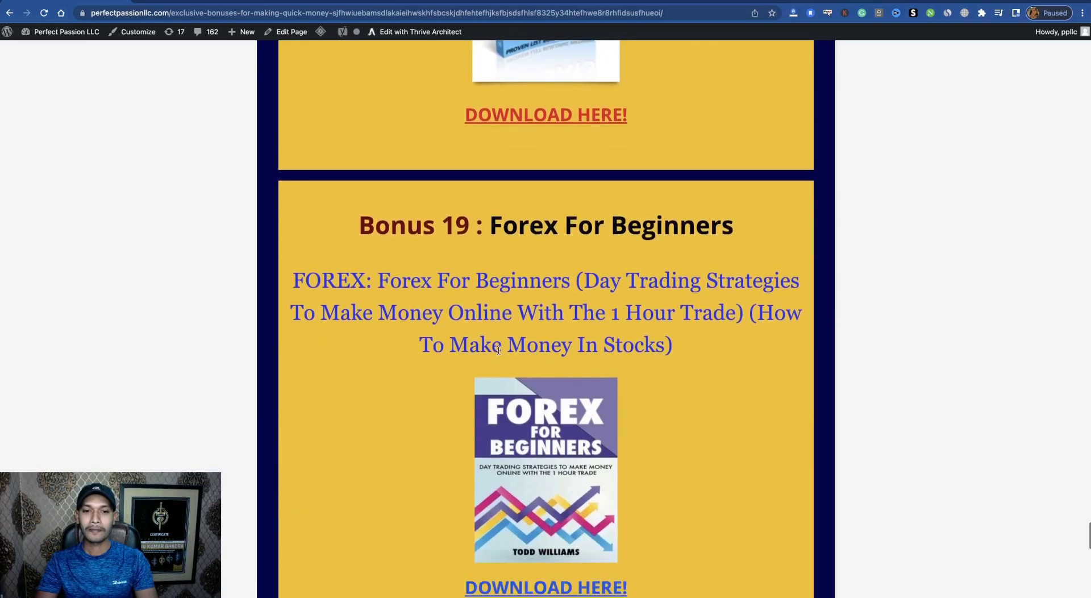
scroll(499, 354, "down", 5)
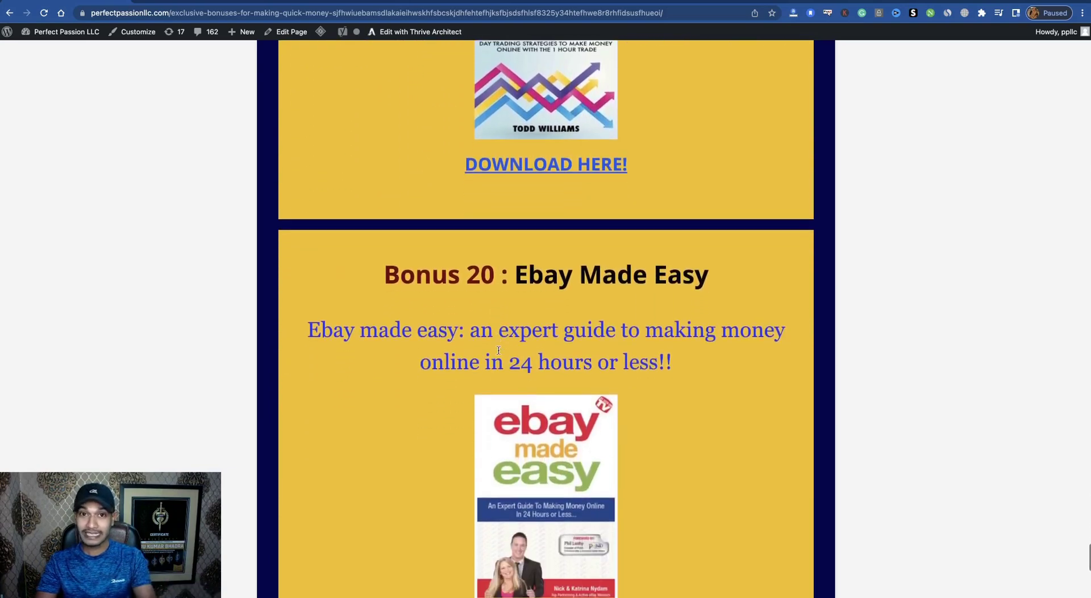
left_click(193, 6)
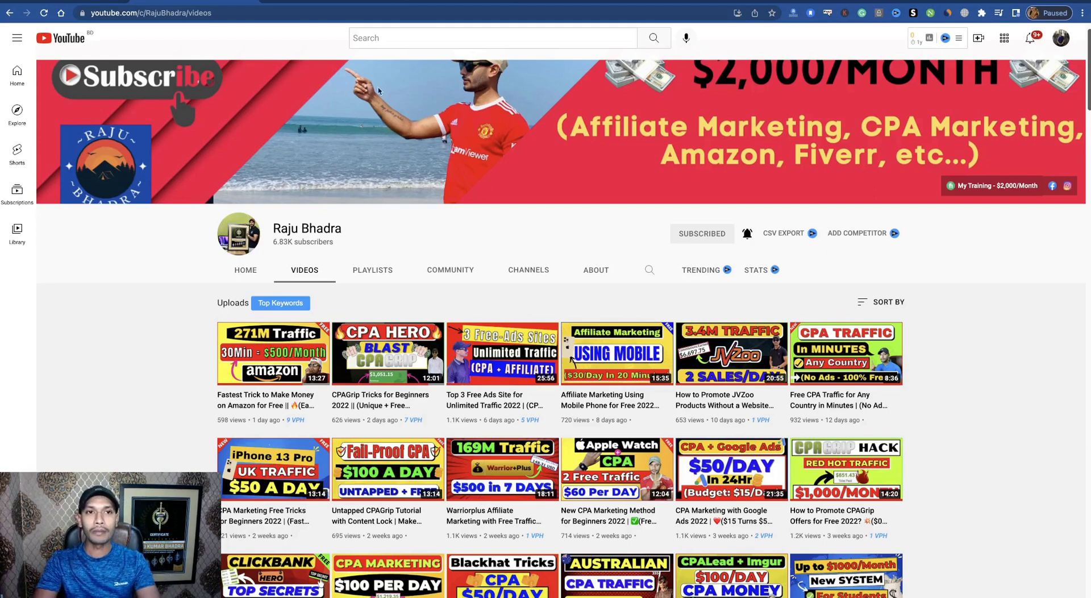
- Switch to the JVZoo free account registration page and inspect the citizenship country options without changing the selection
left_click(303, 2)
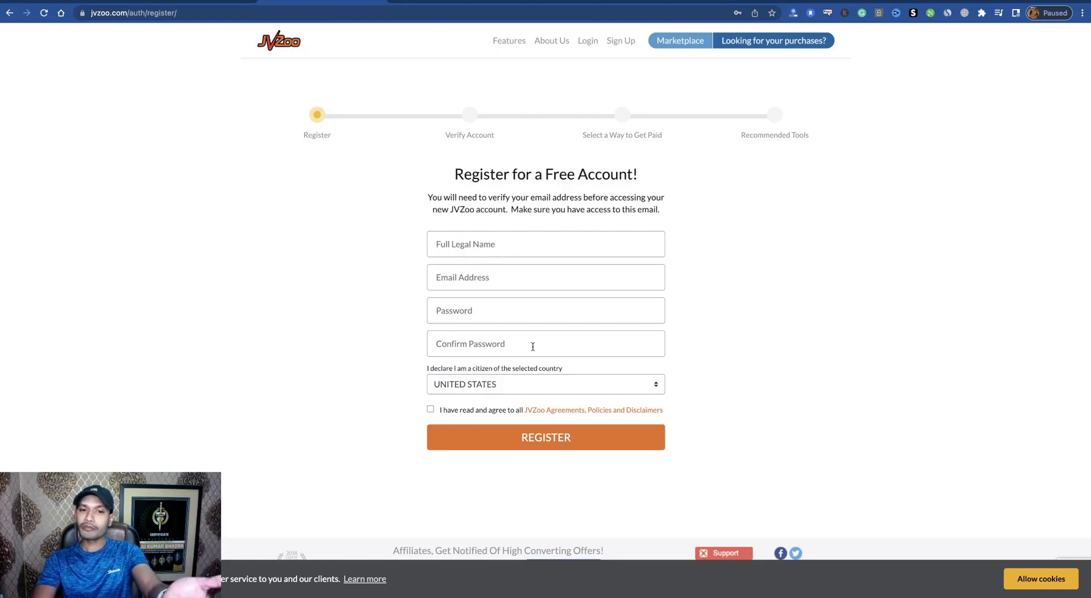
left_click(565, 384)
scroll(547, 352, "down", 1)
scroll(548, 352, "up", 20)
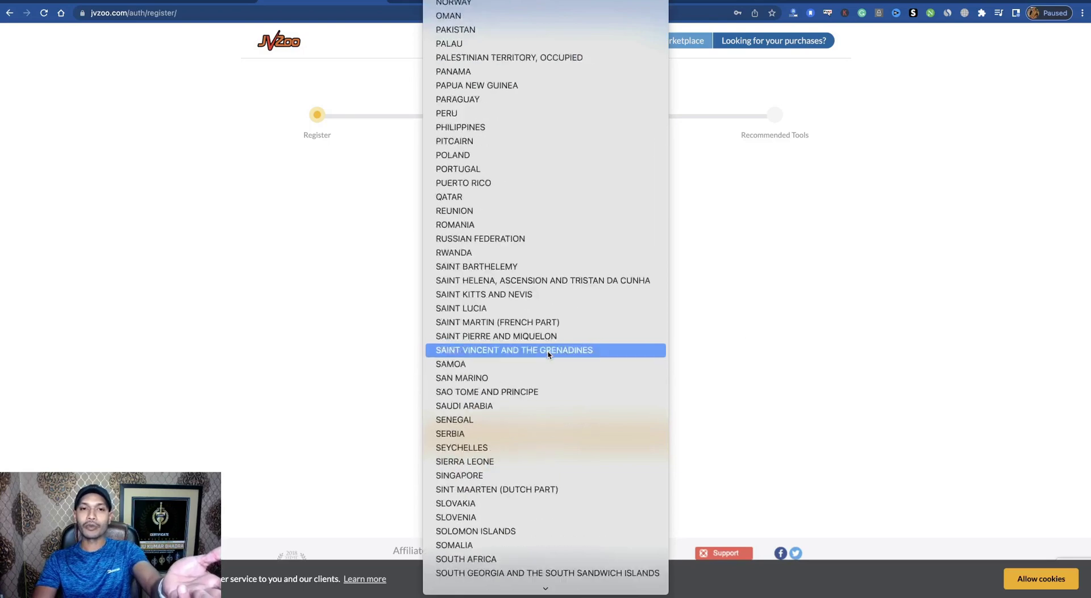
left_click(738, 325)
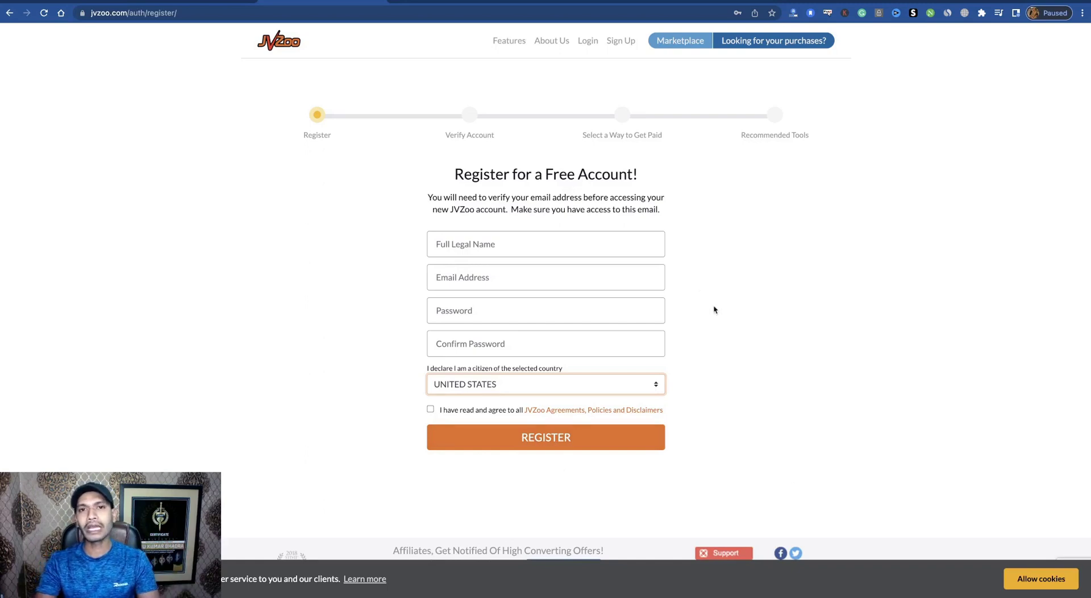
- Go from the JVZoo login to the account dashboard and examine the seller and affiliate snapshots in the legacy view
left_click(589, 44)
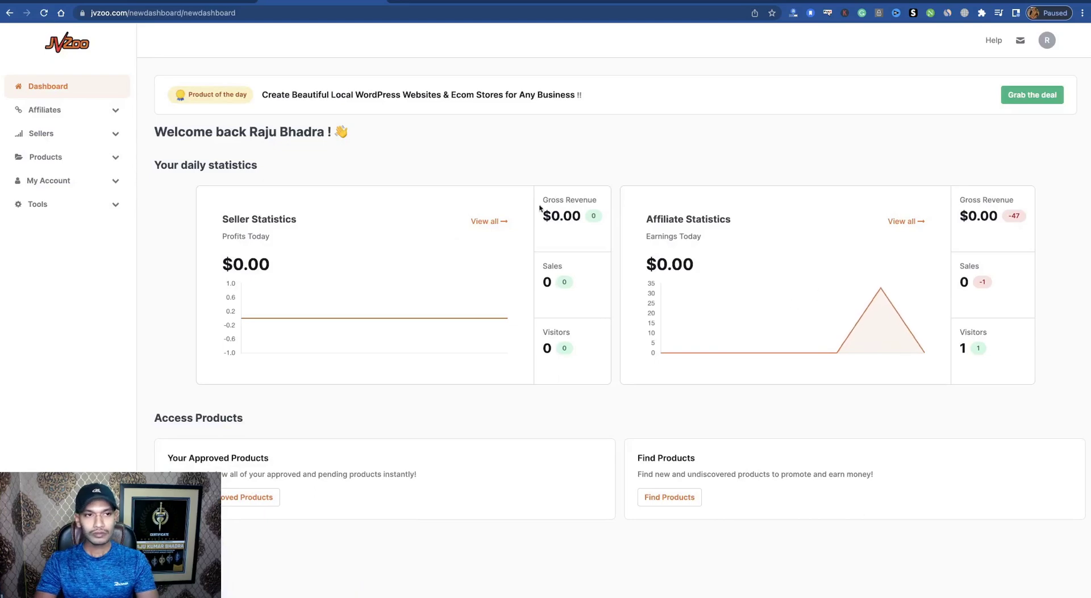
left_click(56, 52)
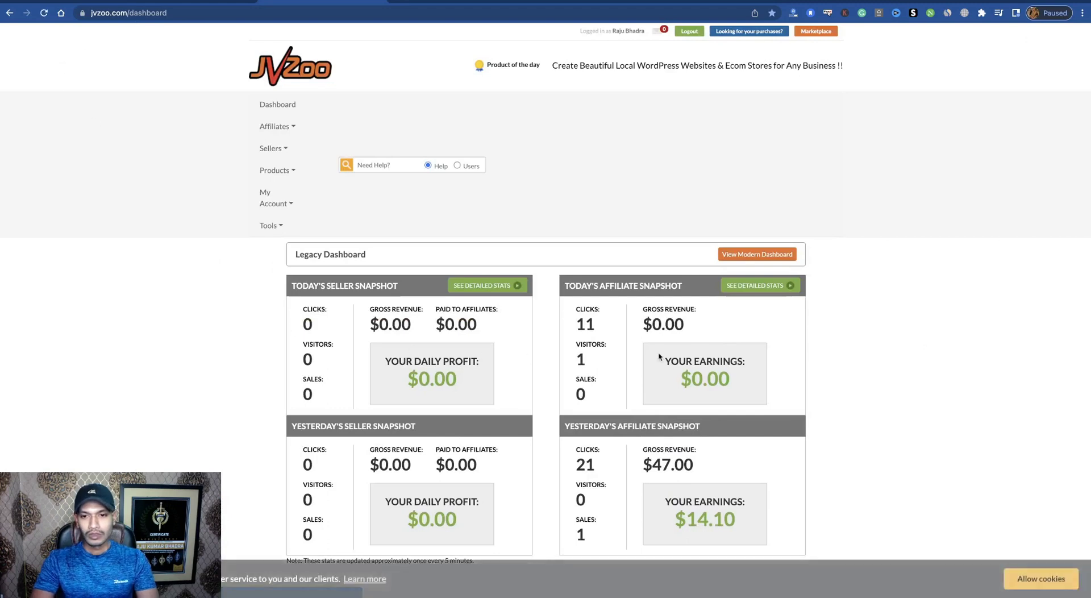
scroll(784, 382, "down", 1)
scroll(784, 382, "down", 2)
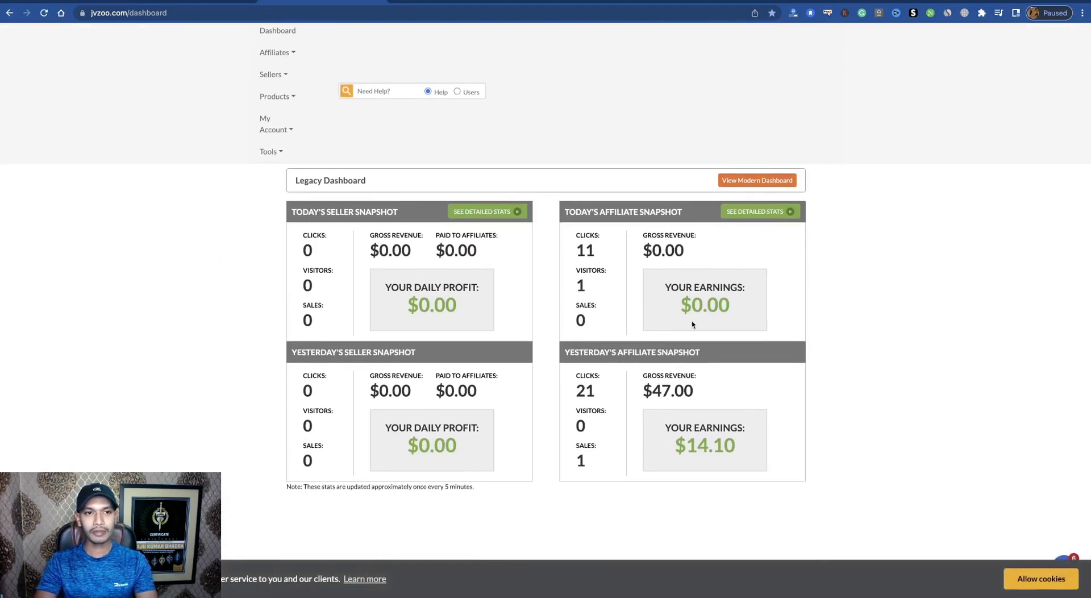
- Open the account's JVZooPay page to view payment distributions and commissions
left_click(289, 133)
left_click(289, 185)
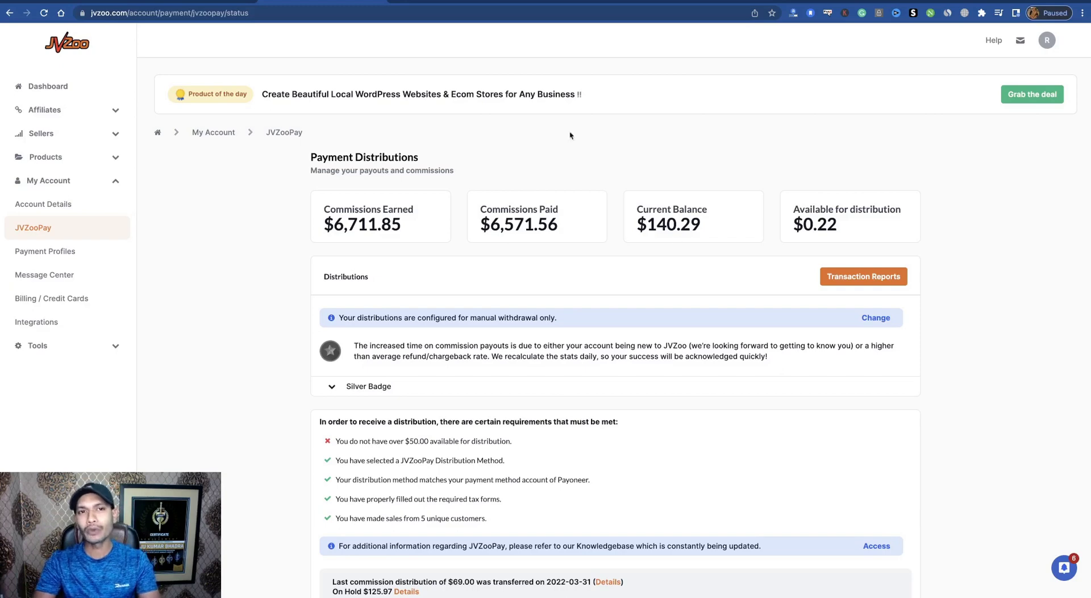
- Switch to the MunchEye site and examine the upcoming products in the Big Launches and All Launches lists
left_click(438, 7)
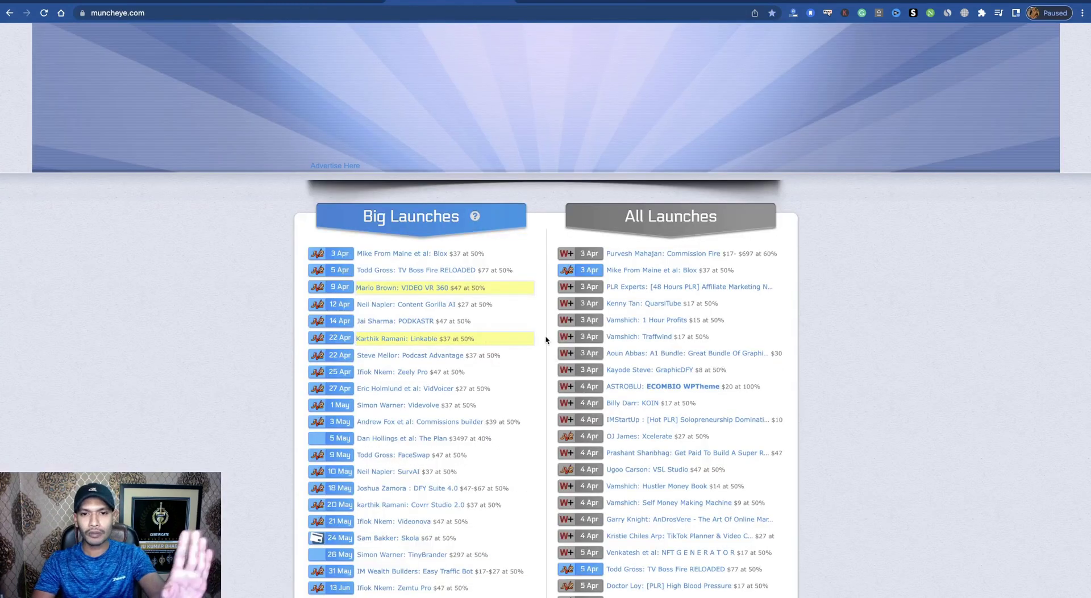
scroll(546, 340, "up", 5)
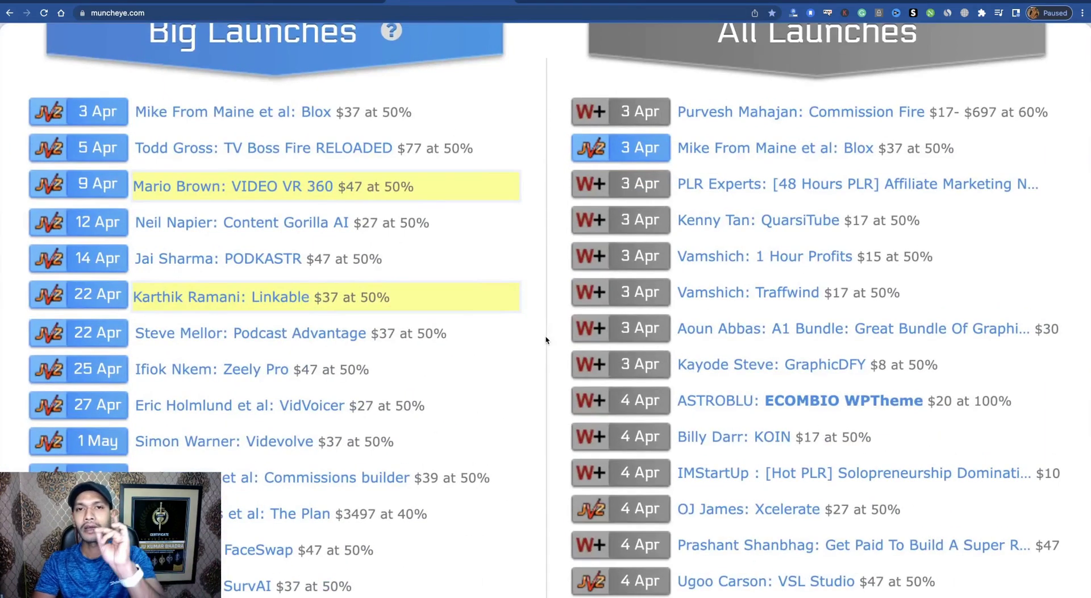
scroll(545, 340, "down", 1)
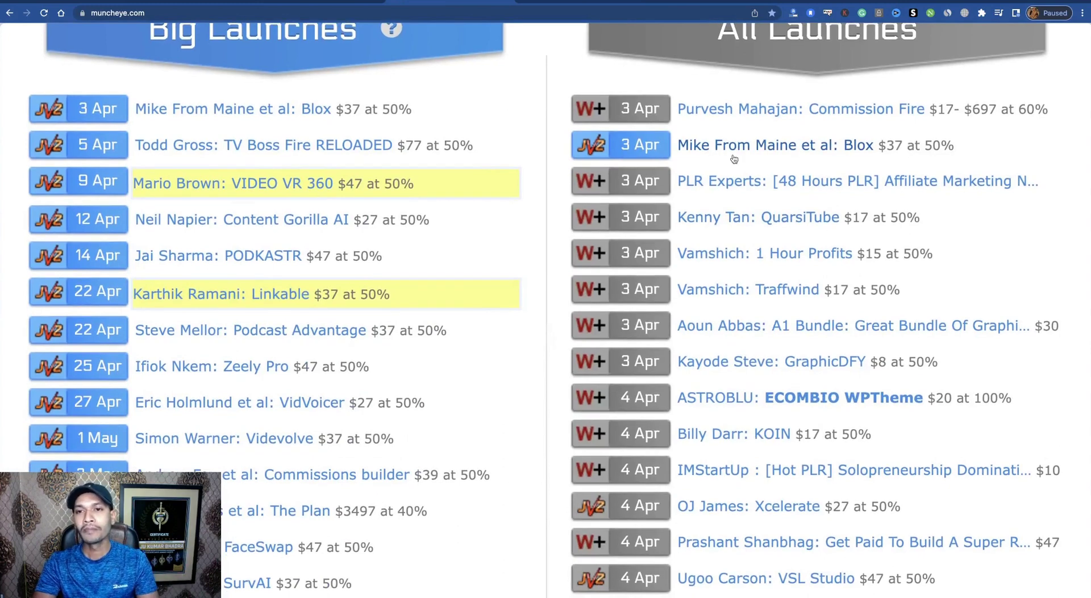
scroll(748, 278, "down", 5)
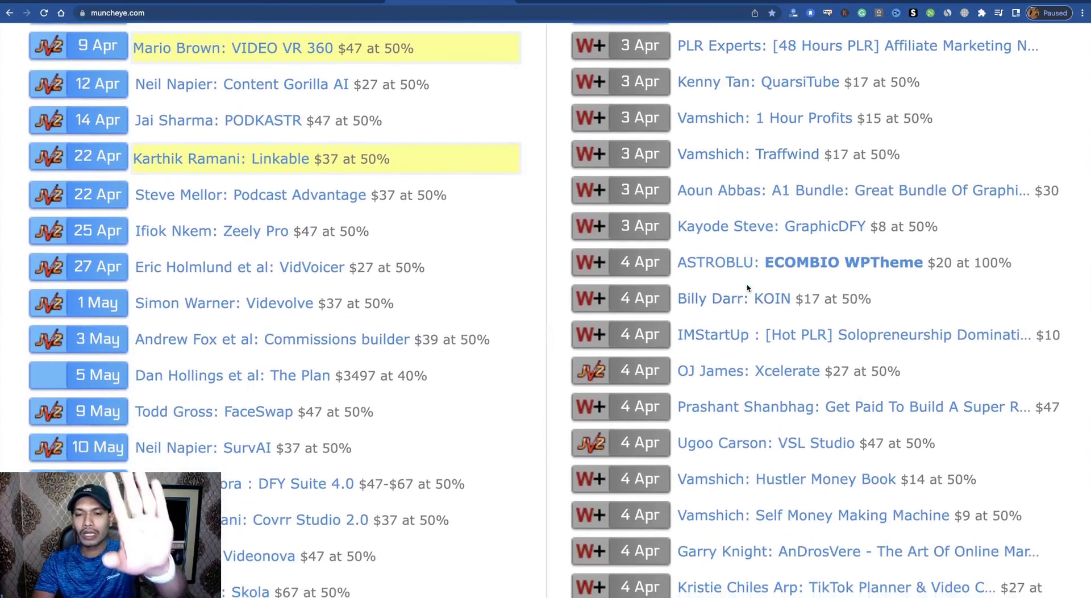
scroll(748, 289, "down", 5)
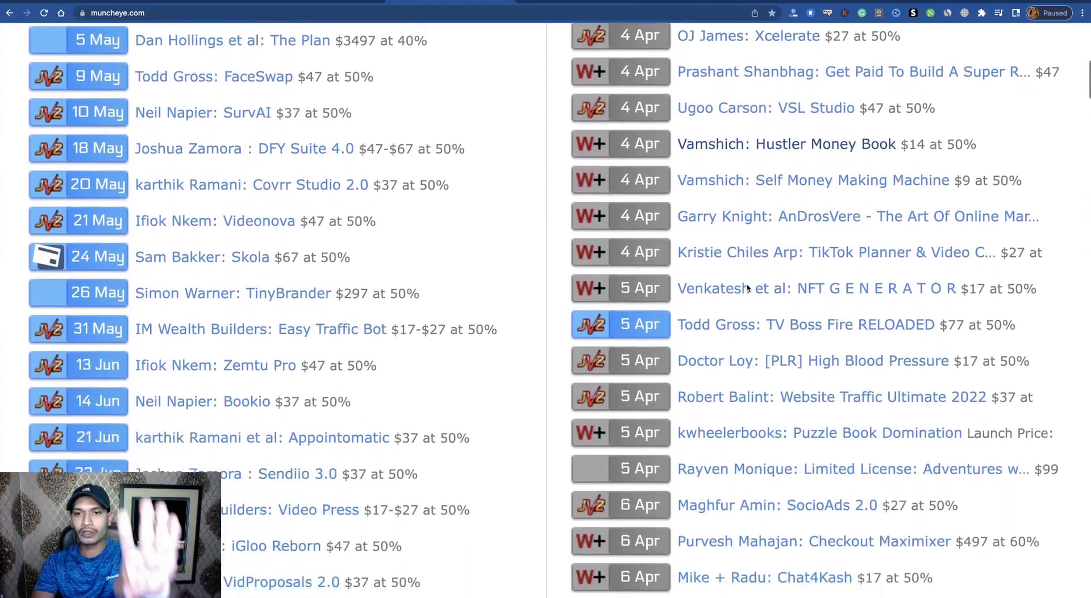
scroll(775, 309, "down", 5)
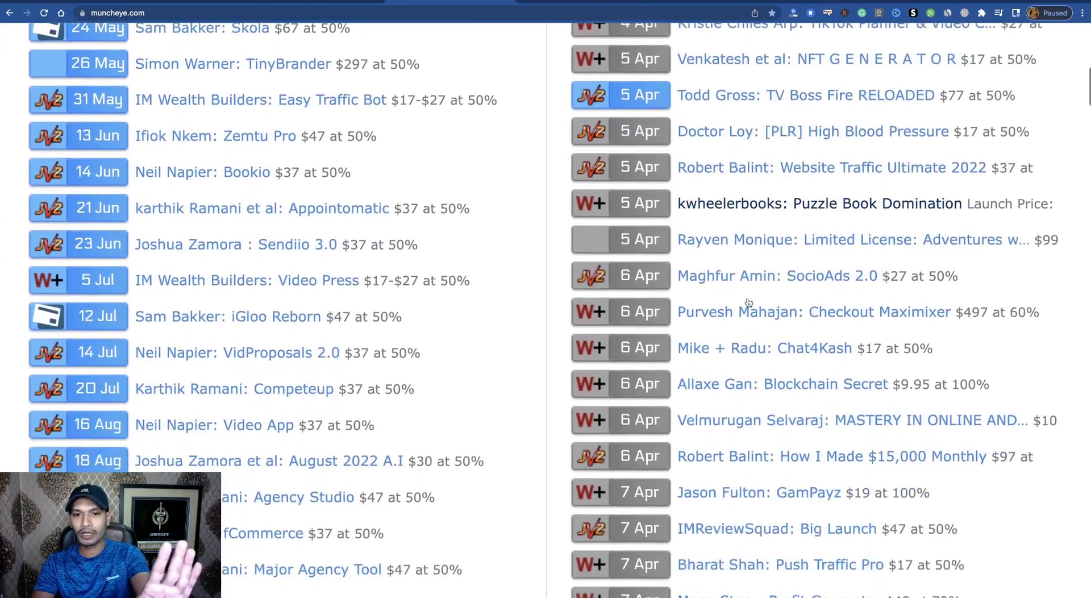
scroll(761, 333, "up", 12)
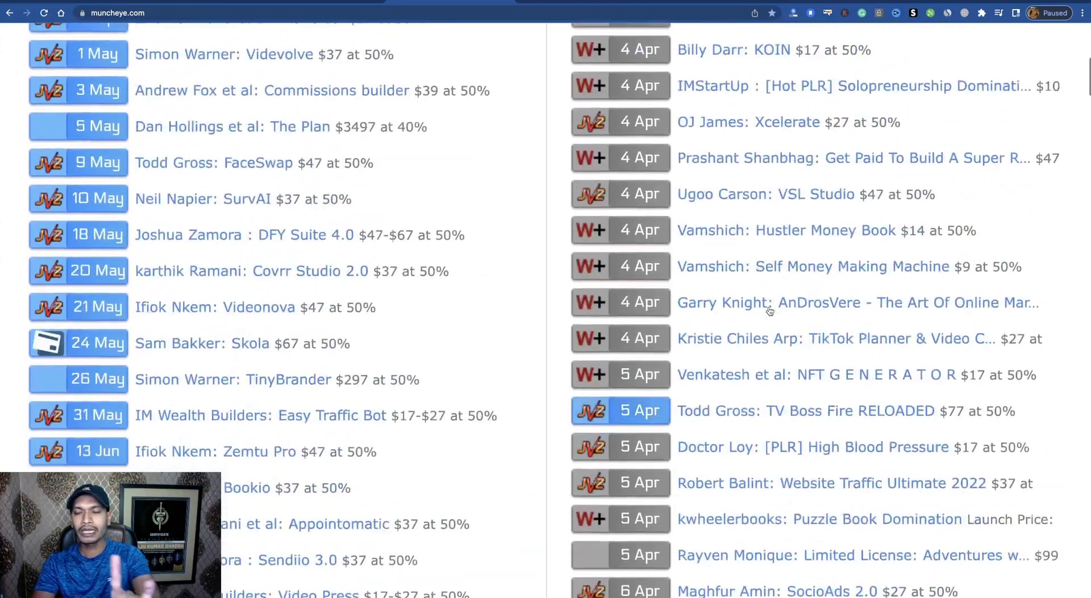
- Open the 3 April Blox launch from the All Launches list in a new tab and switch to its details page
scroll(770, 311, "up", 6)
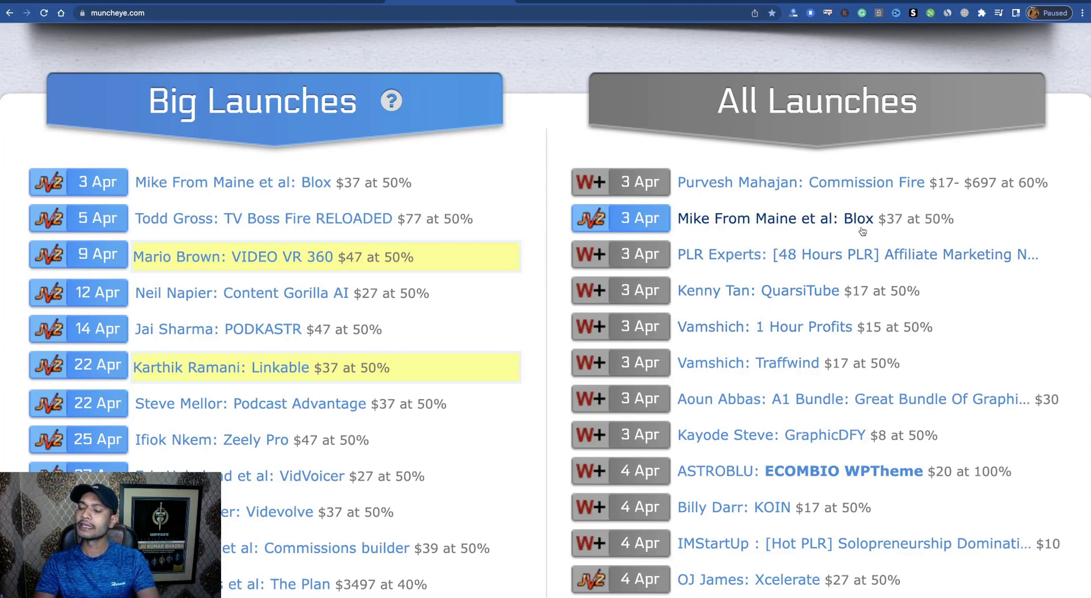
right_click(754, 223)
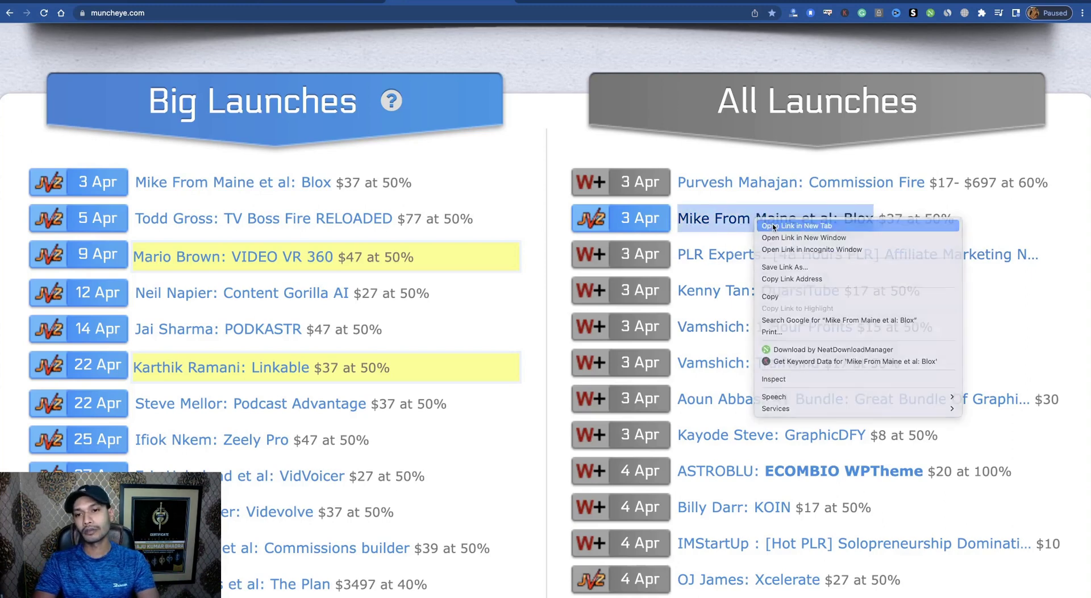
left_click(773, 226)
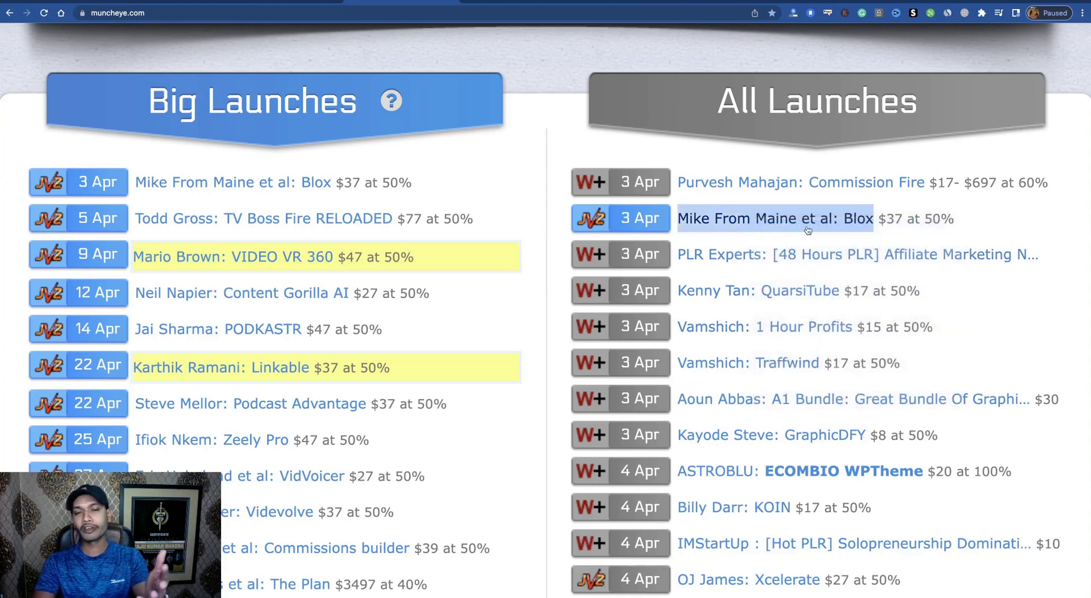
left_click(506, 7)
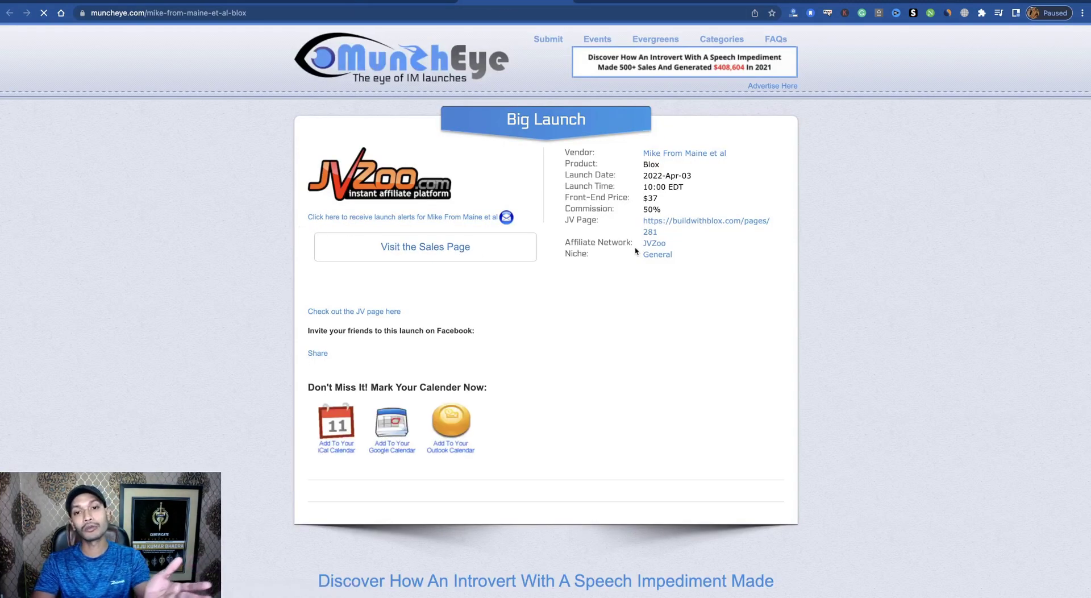
- Go to the Blox launch's JV page and look over its commission, product and funnel information
left_click(671, 224)
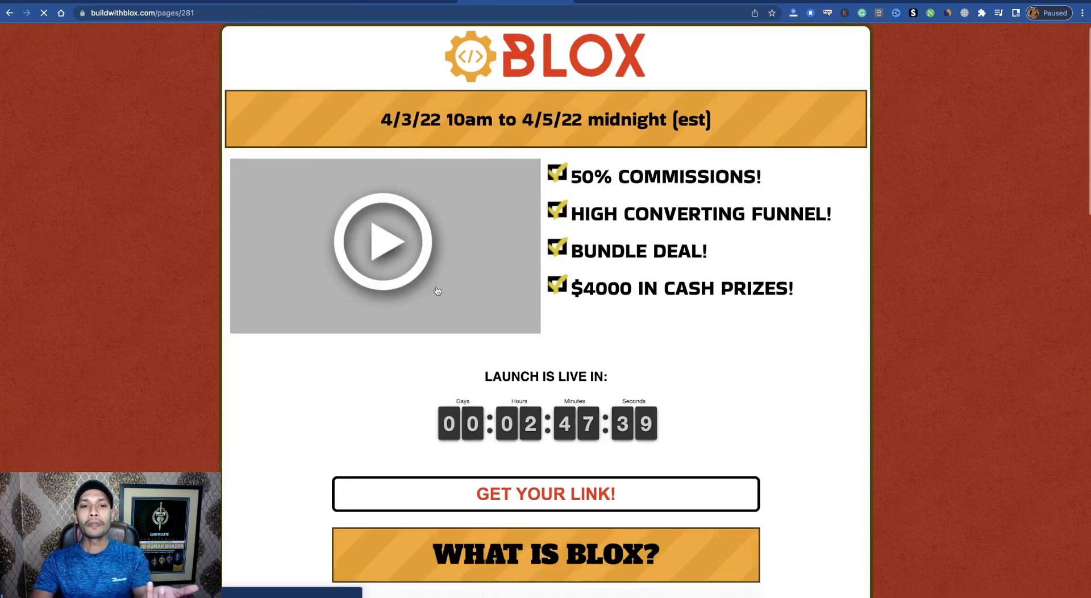
scroll(449, 307, "down", 8)
scroll(459, 323, "down", 4)
scroll(459, 323, "up", 7)
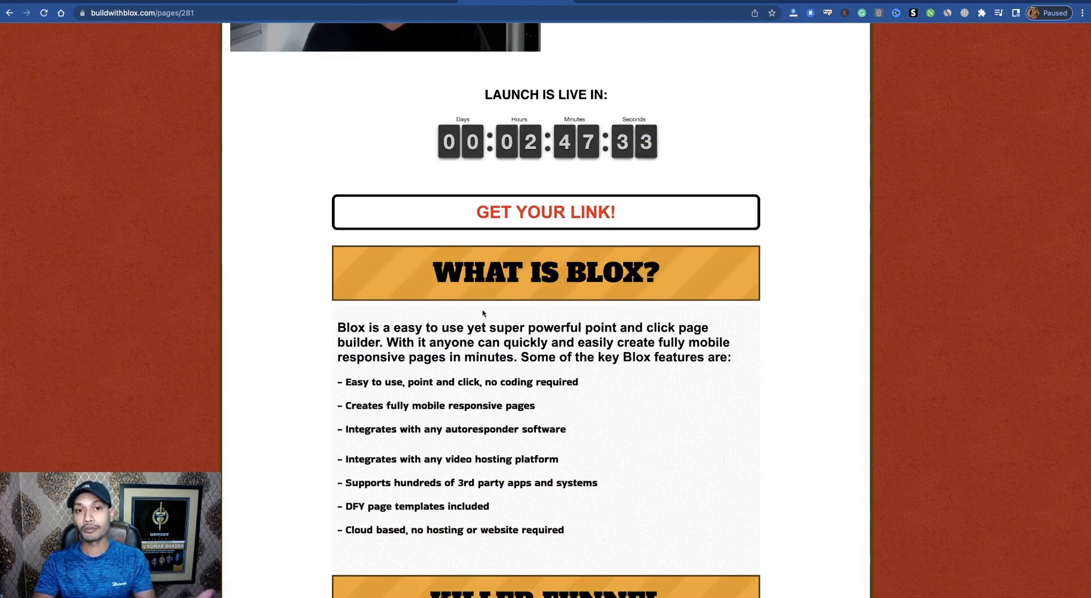
- Open the Blox affiliate link request page on JVZoo in a new tab from the JV page
right_click(526, 216)
left_click(507, 226)
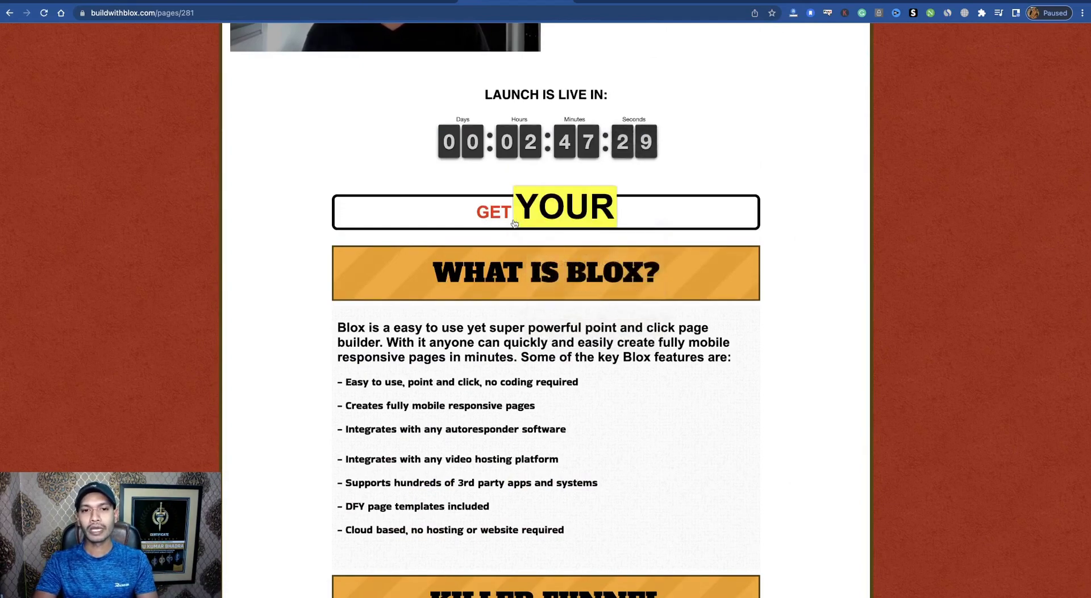
left_click(511, 227)
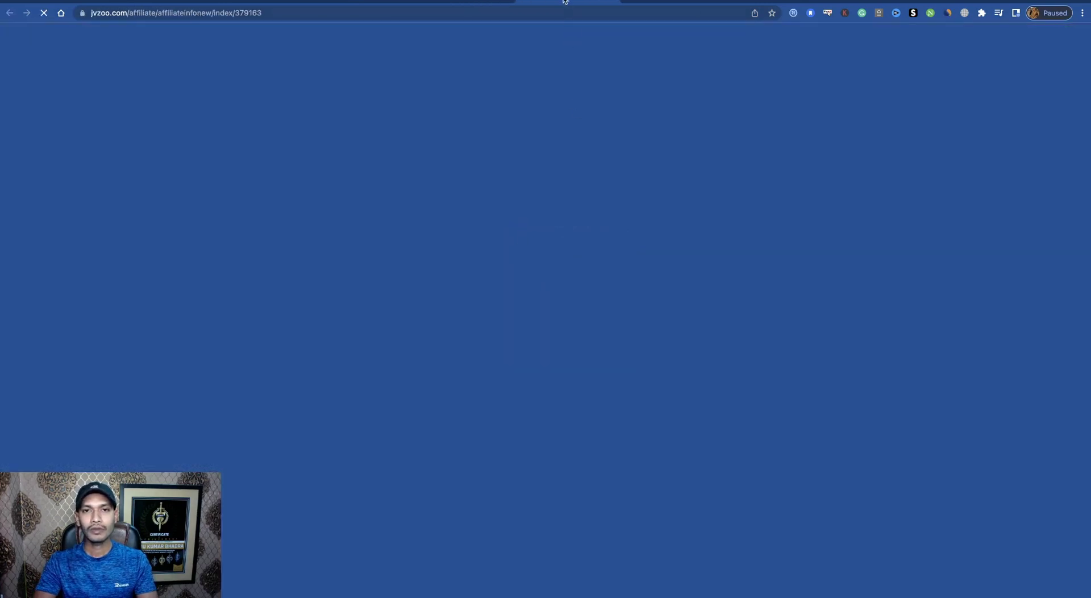
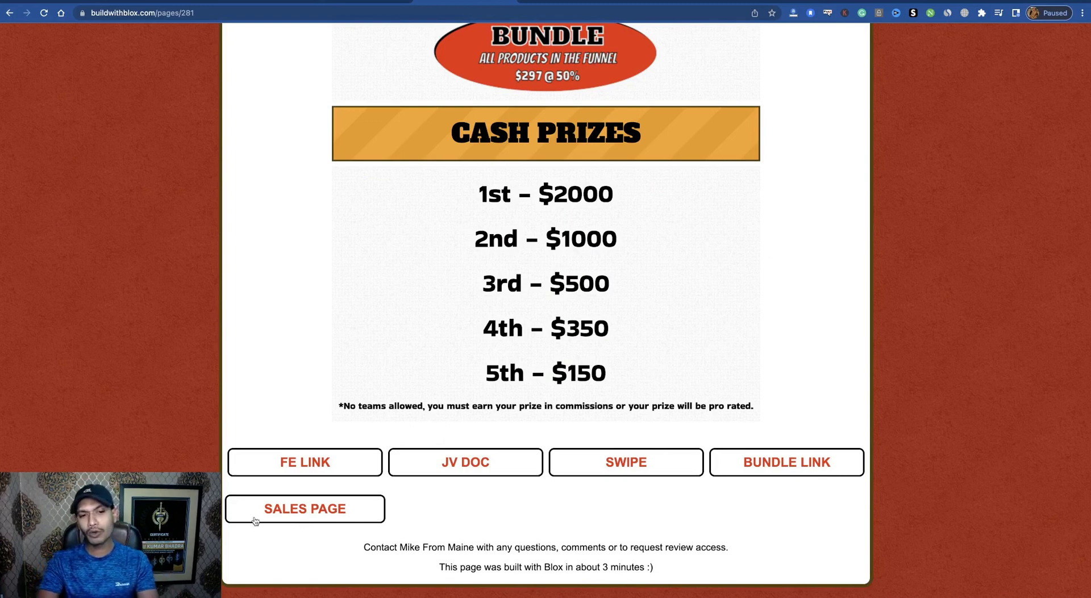
- Open the Blox sales page from the JV page and skim its headline, video and feature overview
left_click(296, 518)
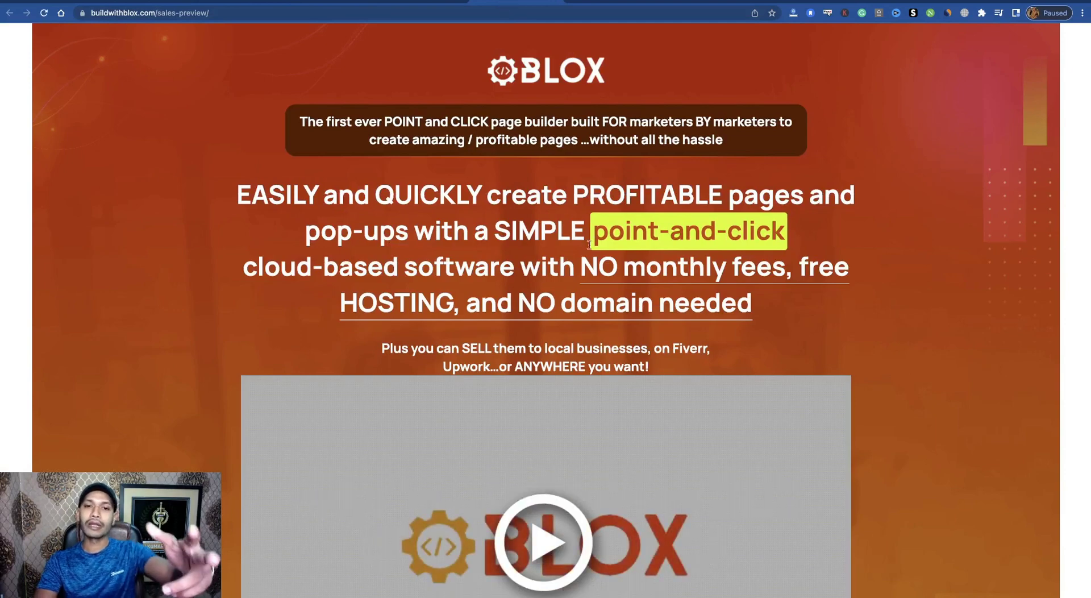
scroll(637, 409, "down", 7)
scroll(637, 410, "up", 7)
scroll(622, 446, "down", 5)
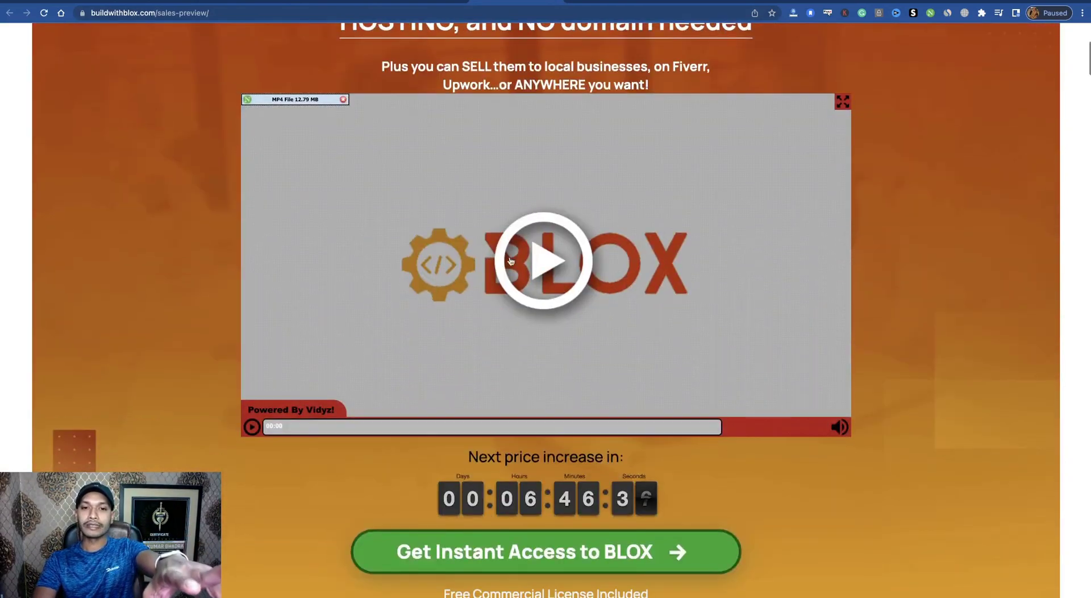
scroll(628, 357, "down", 20)
scroll(628, 357, "down", 8)
scroll(628, 357, "up", 15)
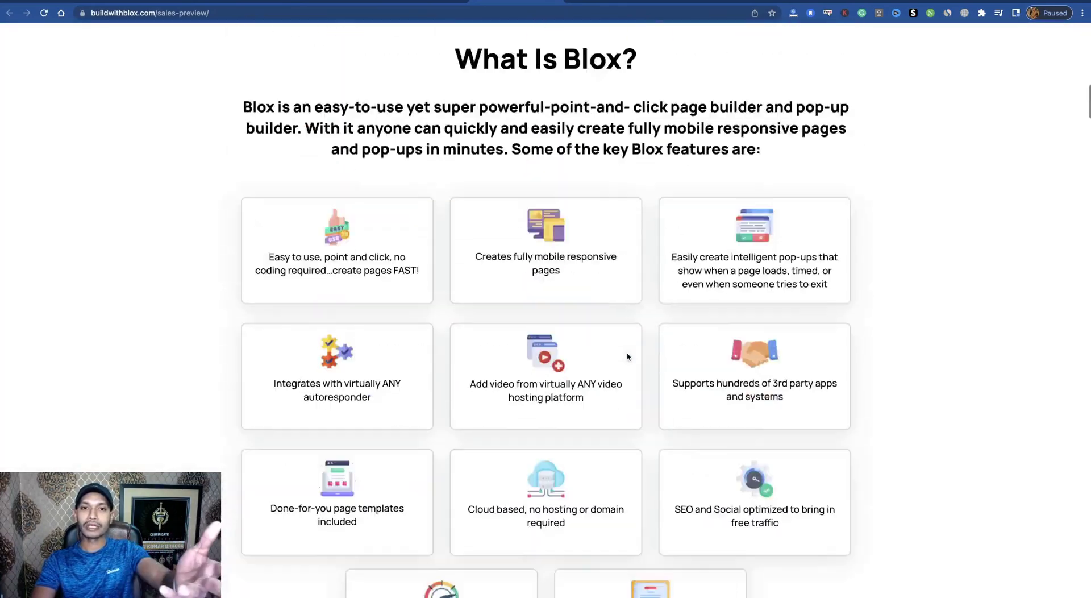
scroll(628, 357, "up", 12)
- Highlight and read the sales page's introductory tagline, the What Is Blox? description and the key feature cards
left_click_drag(301, 121, 769, 136)
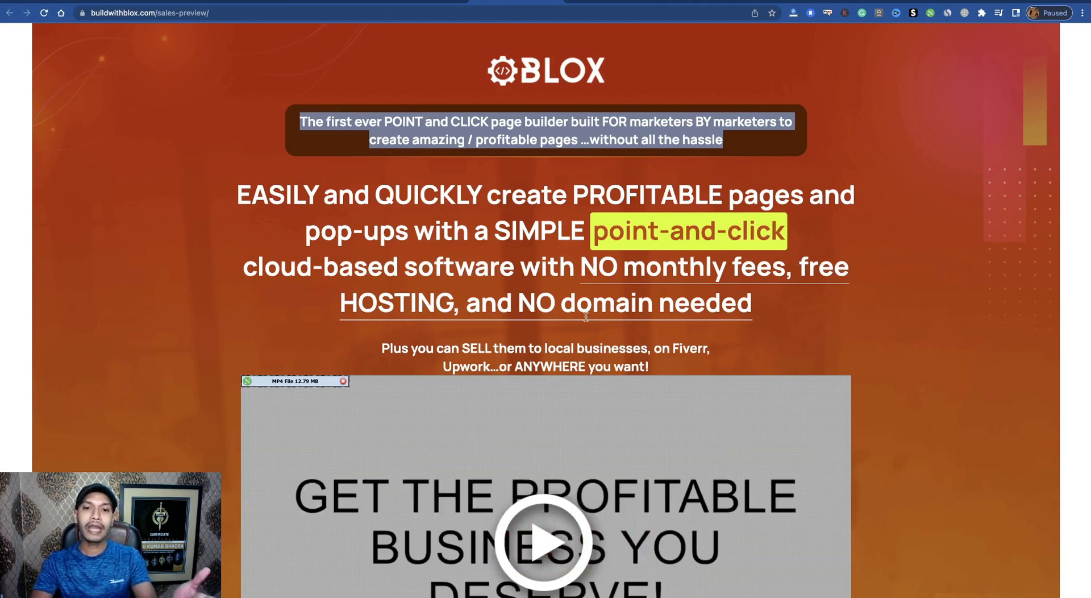
scroll(631, 312, "down", 3)
scroll(632, 319, "down", 10)
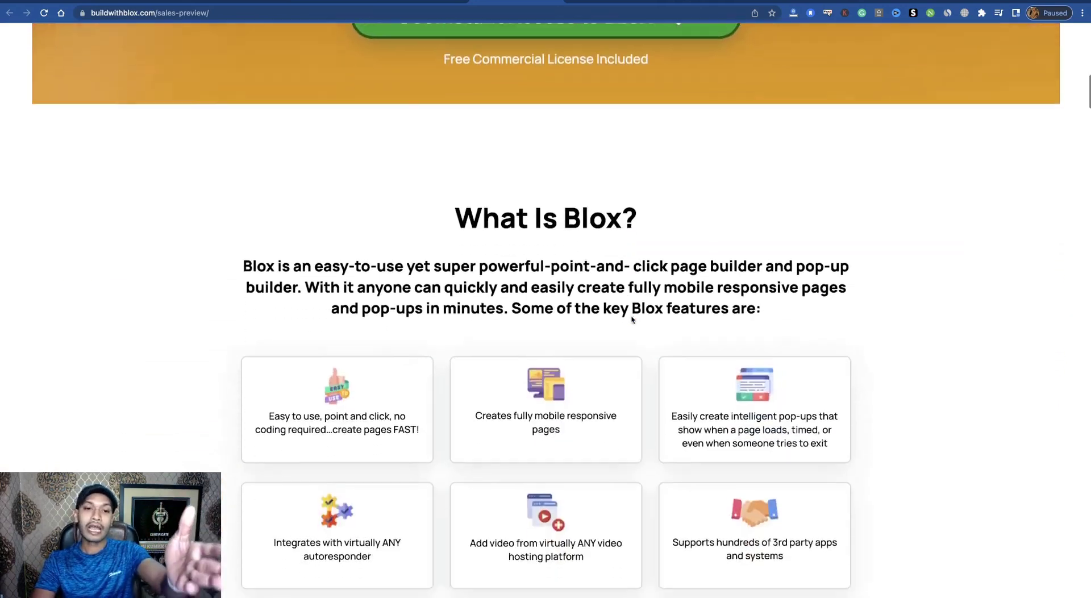
left_click_drag(455, 171, 764, 279)
scroll(641, 316, "down", 5)
left_click_drag(274, 112, 736, 515)
scroll(646, 375, "down", 6)
scroll(646, 375, "down", 4)
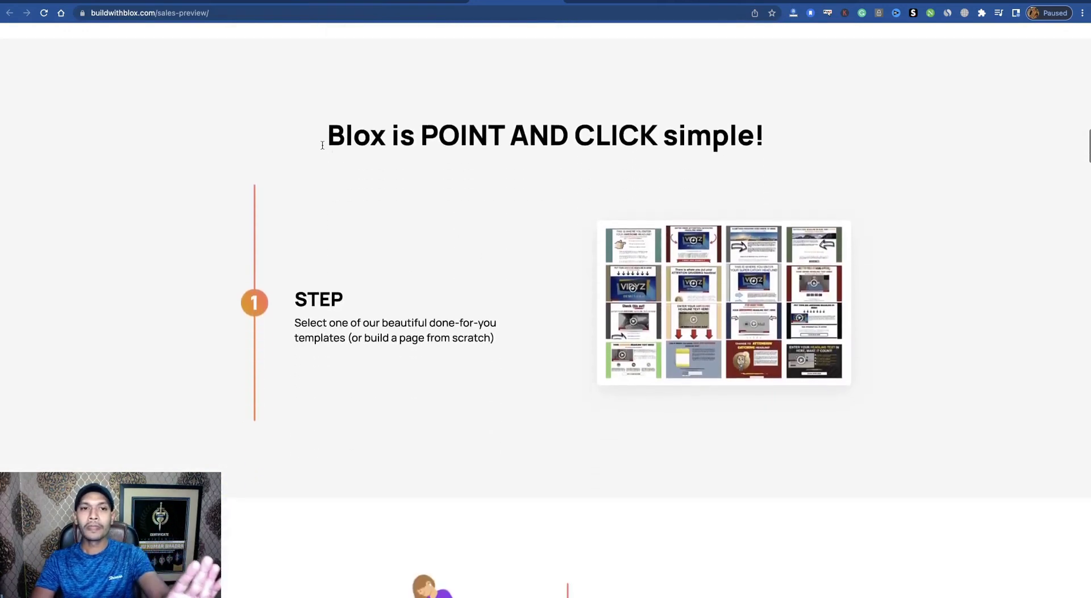
- Examine the sales page's step-by-step instructions, the kinds of pages Blox can build and the pop-ups section
scroll(317, 351, "down", 16)
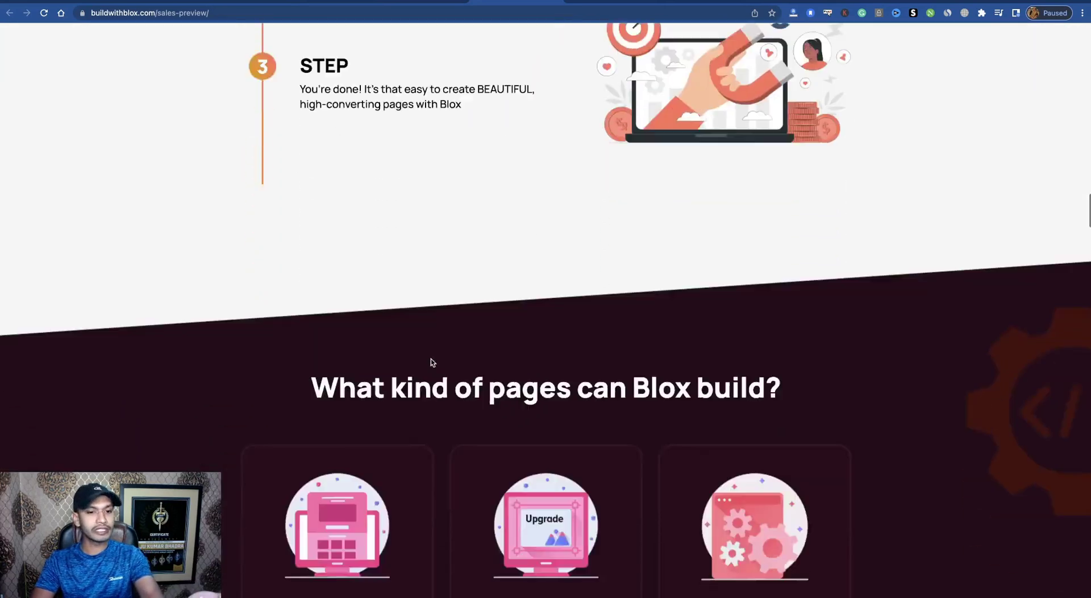
scroll(432, 362, "down", 4)
left_click_drag(309, 117, 774, 118)
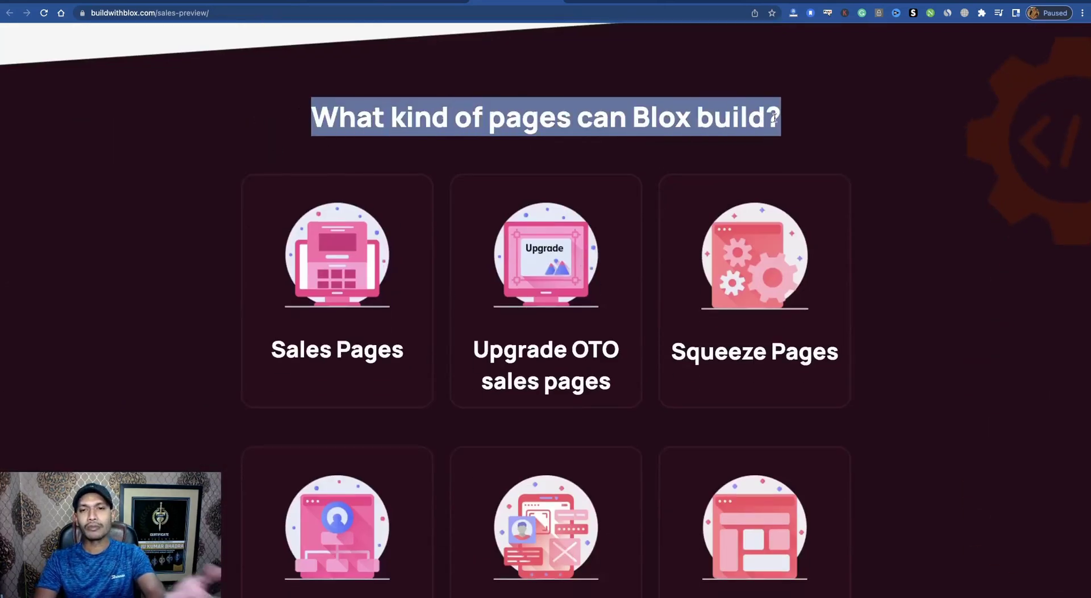
scroll(630, 312, "down", 5)
scroll(315, 264, "up", 4)
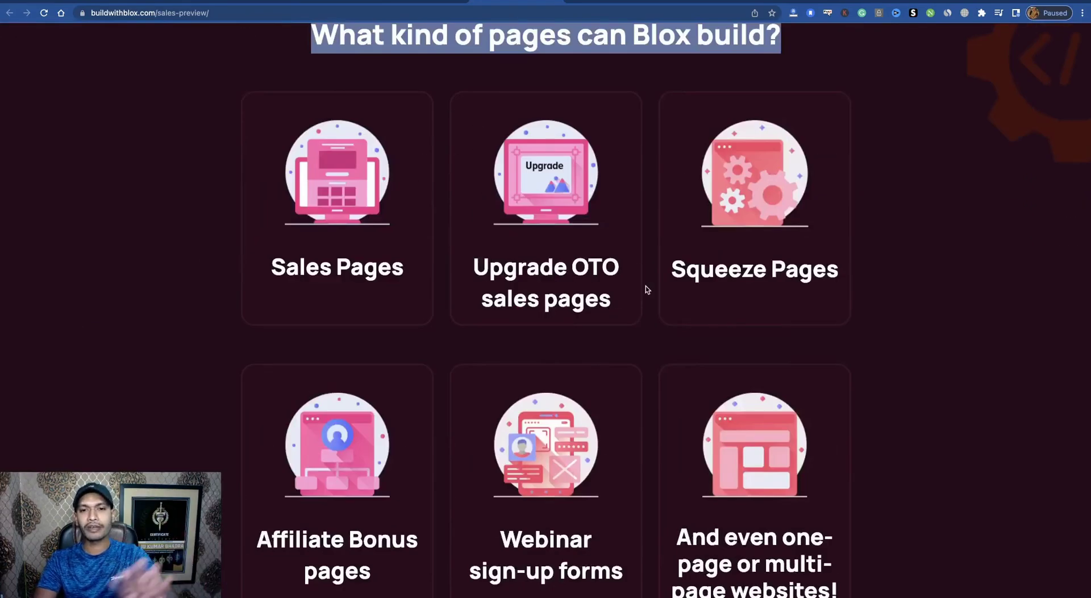
scroll(728, 340, "down", 3)
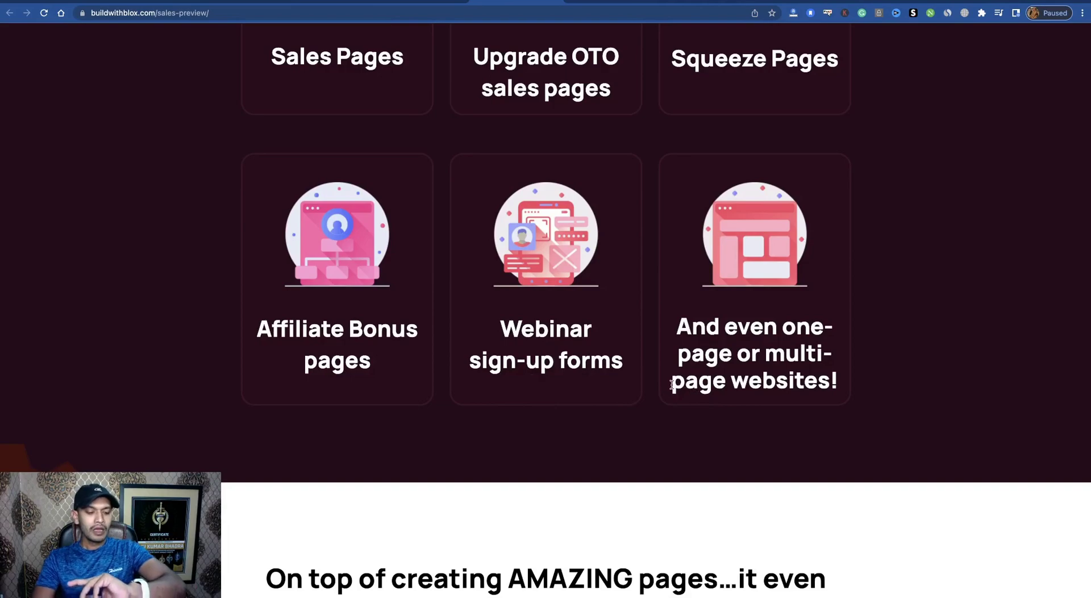
scroll(671, 384, "down", 5)
scroll(572, 387, "down", 2)
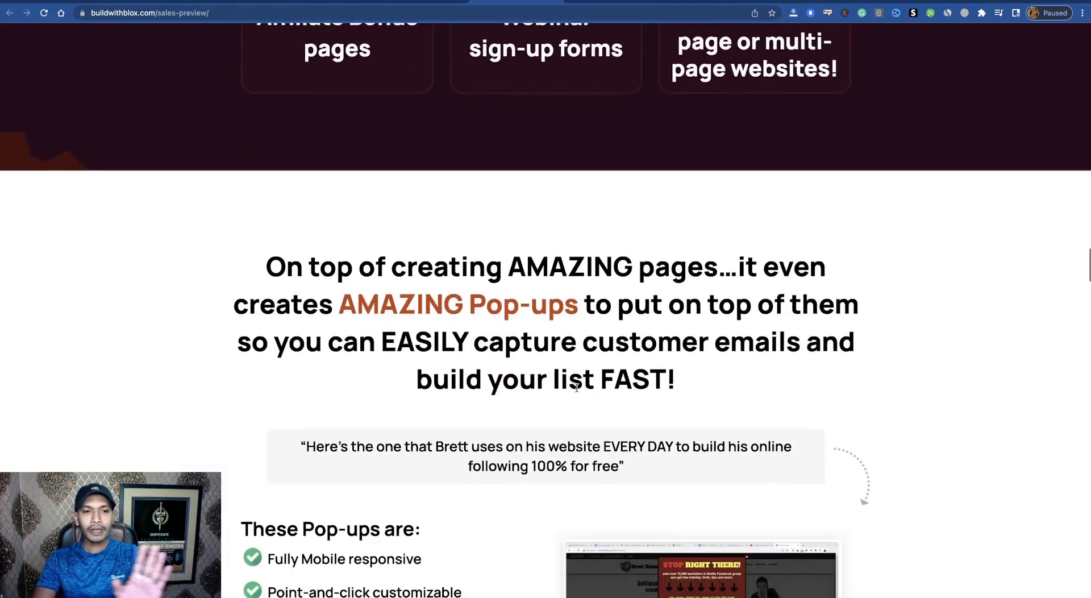
- Examine the one-page website gig examples and the Blox demo video section of the sales page
scroll(572, 387, "down", 20)
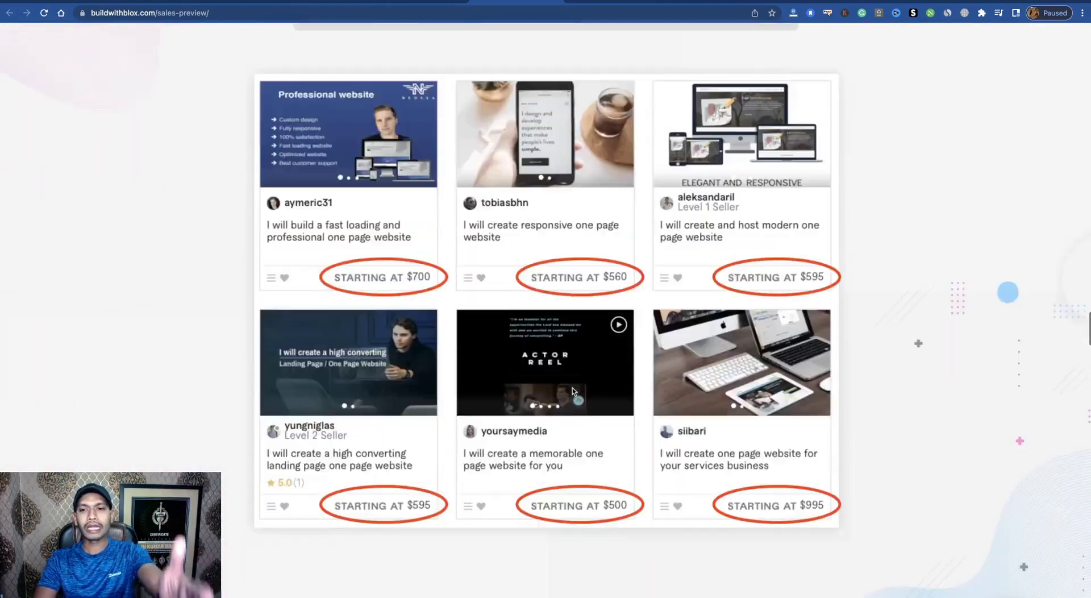
scroll(572, 387, "down", 11)
scroll(572, 364, "up", 12)
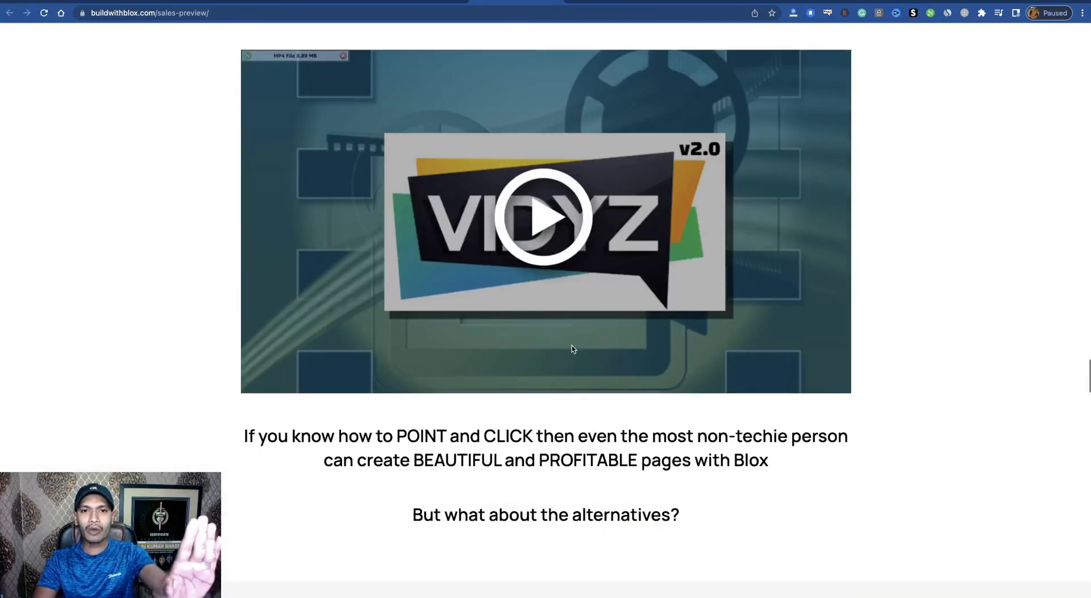
scroll(572, 348, "down", 2)
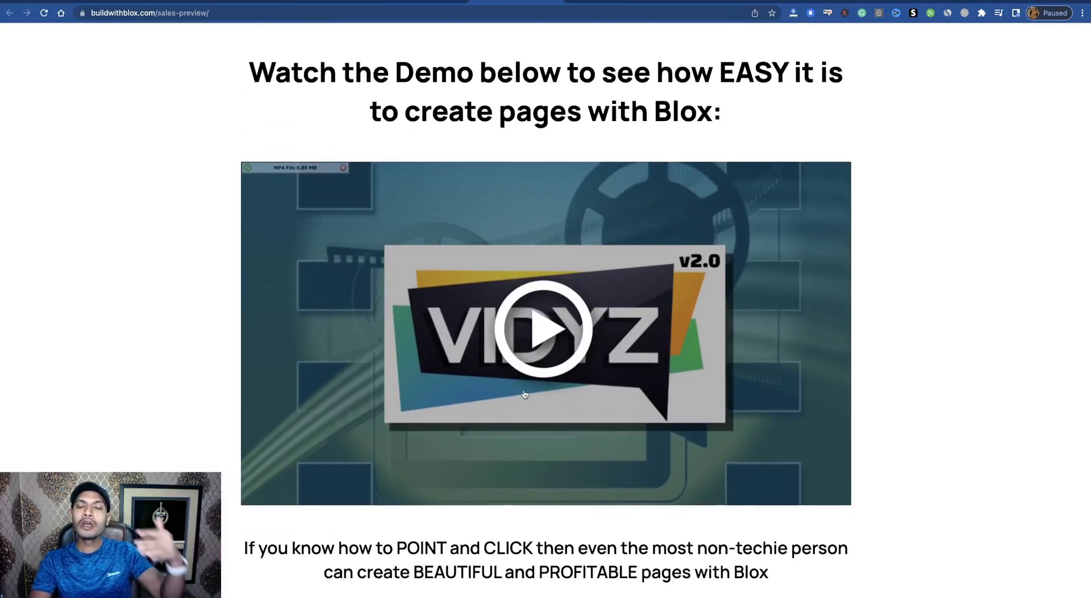
scroll(525, 394, "down", 15)
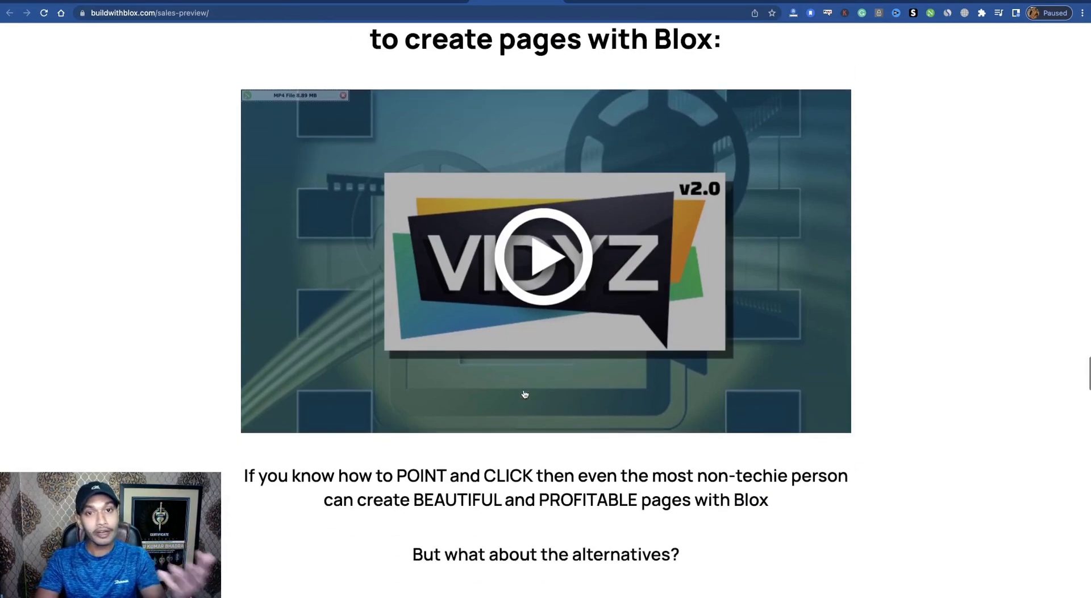
- Review the extra bonuses, Frequently Asked Questions and competitor pricing sections, and return to the start of the sales page
scroll(525, 394, "down", 20)
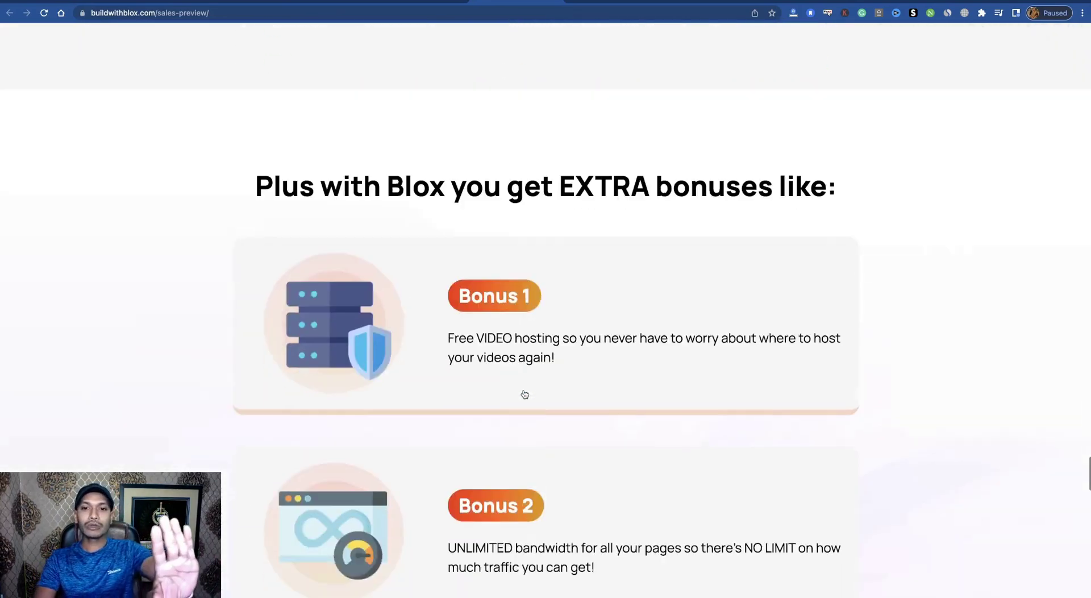
scroll(524, 391, "down", 10)
scroll(524, 391, "up", 16)
scroll(575, 308, "down", 7)
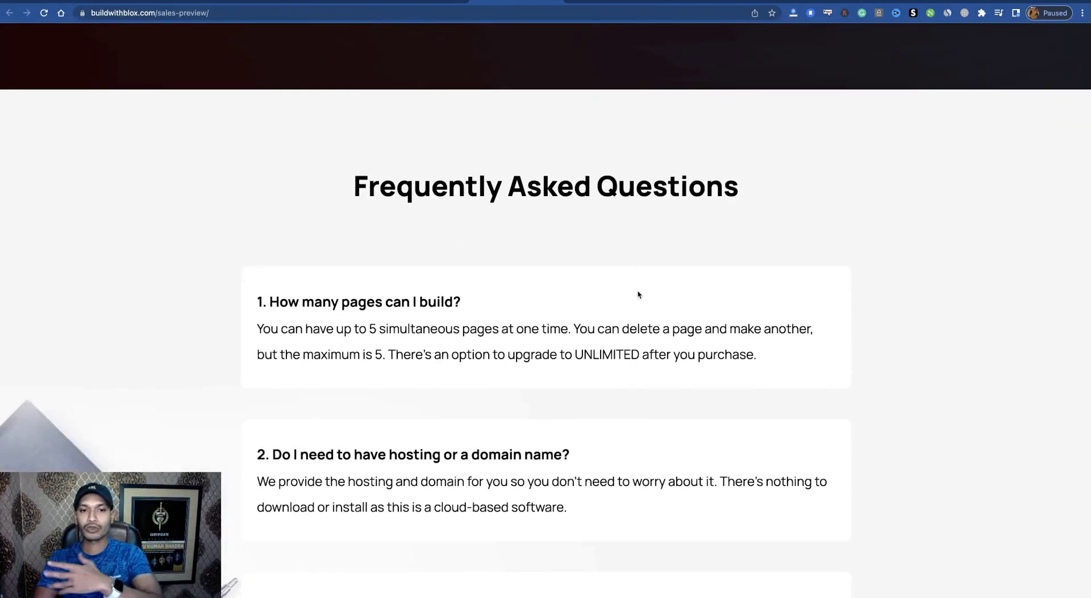
scroll(634, 319, "down", 3)
scroll(634, 319, "up", 20)
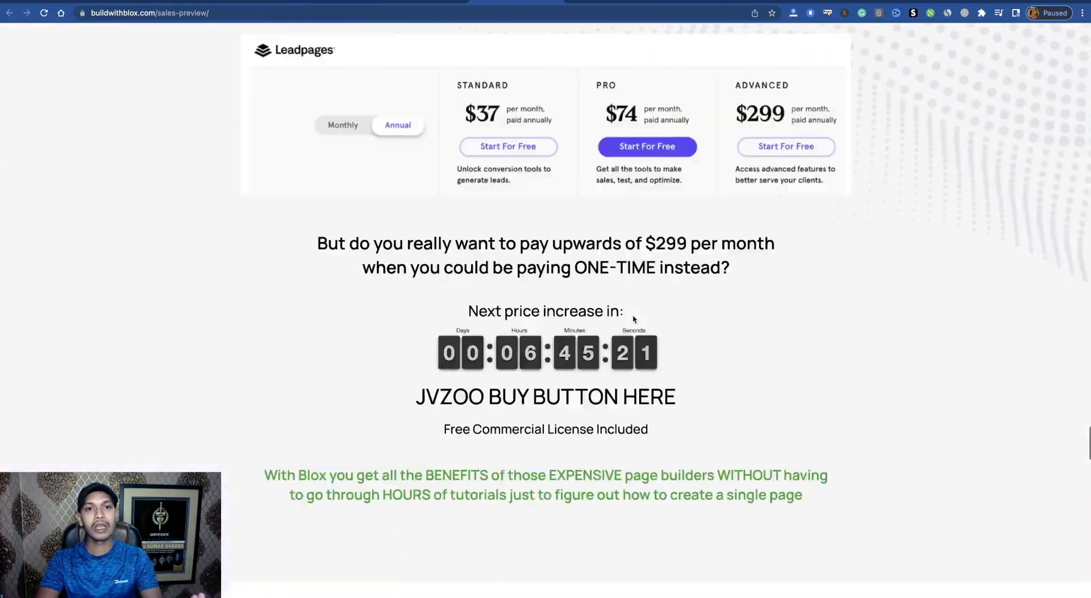
scroll(634, 320, "up", 20)
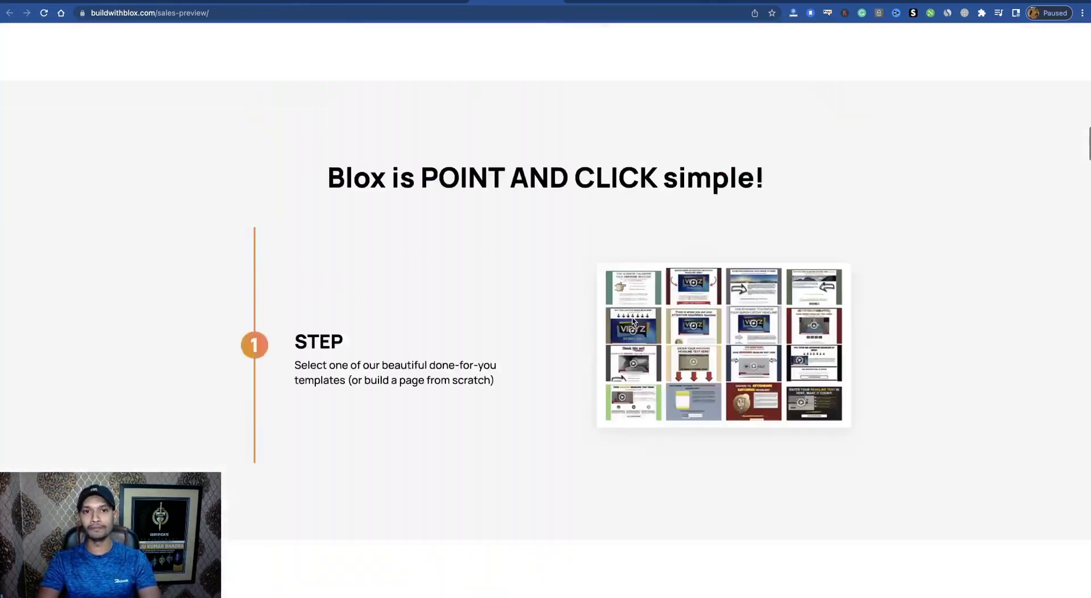
scroll(632, 322, "up", 10)
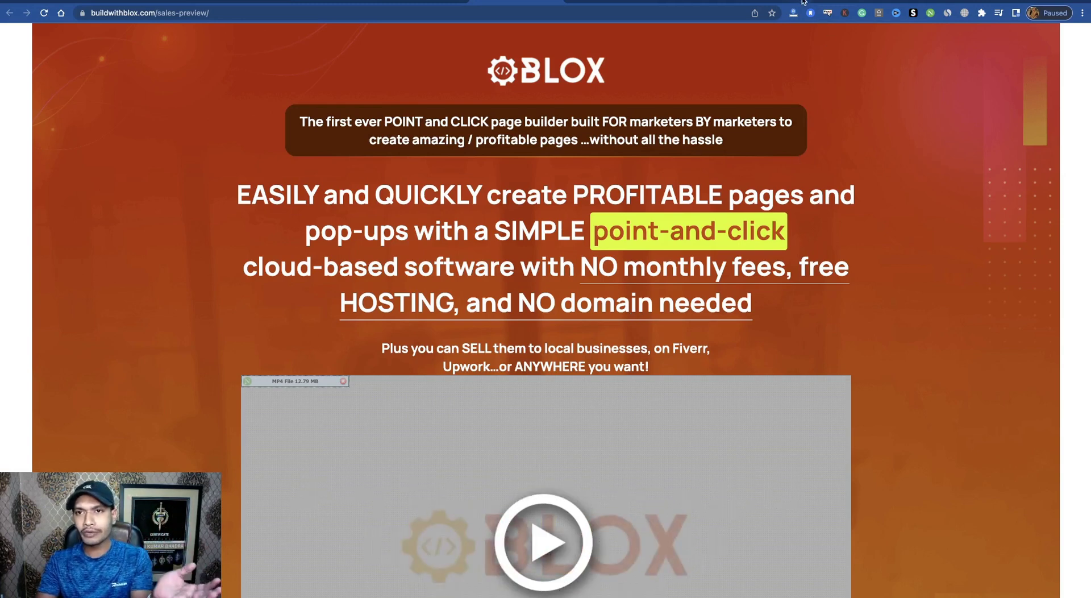
- Switch to the WordPress draft "BLOX Review | Best Page Builder 2022", highlight its title and examine the review's content
left_click(617, 2)
scroll(491, 432, "up", 15)
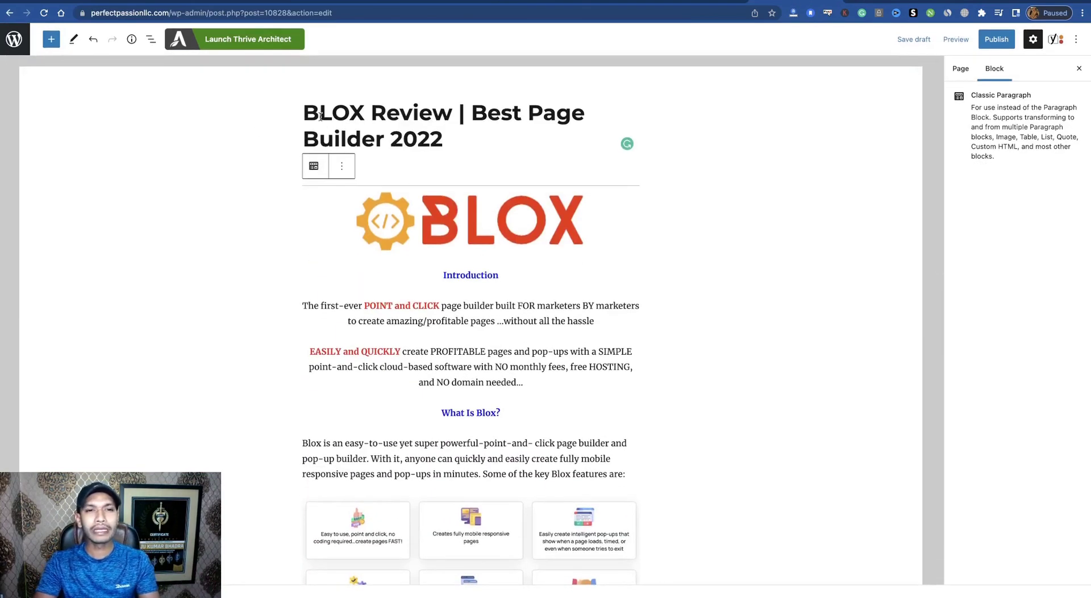
left_click_drag(303, 105, 444, 126)
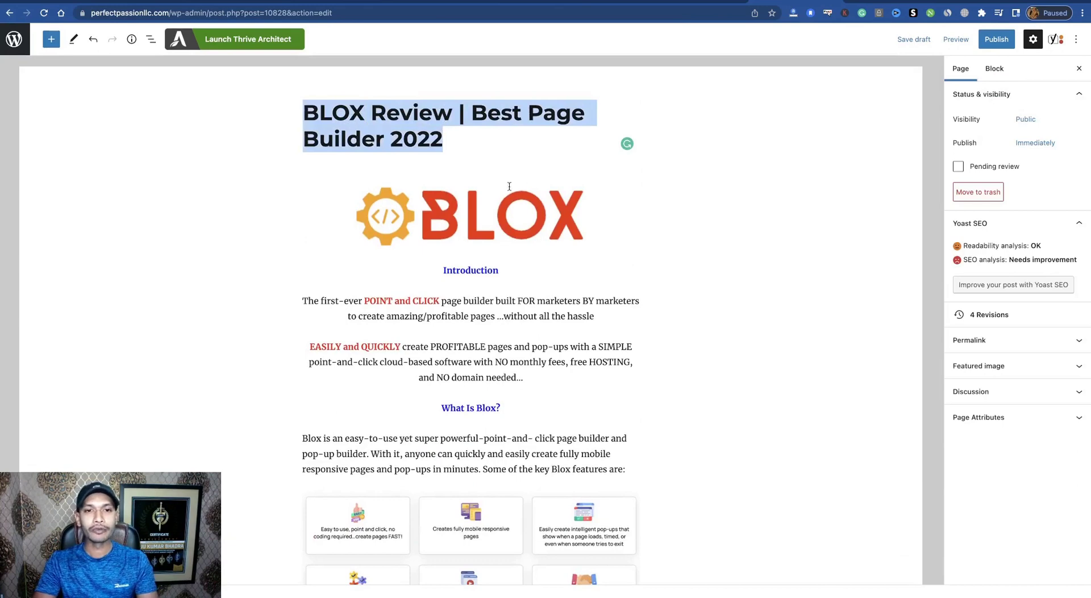
scroll(559, 333, "down", 12)
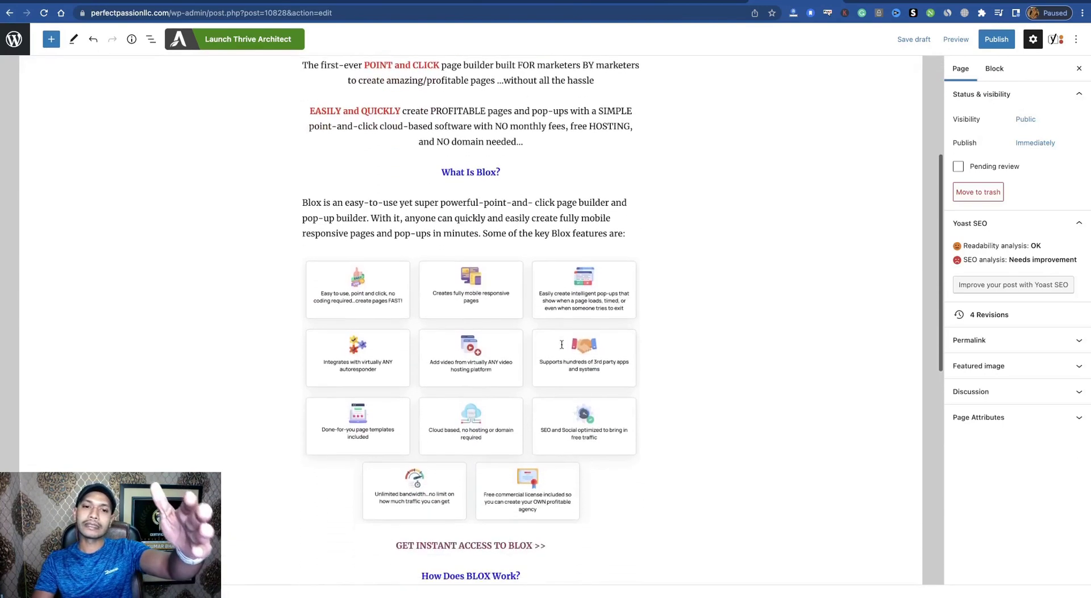
scroll(561, 344, "down", 12)
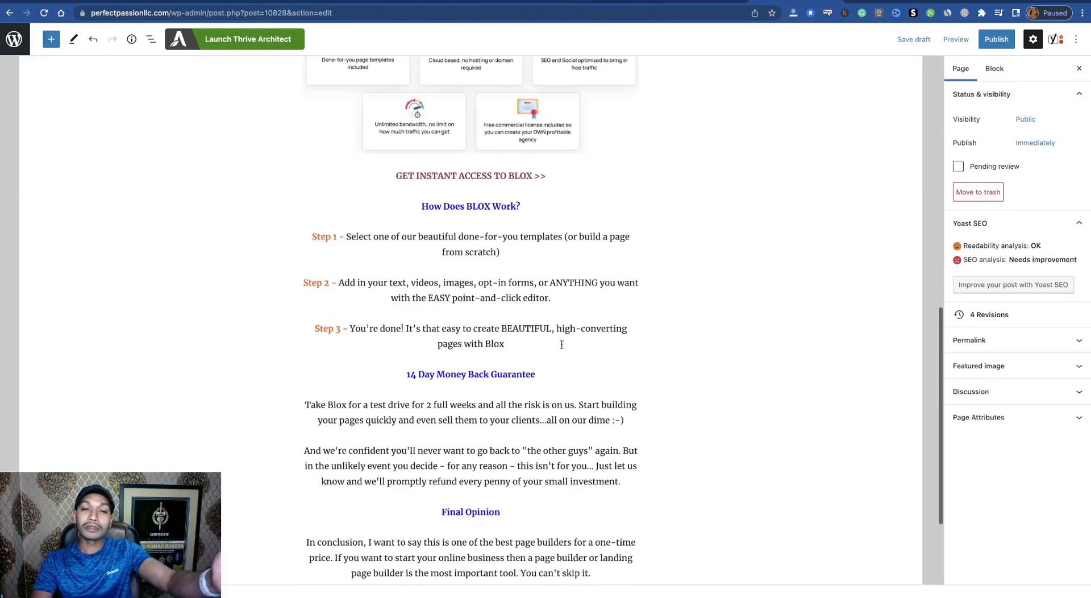
scroll(561, 344, "up", 20)
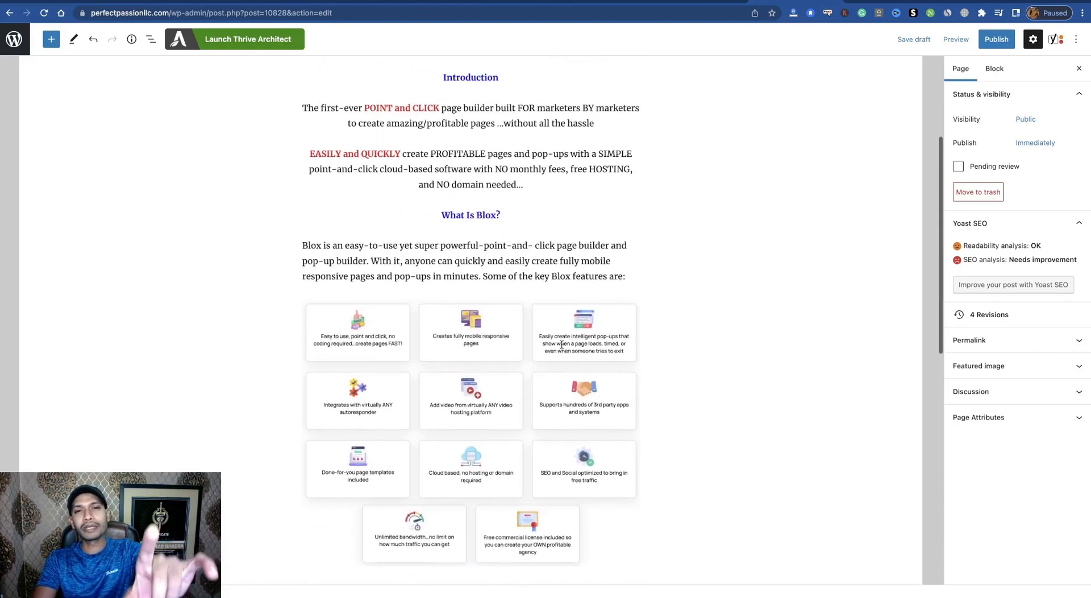
scroll(369, 131, "down", 1)
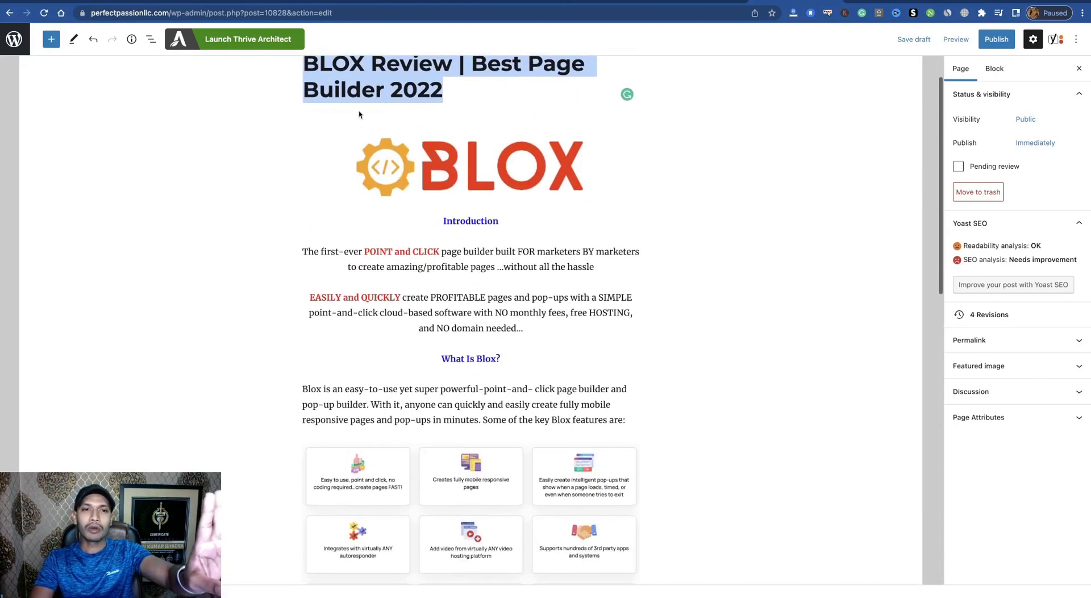
- Examine the BLOX review draft's introduction, key features, how-it-works steps, money back guarantee, final opinion and closing access link
scroll(414, 119, "up", 1)
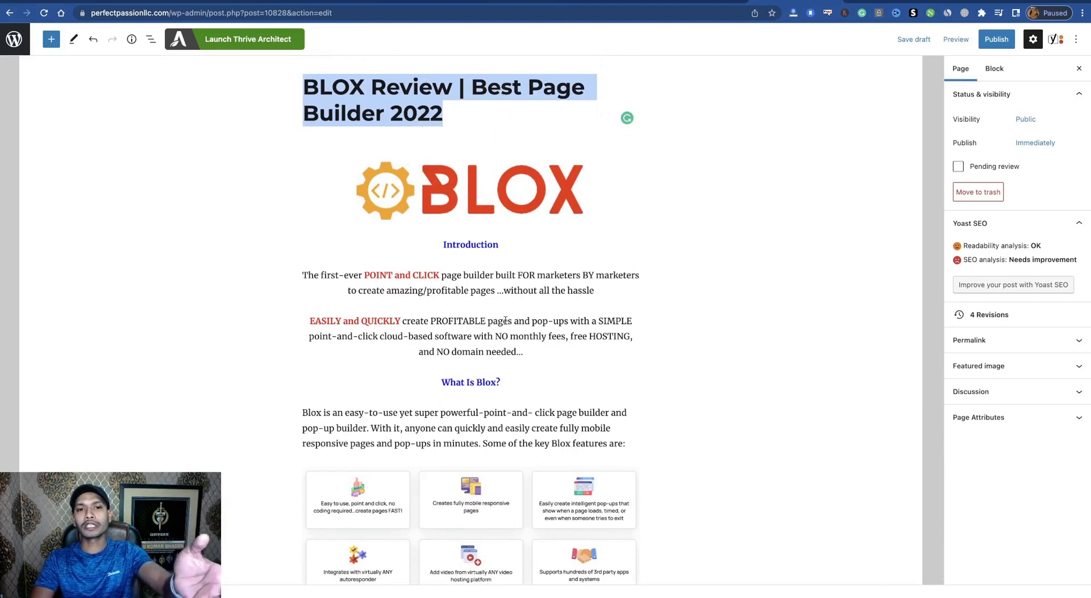
scroll(505, 318, "down", 2)
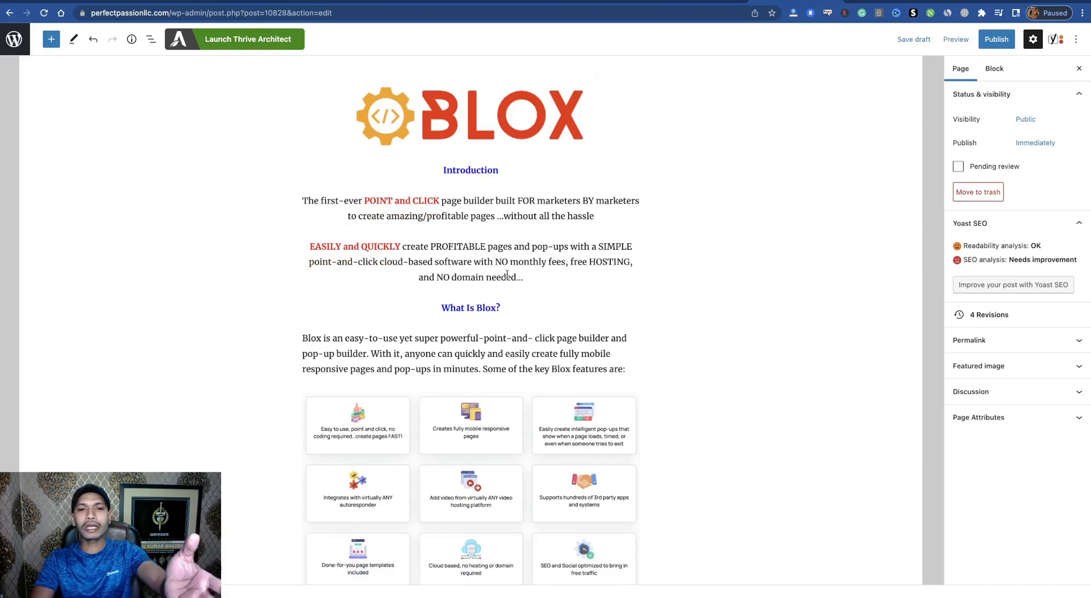
scroll(518, 316, "down", 5)
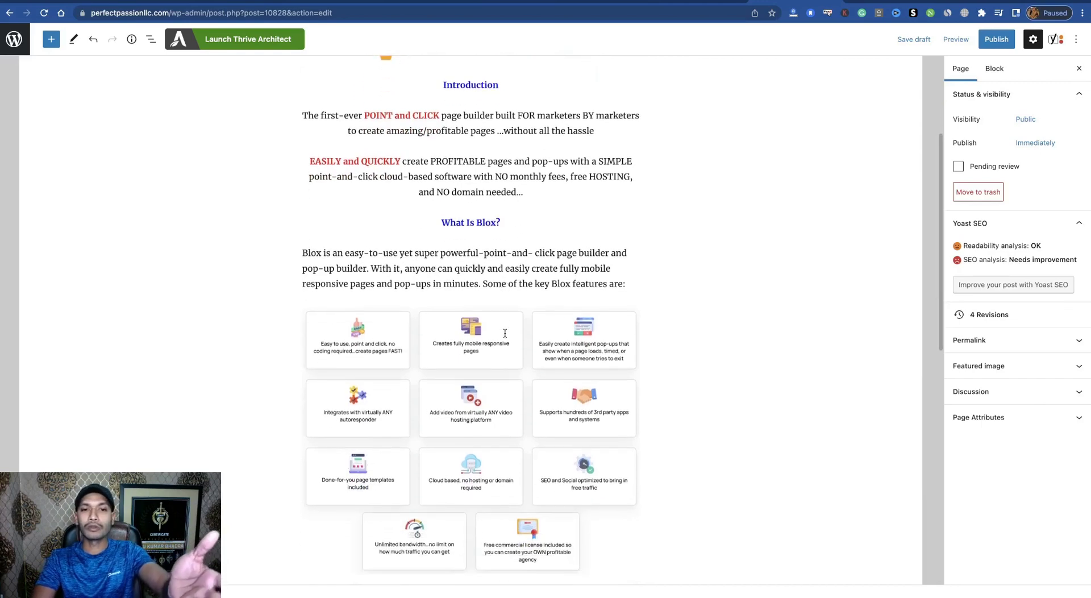
scroll(455, 341, "down", 6)
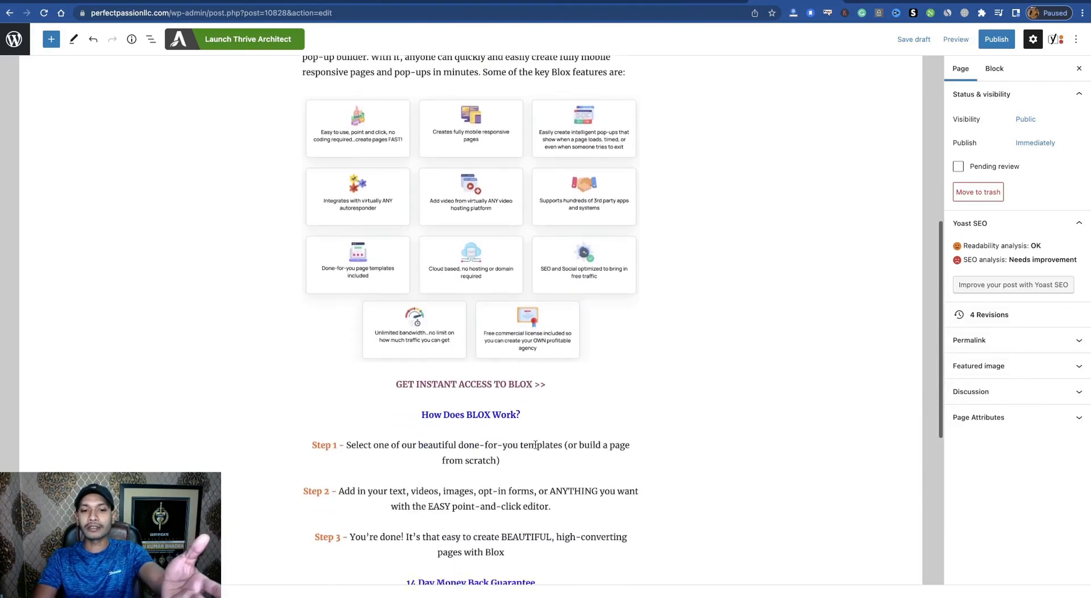
scroll(451, 369, "down", 1)
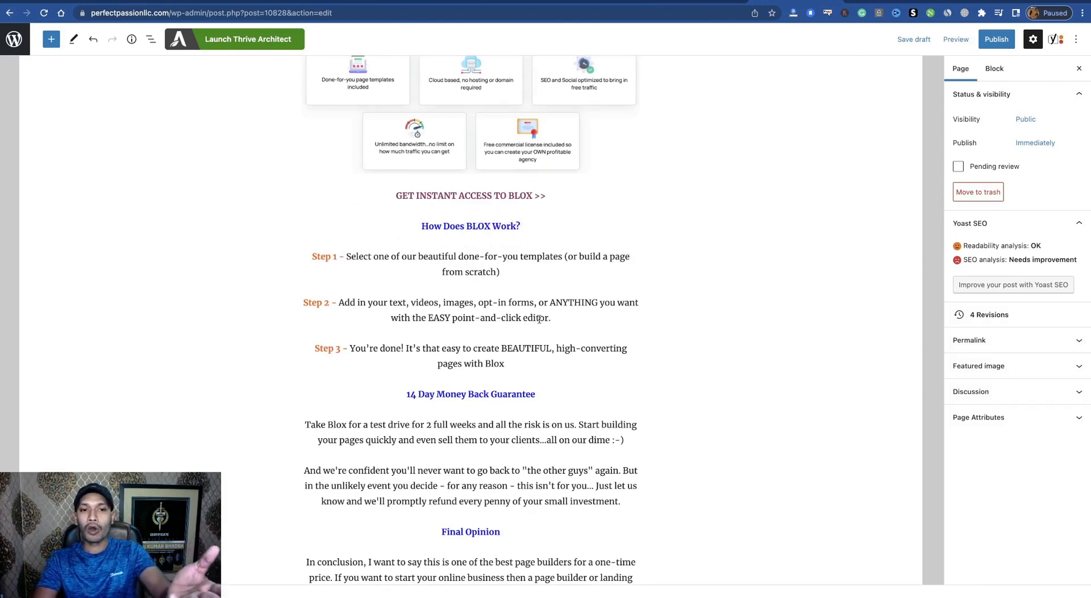
scroll(539, 319, "down", 5)
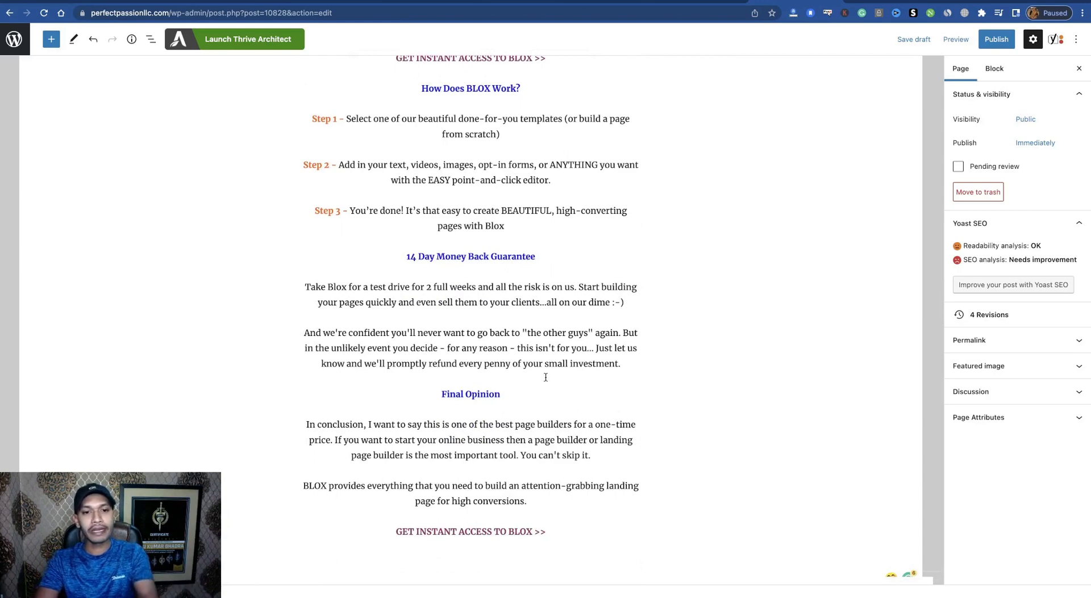
scroll(549, 372, "down", 1)
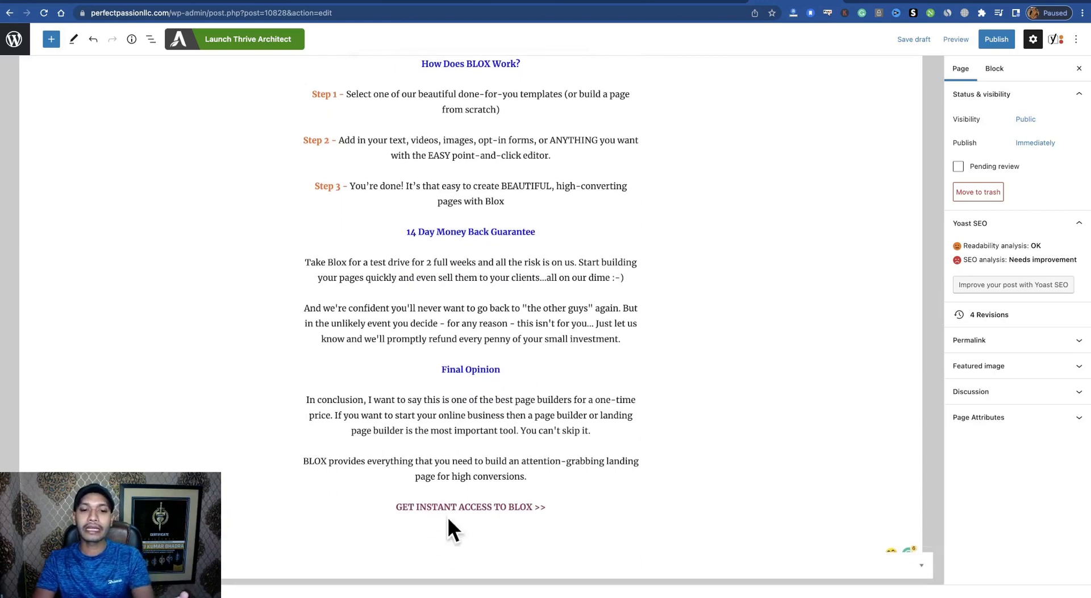
scroll(589, 480, "up", 10)
scroll(588, 478, "up", 14)
scroll(569, 428, "up", 2)
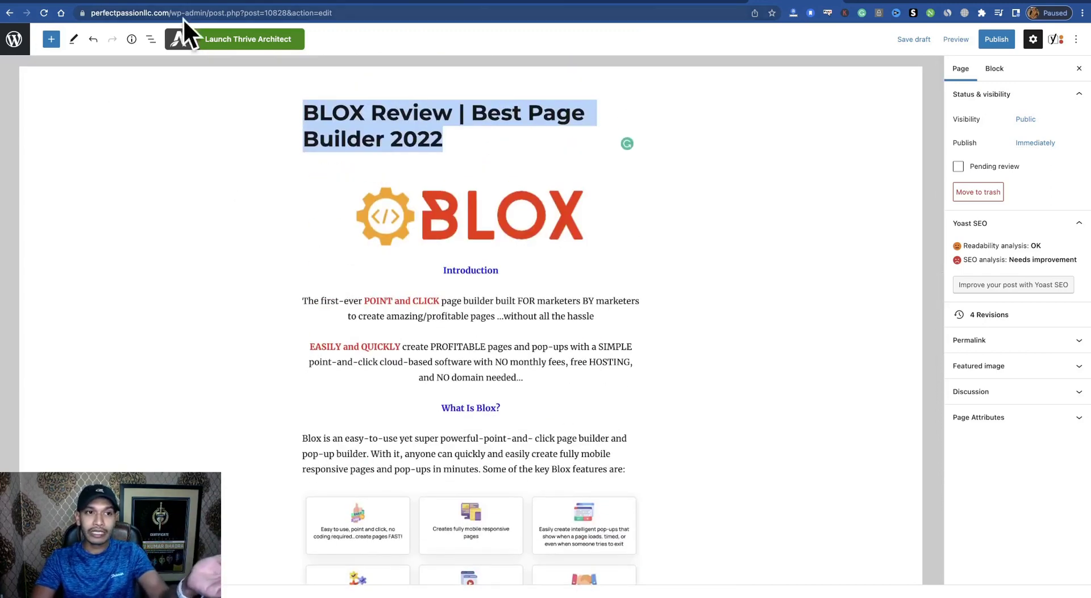
left_click(615, 357)
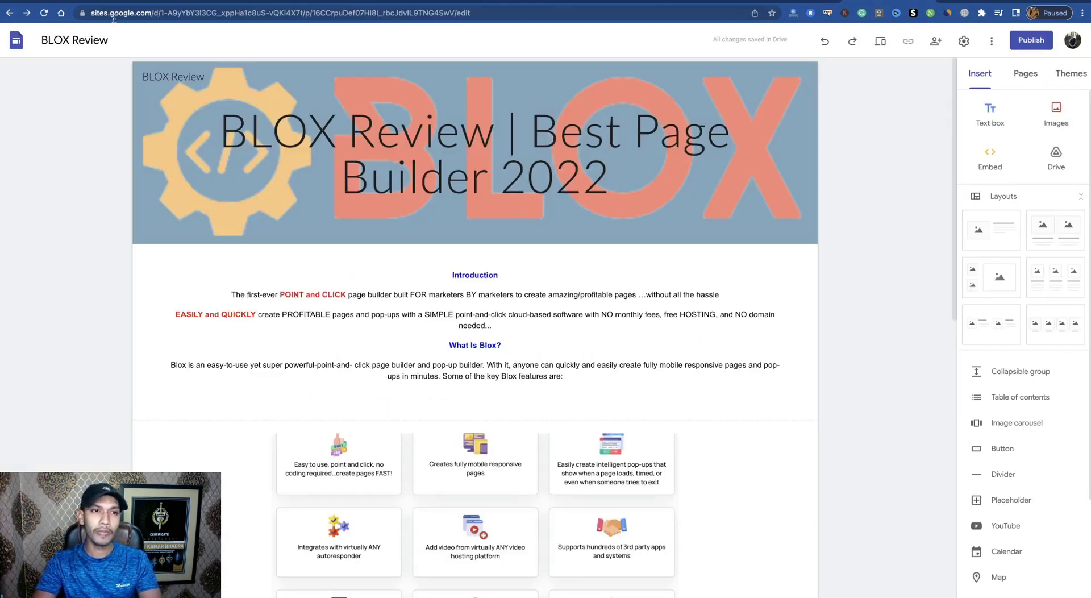
- Switch to the Google Sites version of the BLOX Review and examine its header, introduction, features image and closing sections
mouse_move(564, 169)
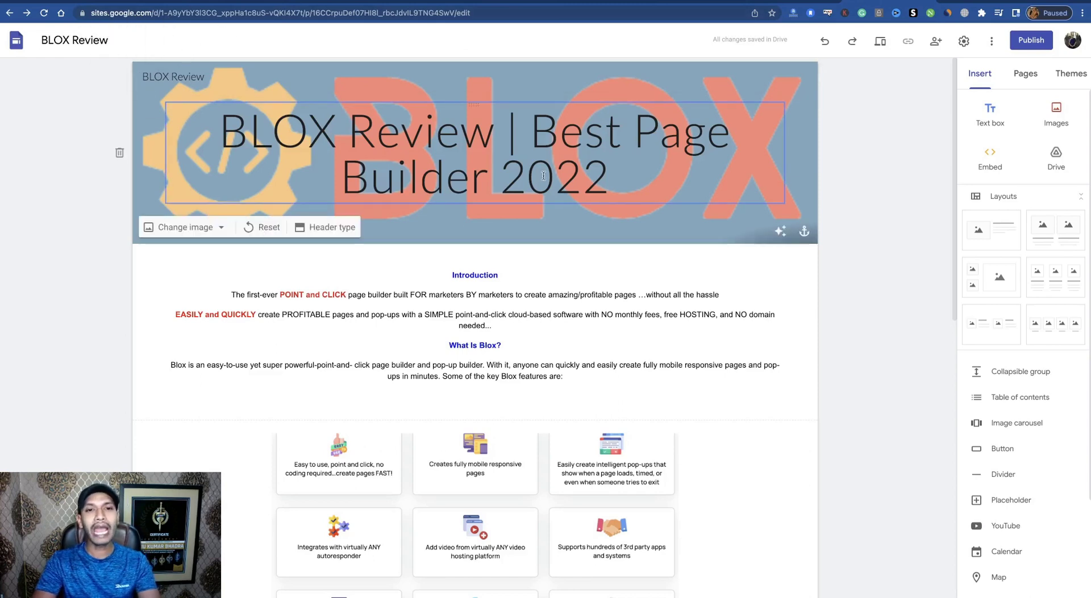
scroll(561, 319, "down", 8)
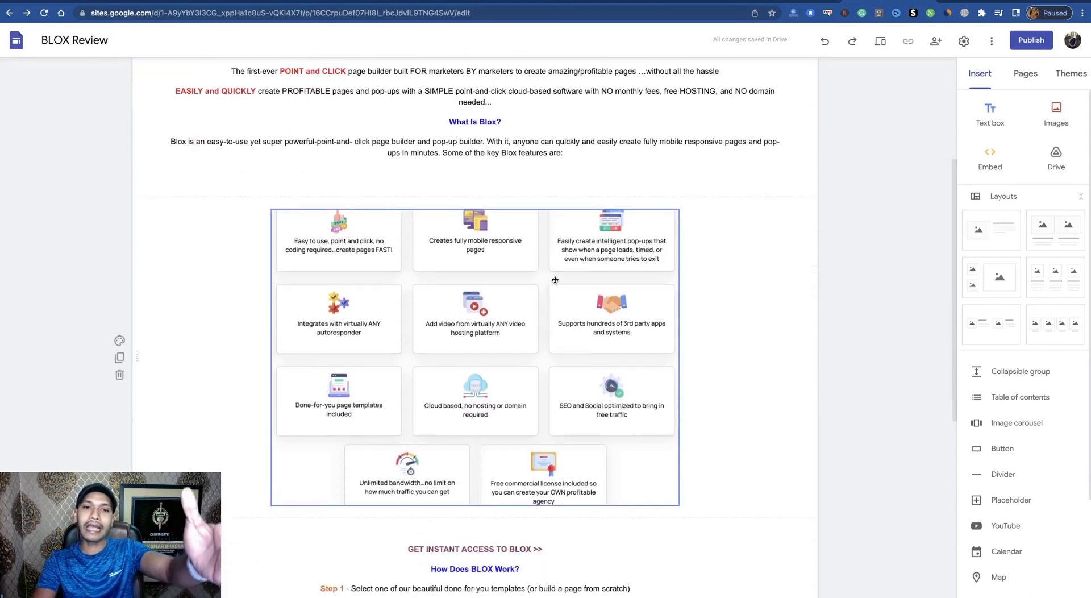
scroll(561, 319, "down", 2)
scroll(561, 322, "up", 9)
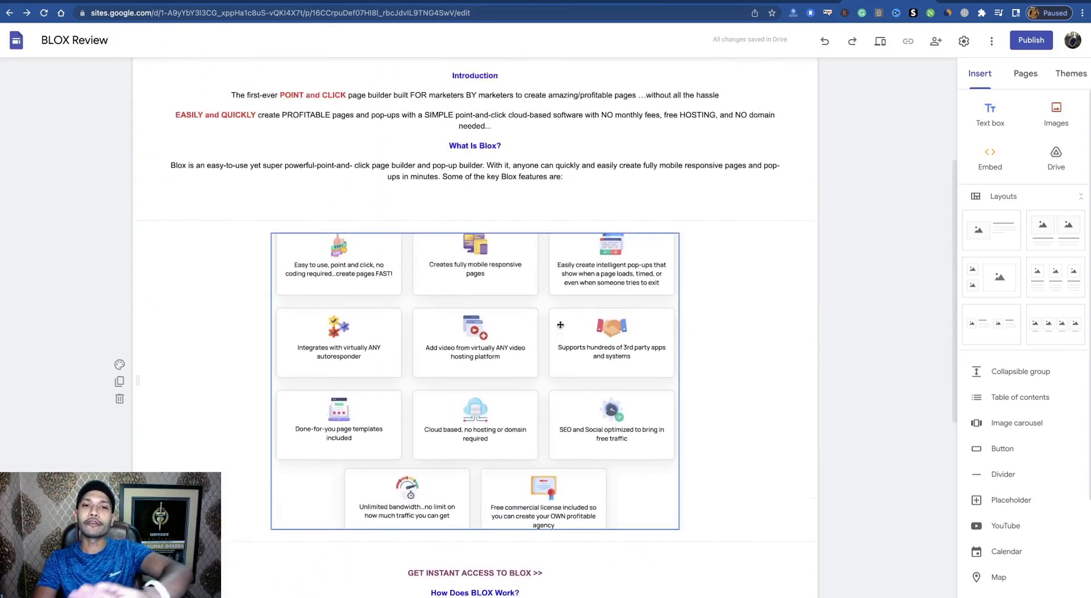
scroll(560, 325, "up", 1)
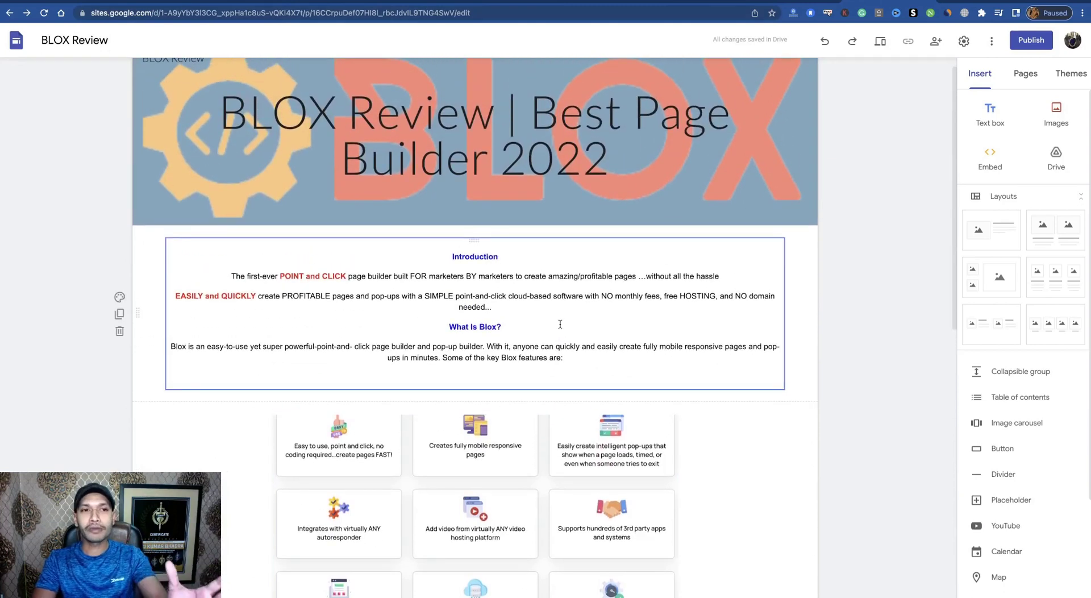
scroll(560, 324, "up", 1)
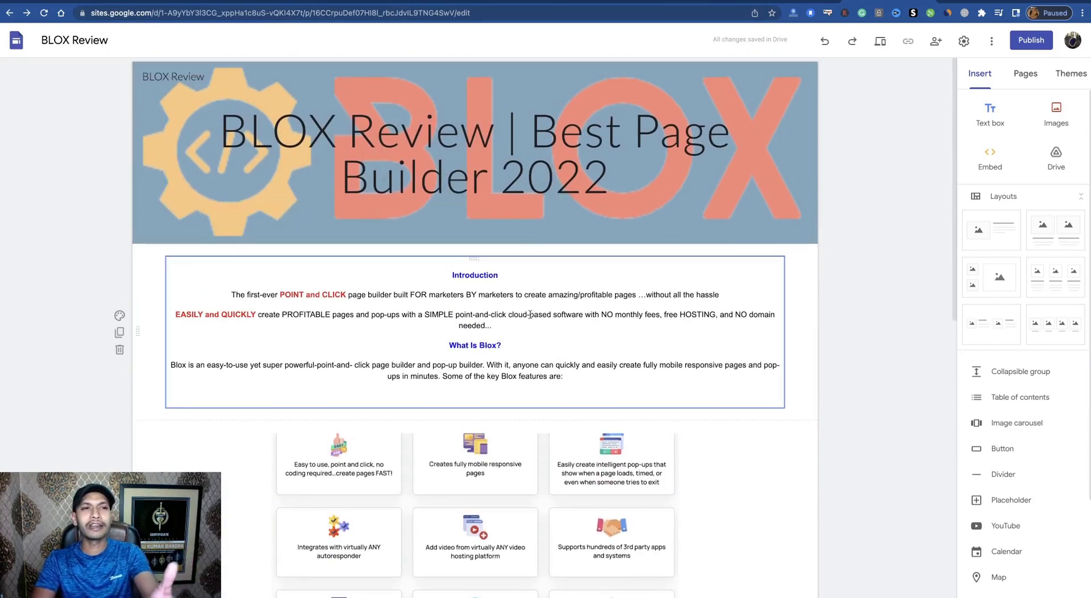
scroll(529, 314, "down", 10)
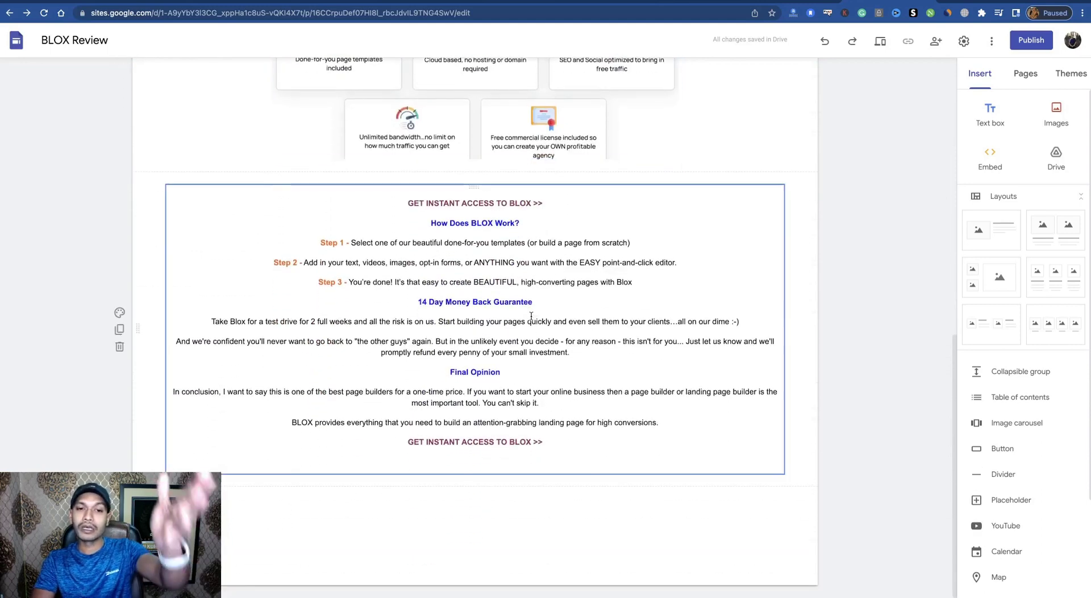
scroll(531, 316, "up", 12)
scroll(531, 317, "up", 1)
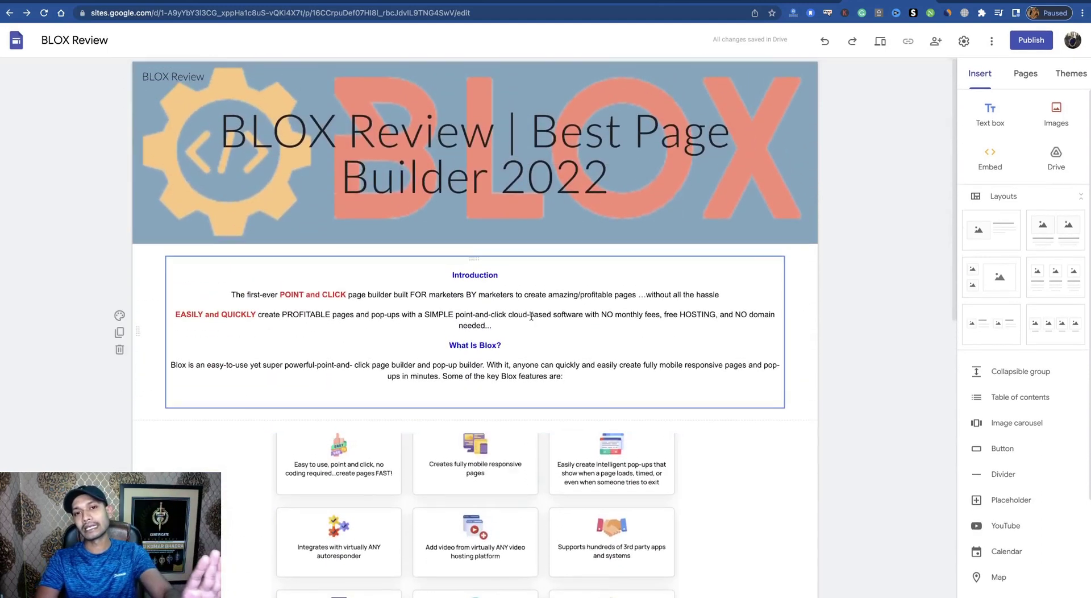
- Compare the WordPress draft of the BLOX review with its Google Sites version
left_click(782, 2)
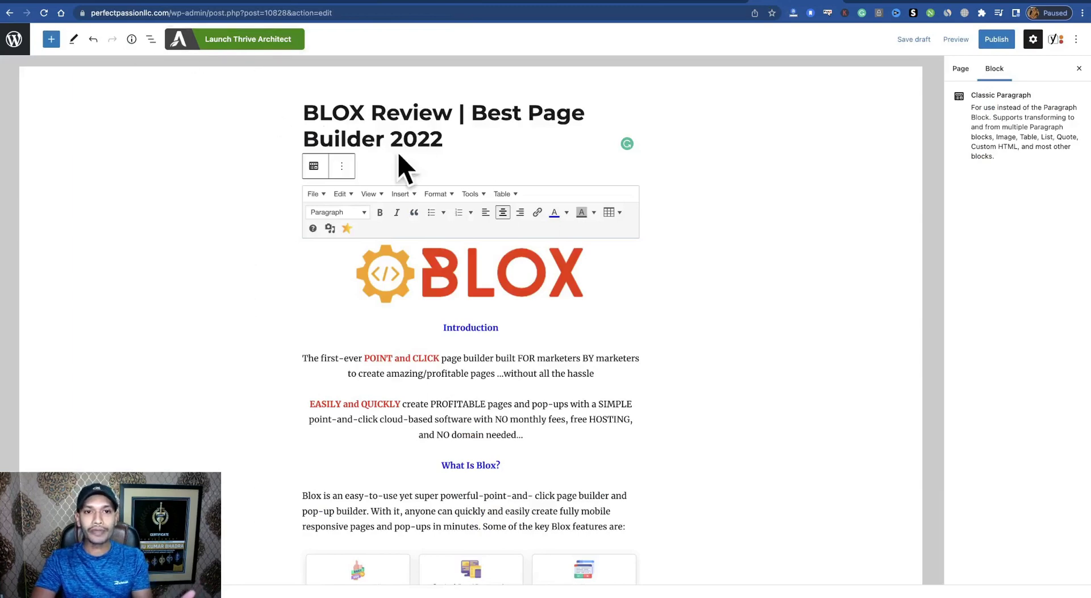
scroll(524, 423, "down", 5)
scroll(516, 434, "down", 5)
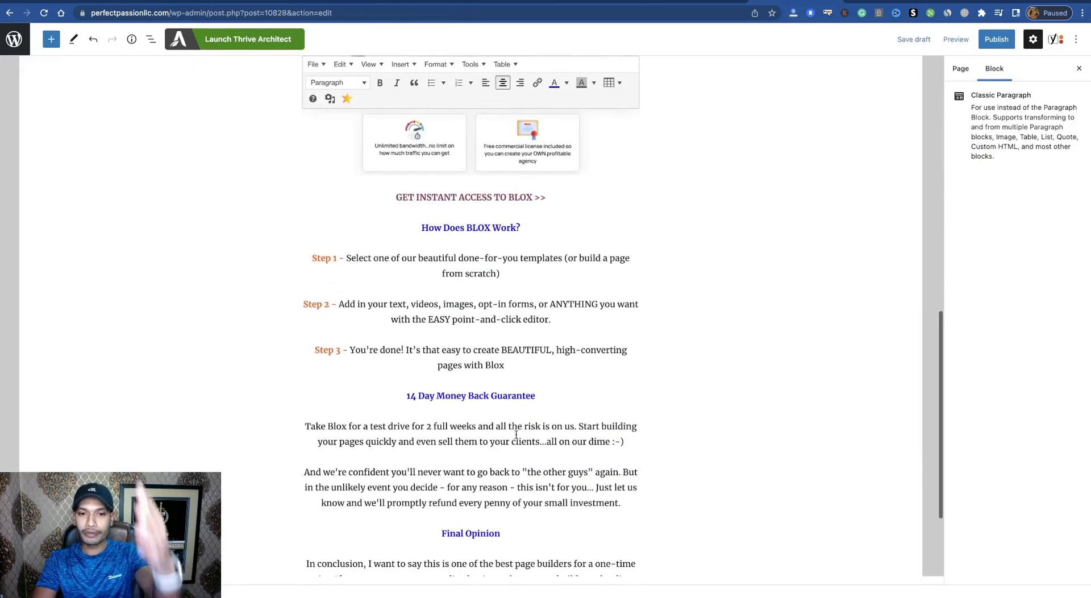
scroll(748, 285, "up", 7)
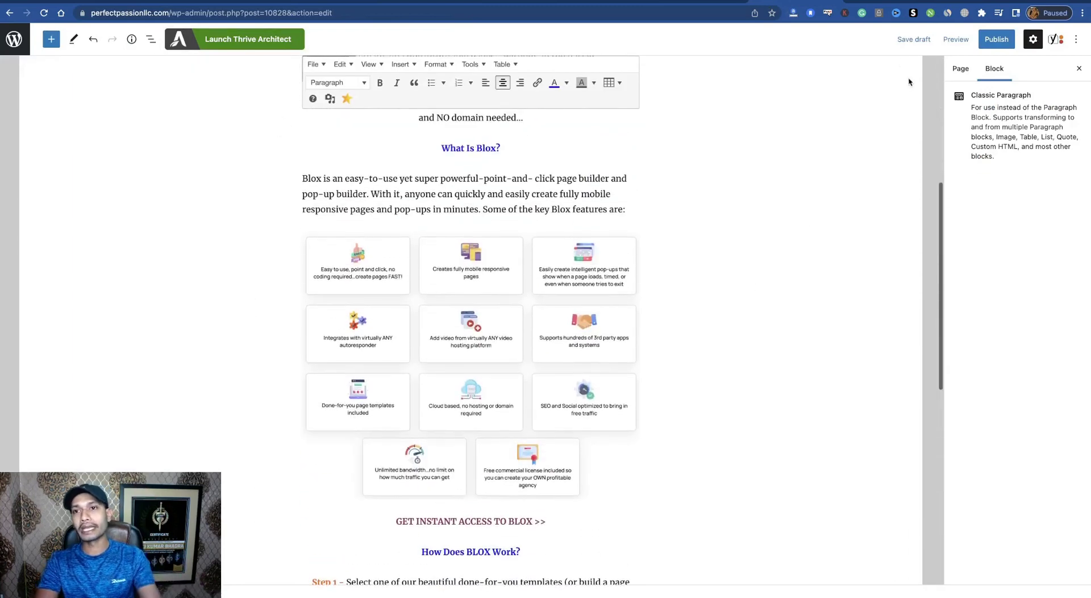
left_click(878, 4)
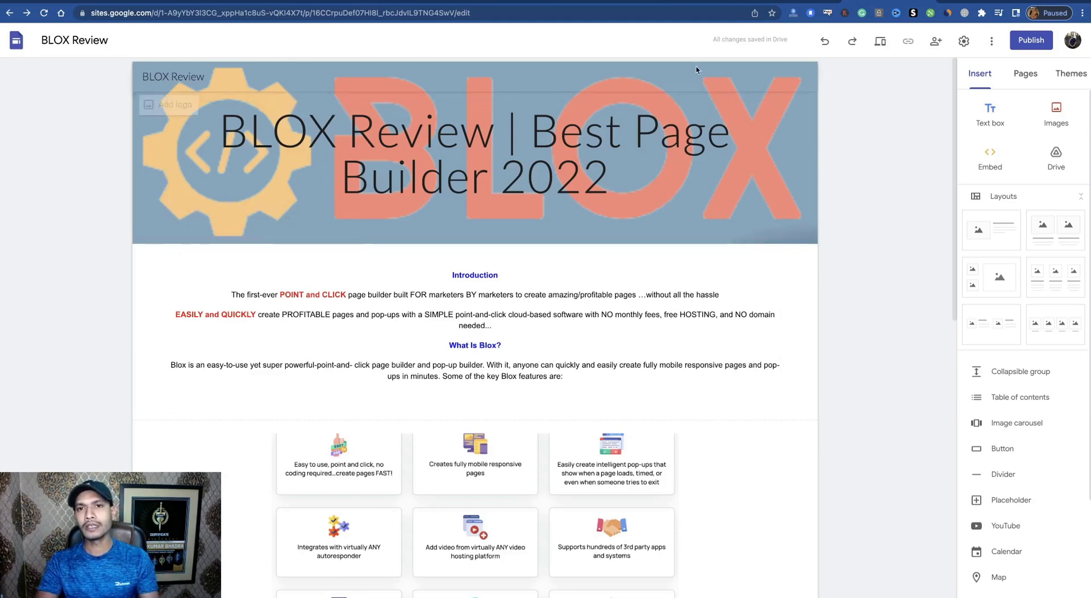
- Switch to the YouTube video "How to Write a High Converting Product Review?" and highlight its title
left_click(690, 4)
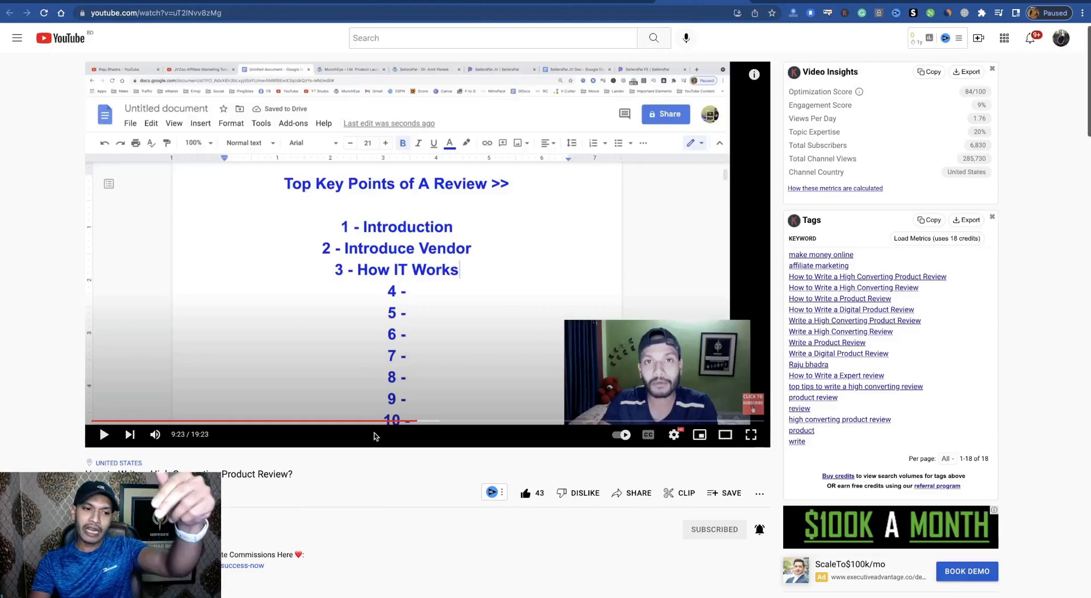
scroll(375, 437, "down", 3)
scroll(375, 436, "down", 1)
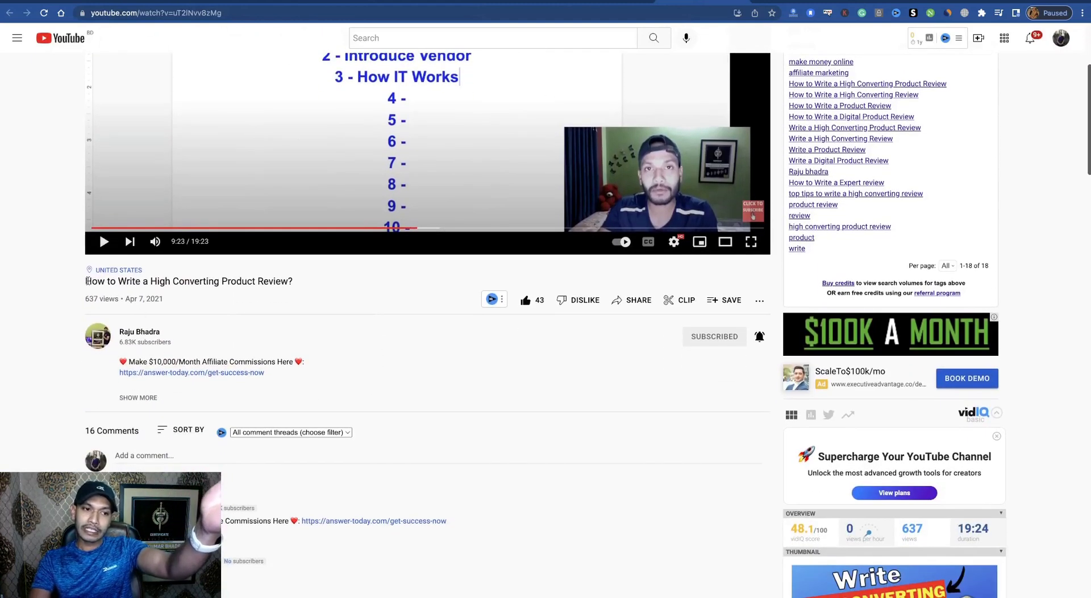
left_click_drag(85, 281, 293, 282)
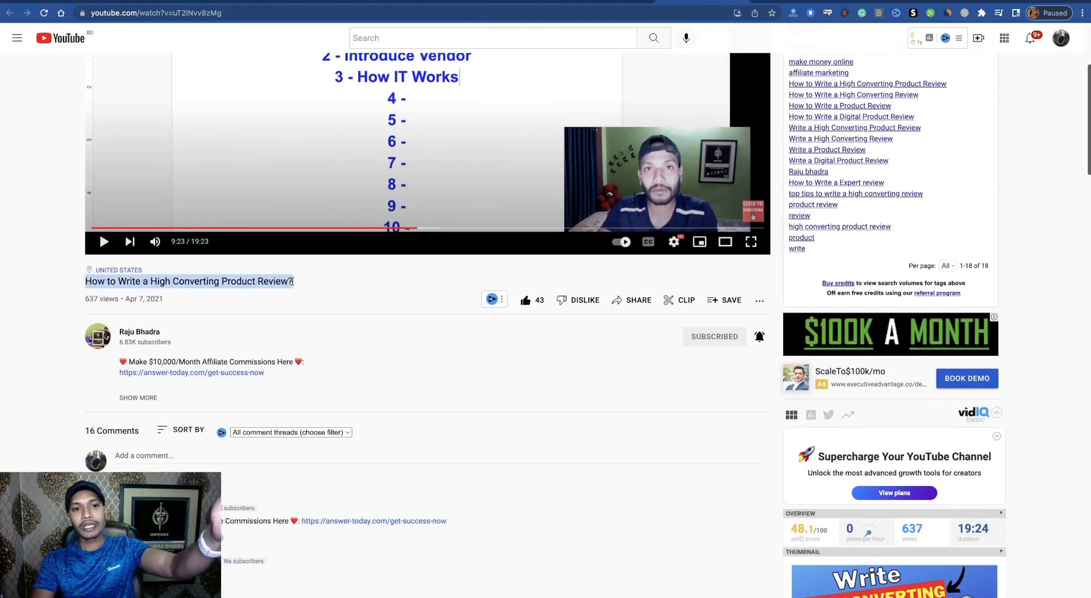
scroll(392, 315, "up", 2)
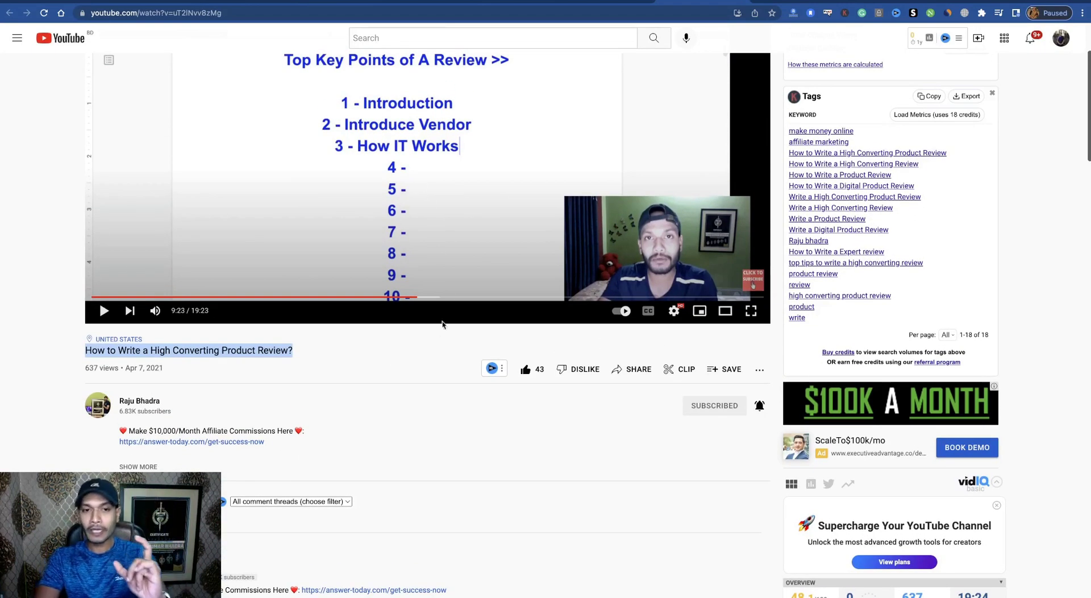
scroll(442, 327, "up", 1)
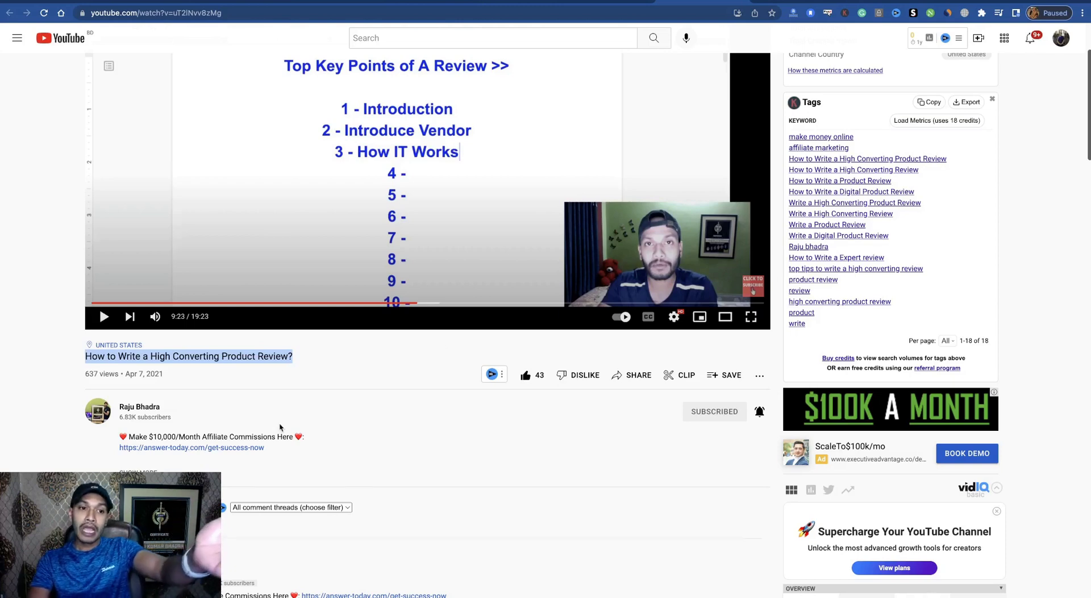
scroll(437, 341, "up", 3)
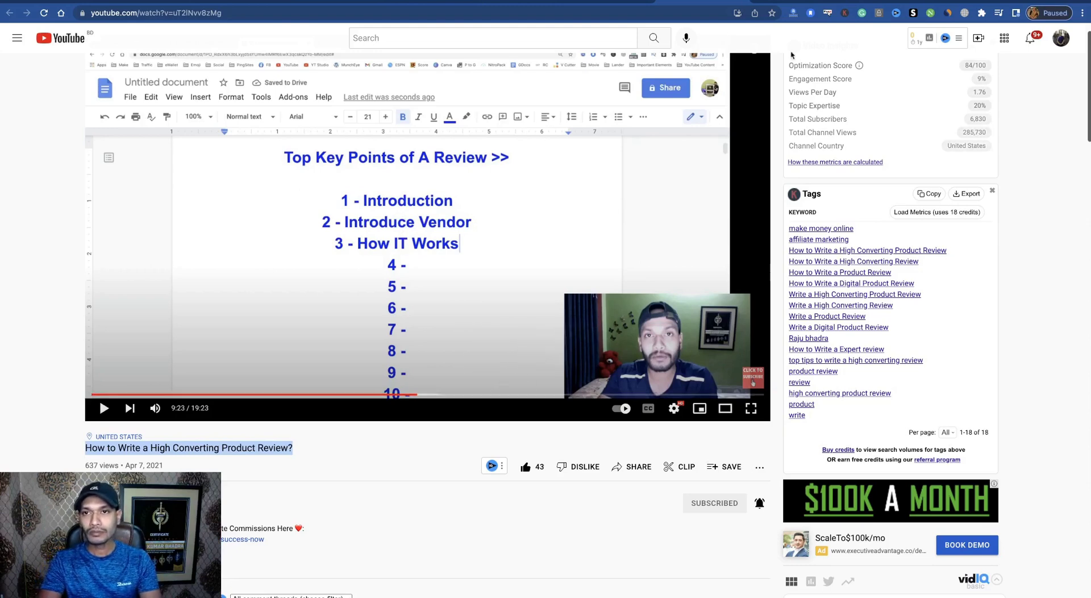
- Publish the WordPress page "BLOX Review | Best Page Builder 2022" and open the live page
key("ctrl+Tab")
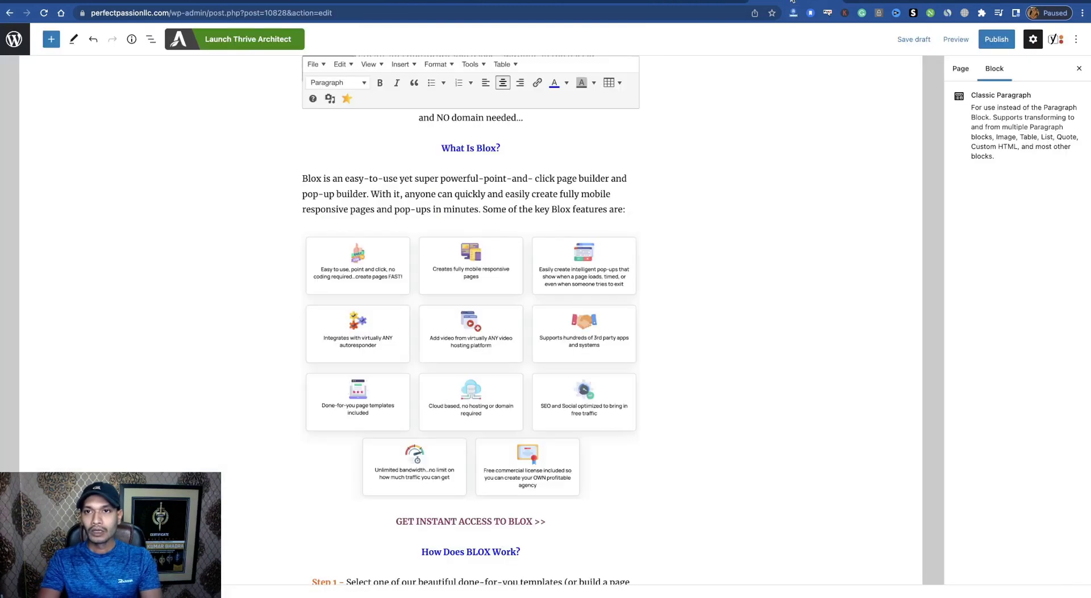
left_click(993, 40)
left_click(992, 41)
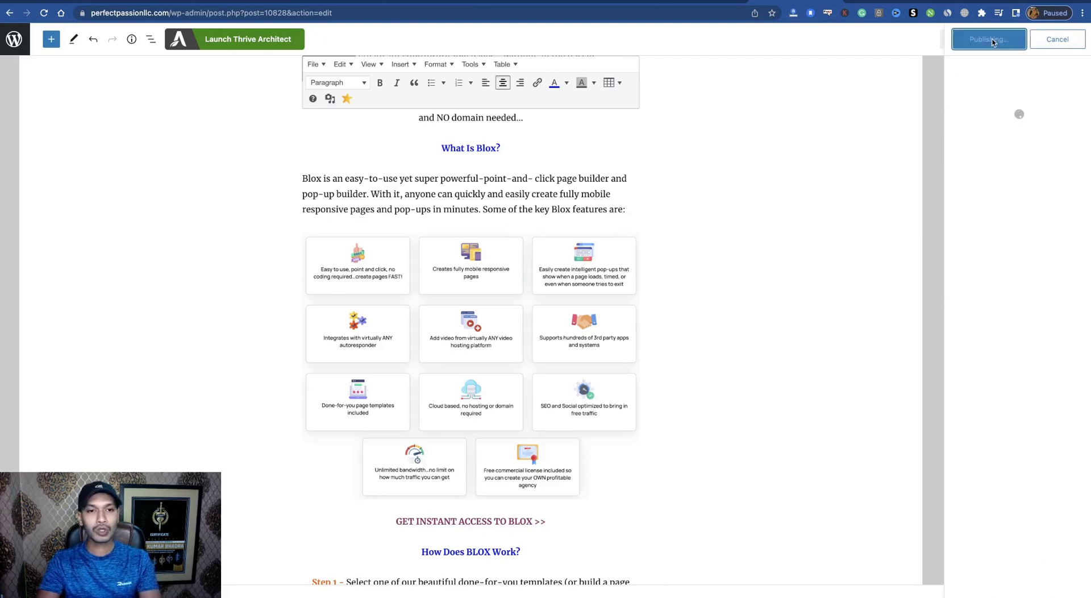
key("Return")
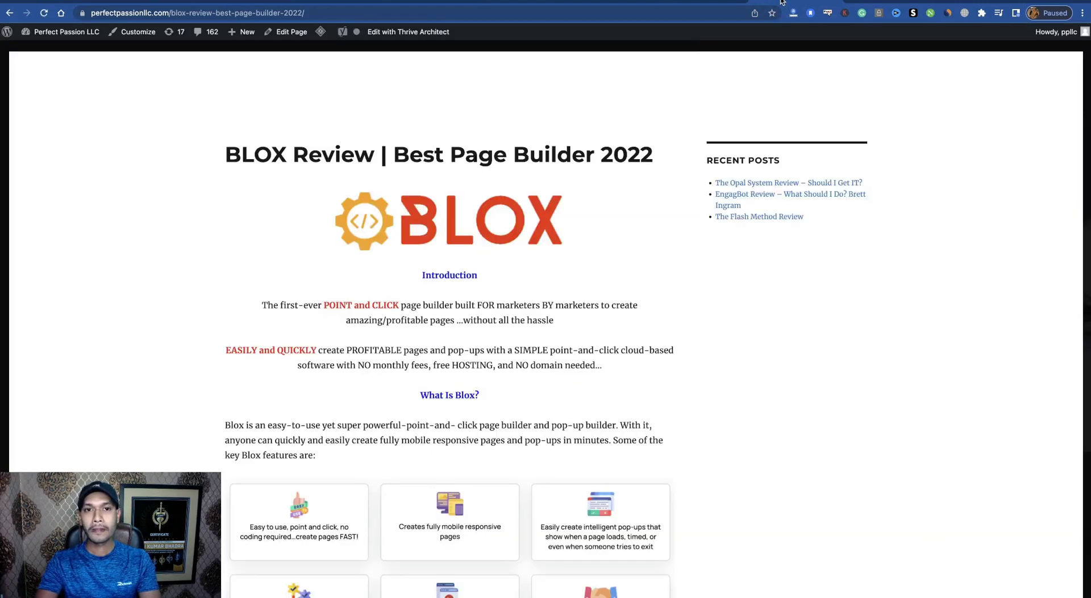
- Examine the published BLOX review from its introduction to the Final Opinion section and return to its title
scroll(529, 369, "down", 5)
scroll(530, 369, "down", 10)
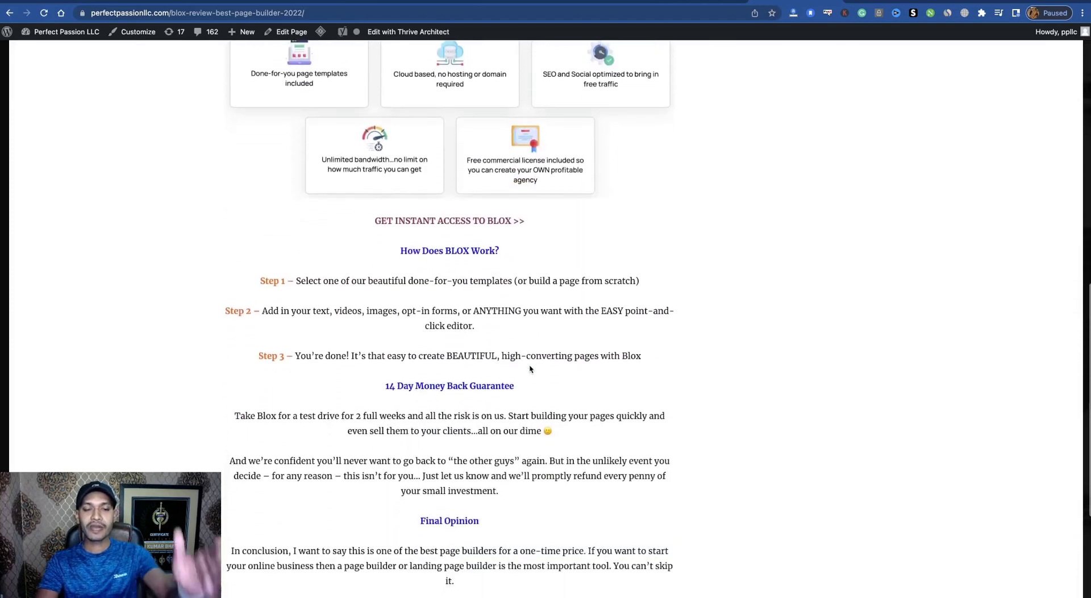
scroll(530, 366, "up", 5)
scroll(530, 366, "up", 10)
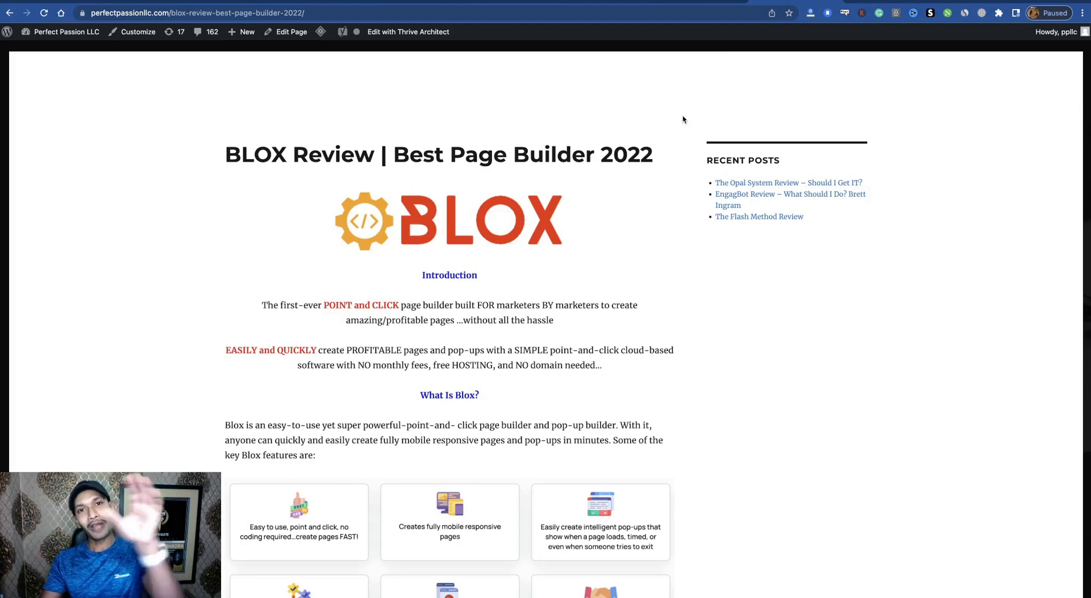
- Switch to the exclusive bonuses page and examine the offered bonuses from Bonus 20 back up to Bonus 1
left_click(146, 3)
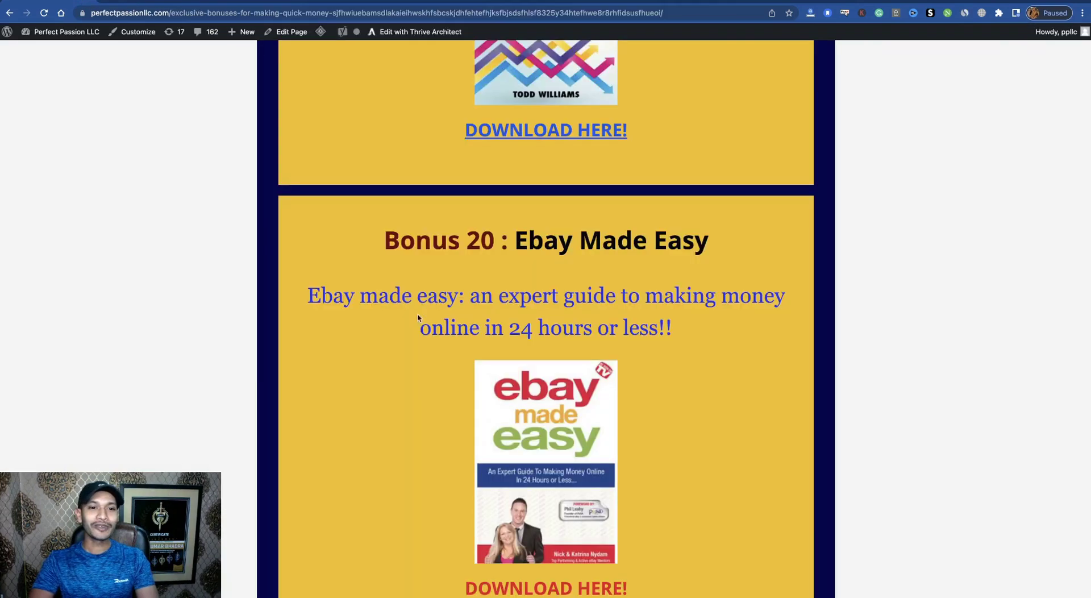
scroll(523, 426, "up", 15)
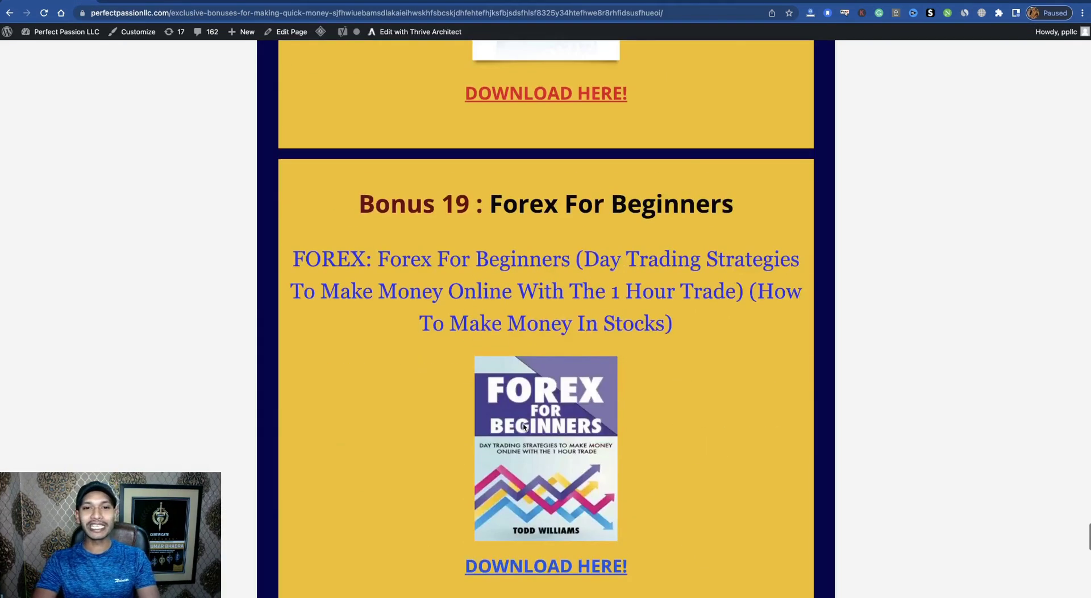
scroll(523, 427, "up", 20)
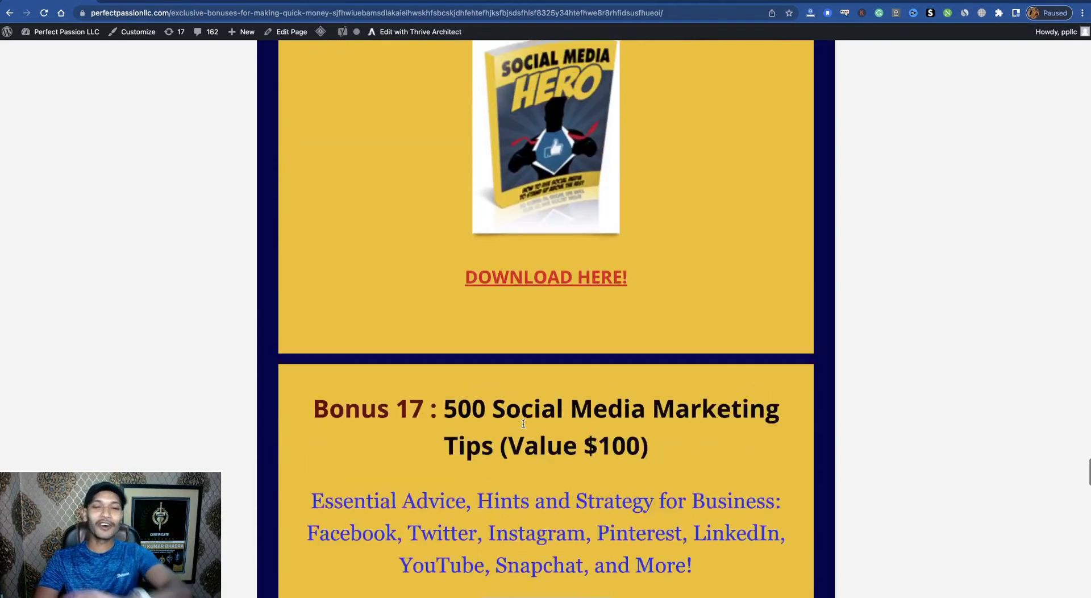
scroll(524, 423, "up", 20)
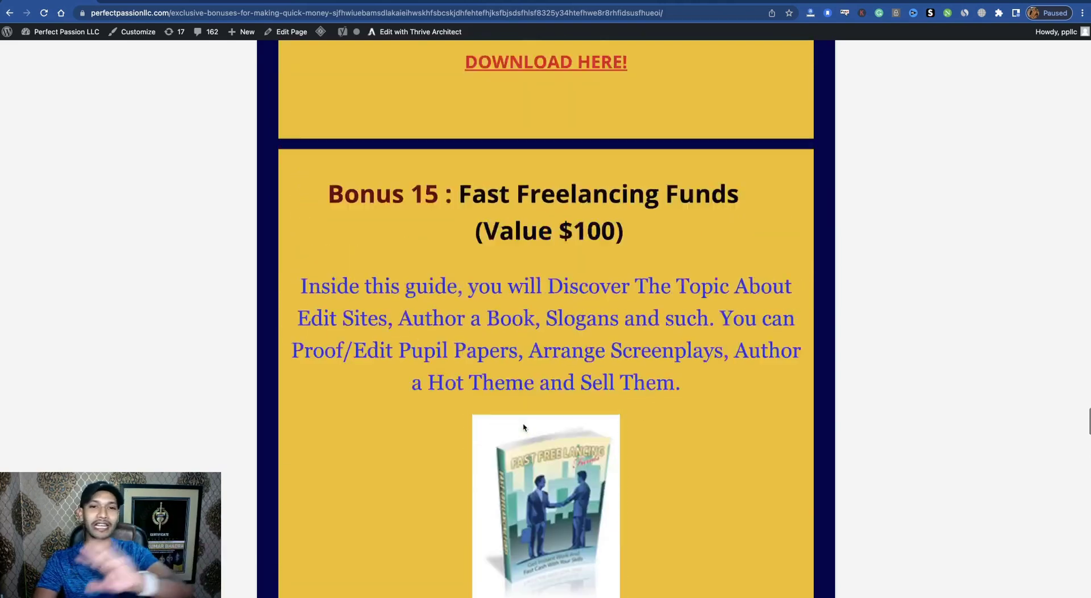
scroll(523, 423, "up", 6)
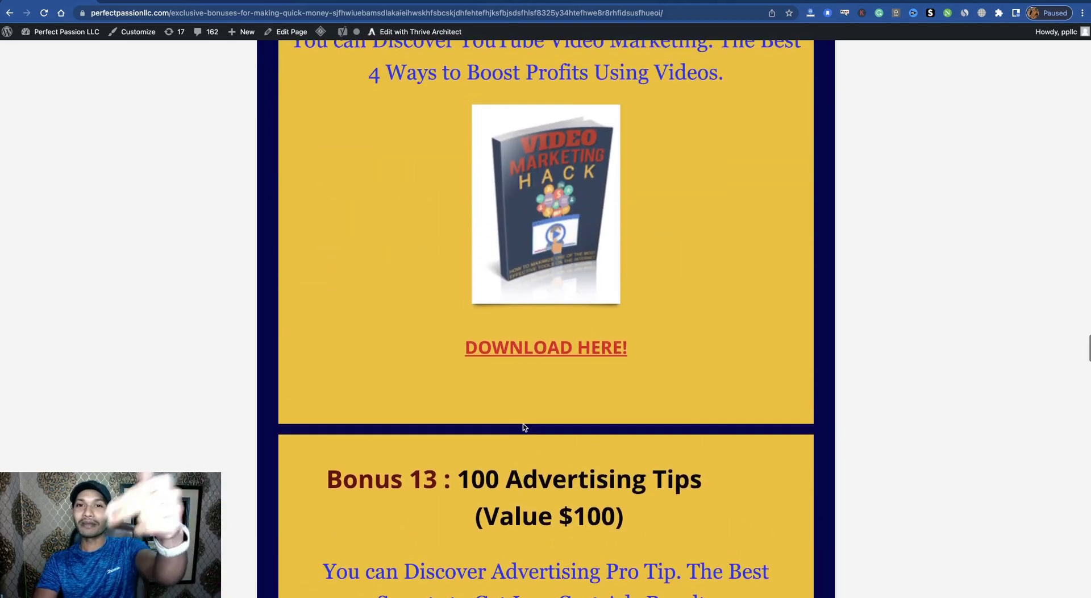
scroll(523, 427, "up", 20)
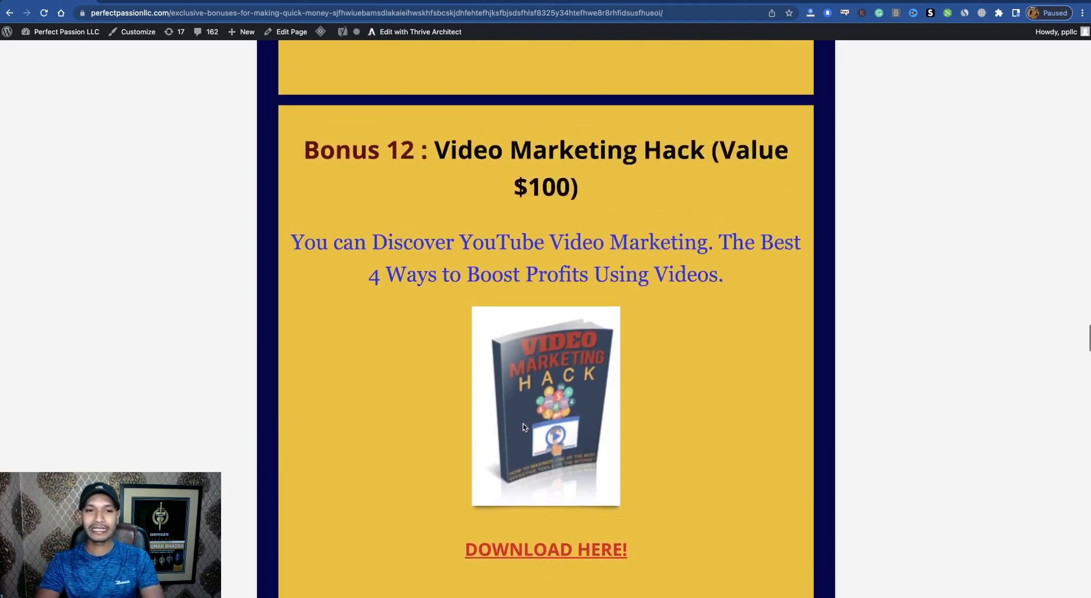
scroll(523, 427, "up", 20)
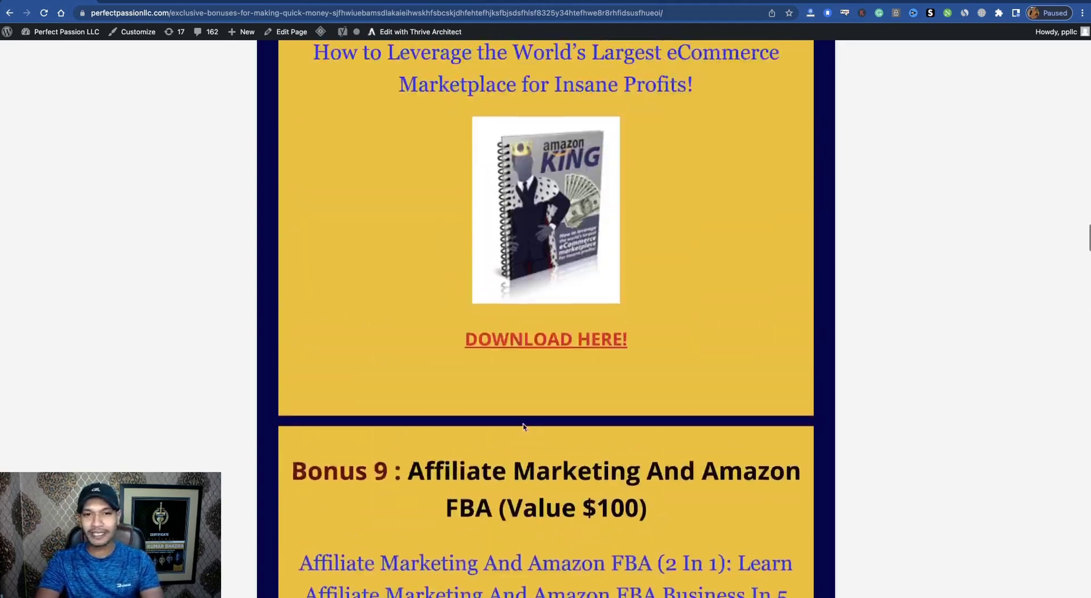
scroll(524, 427, "up", 20)
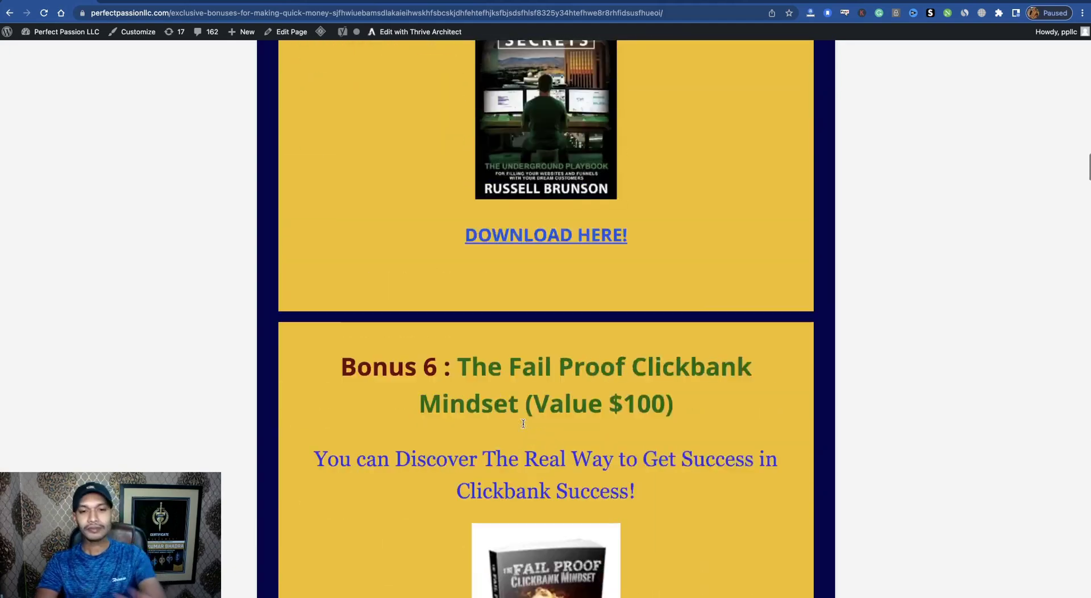
scroll(524, 427, "up", 20)
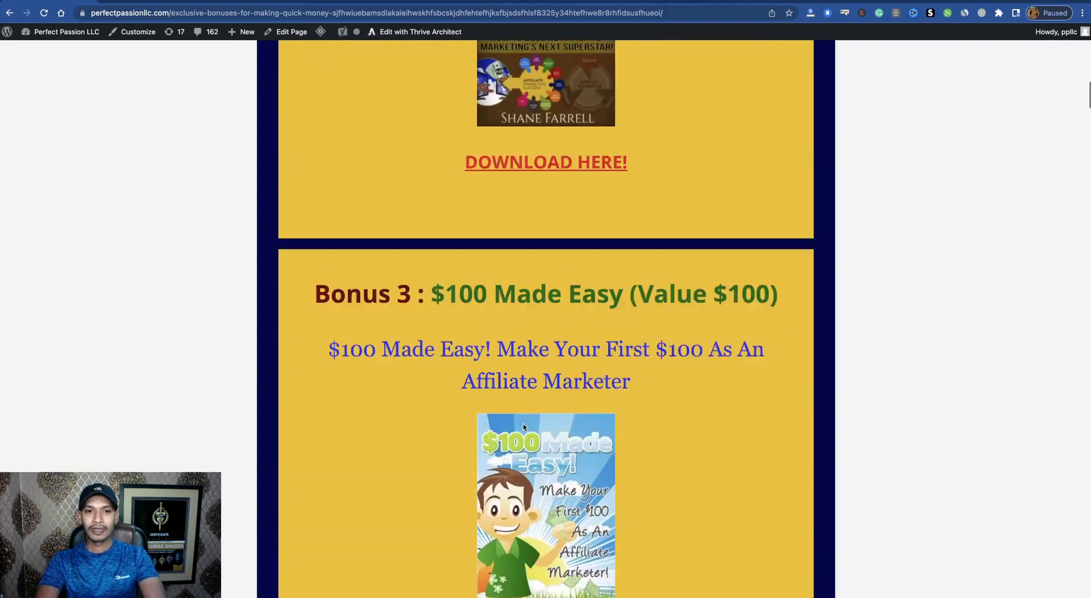
scroll(523, 427, "up", 3)
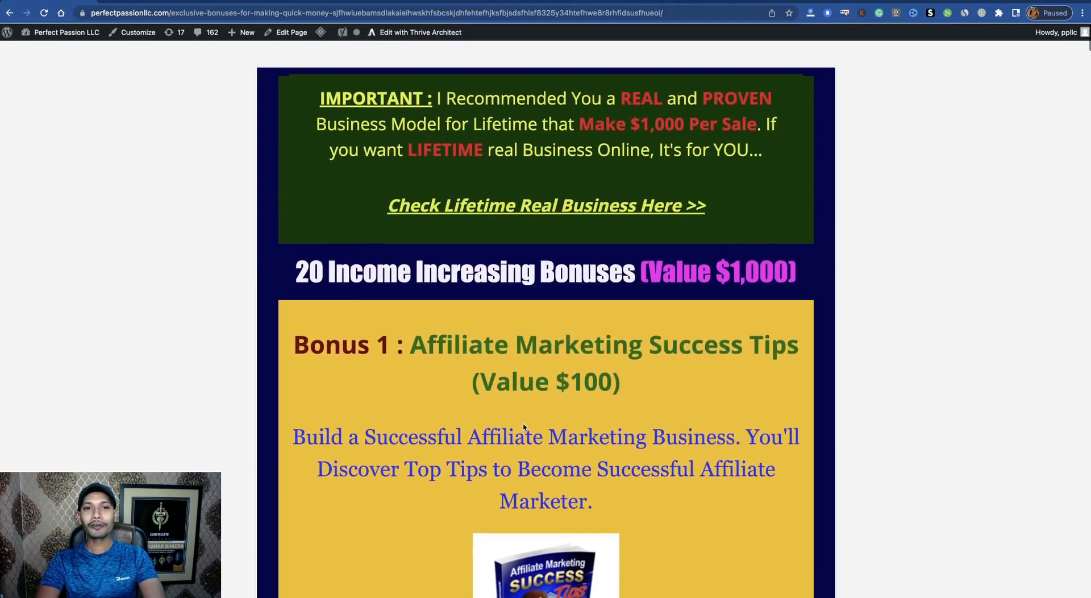
scroll(523, 427, "down", 5)
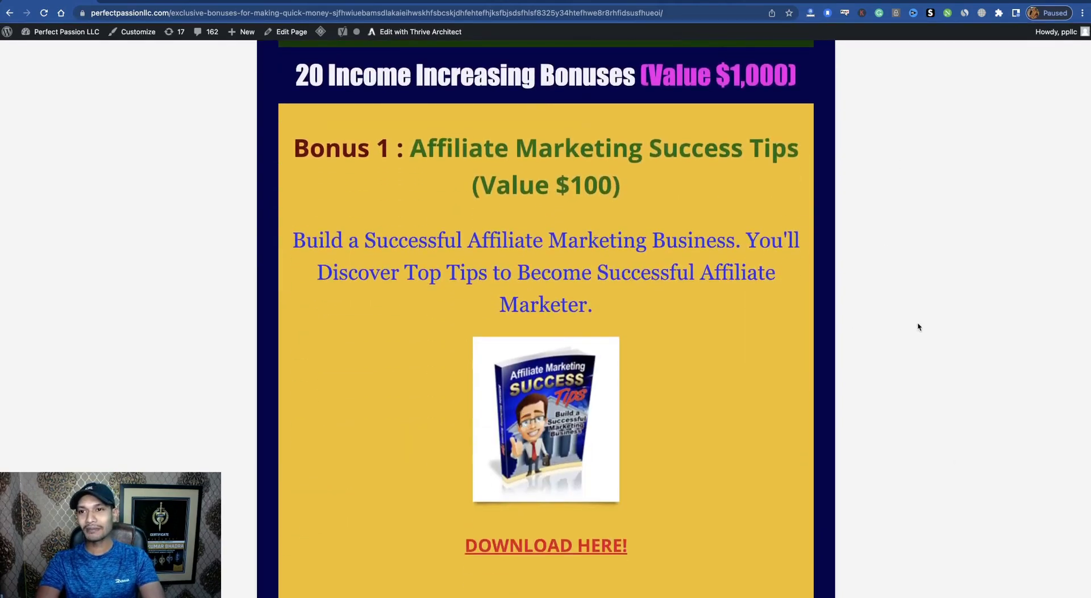
- Switch to Google Ads and open the signed-in user's Google account management page in a new browser tab
left_click(961, 4)
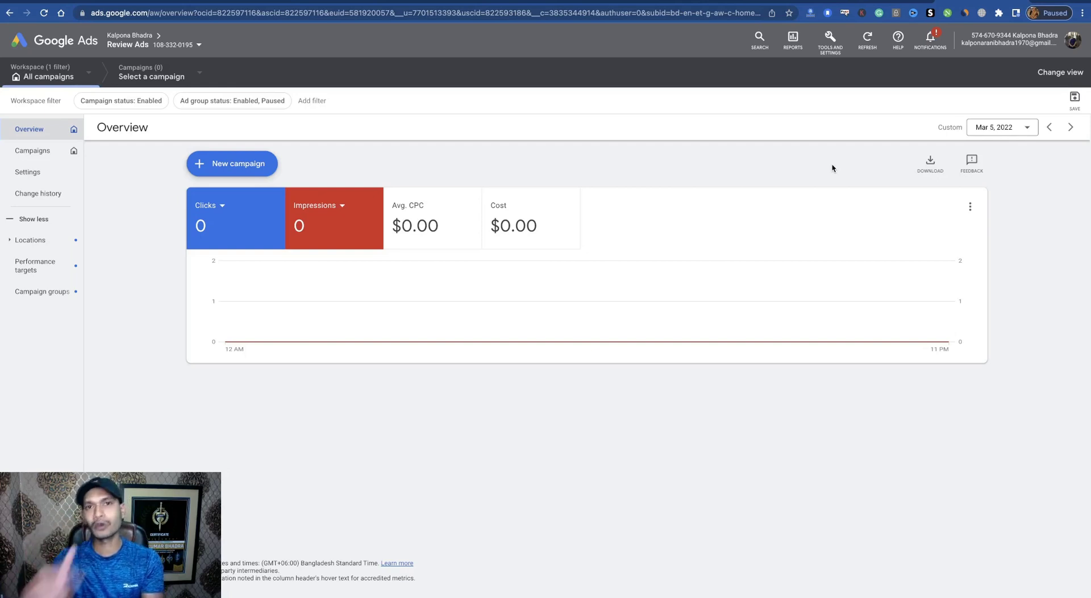
left_click(1072, 50)
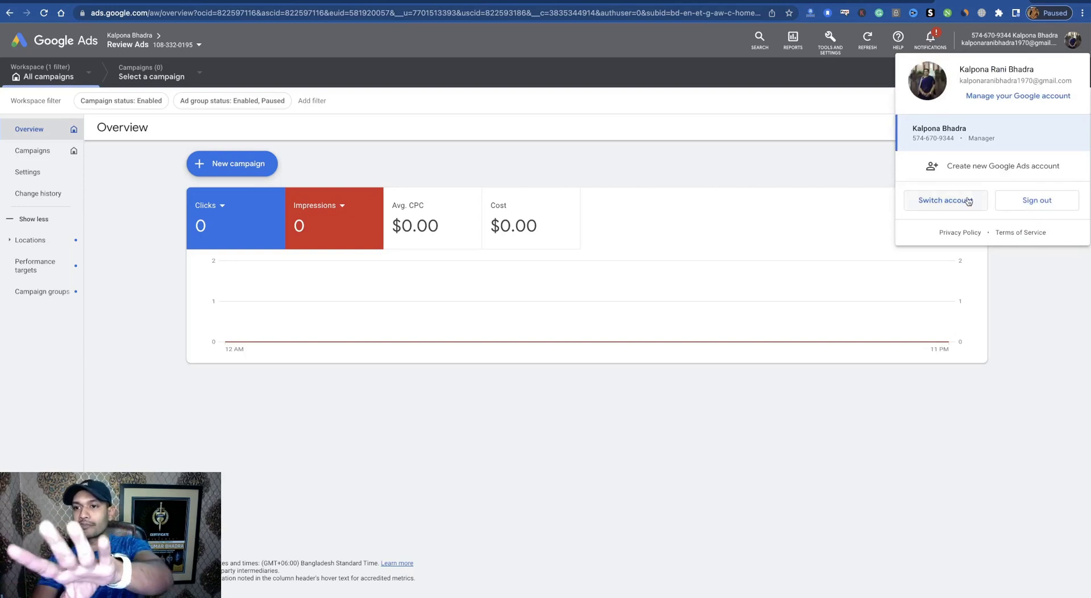
right_click(998, 101)
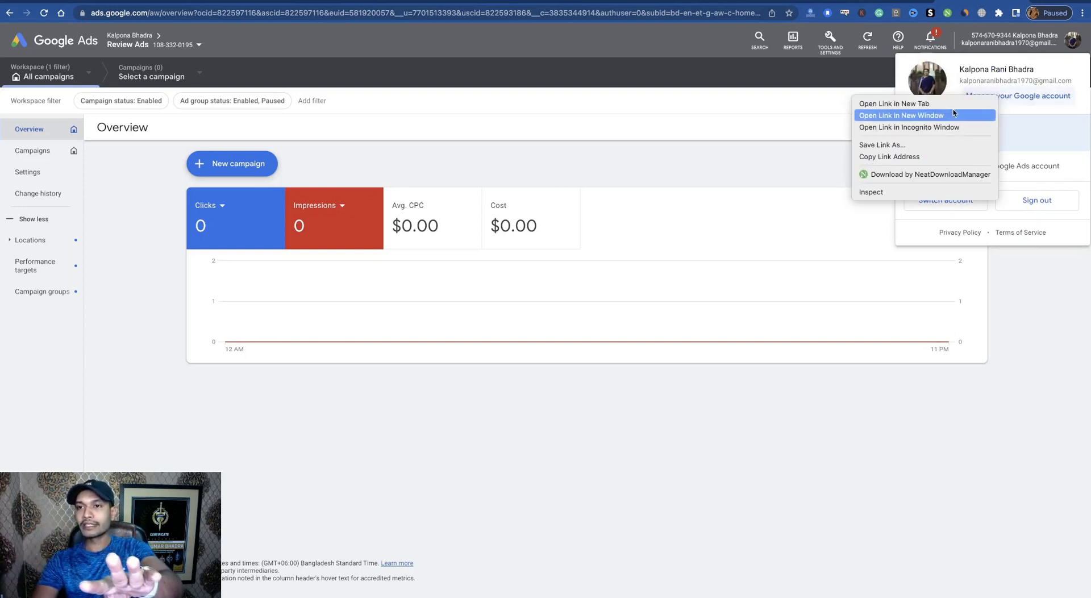
left_click(932, 105)
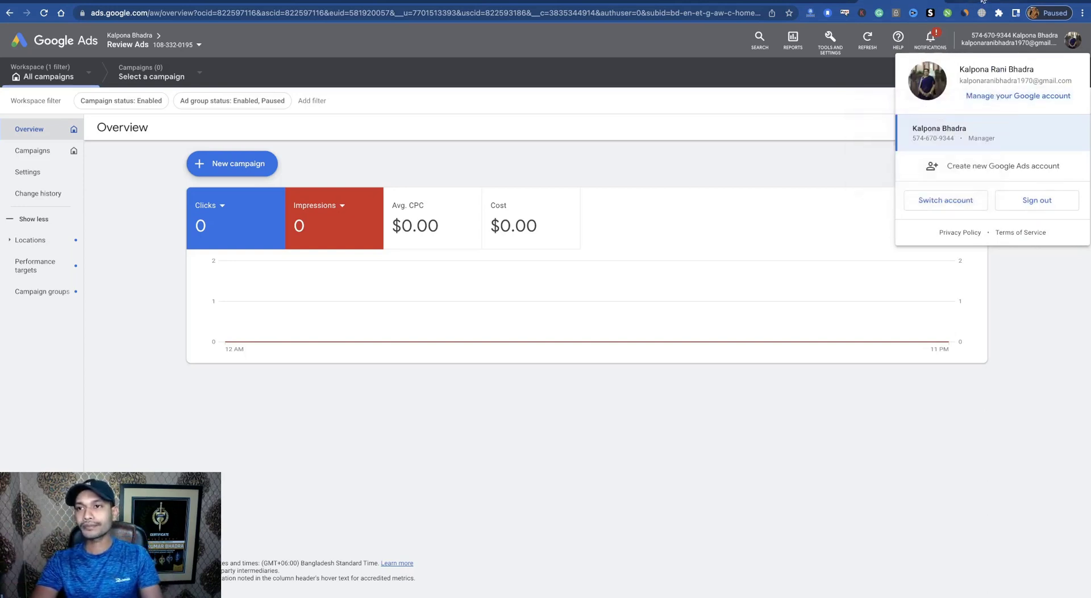
key("ctrl+Tab")
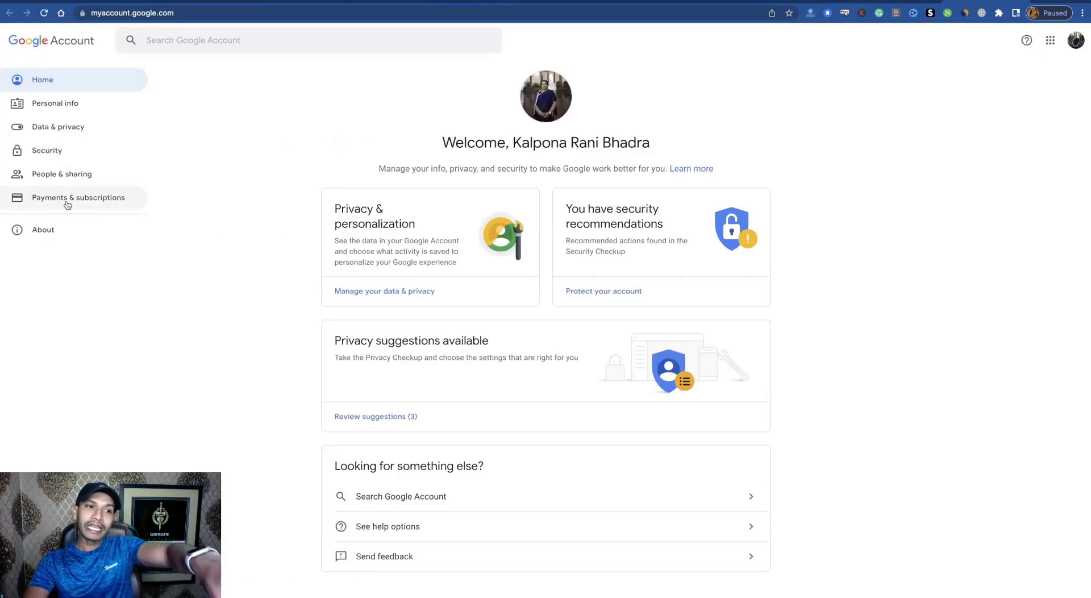
- View the Google Pay form for adding a credit or debit card, dismiss it and return to the Google Ads overview
left_click(69, 200)
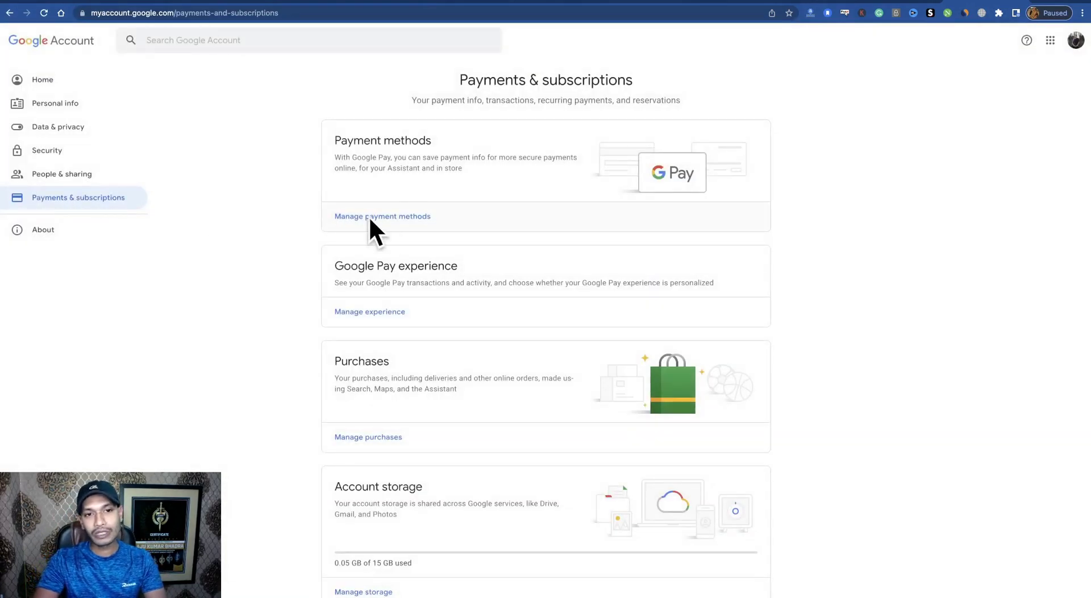
left_click(395, 221)
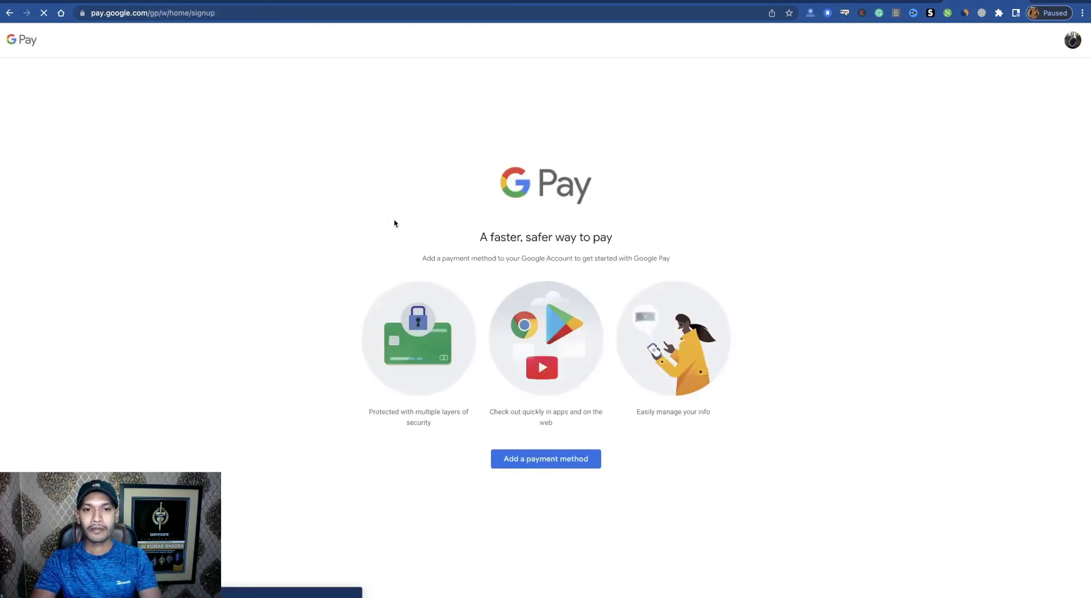
left_click(535, 464)
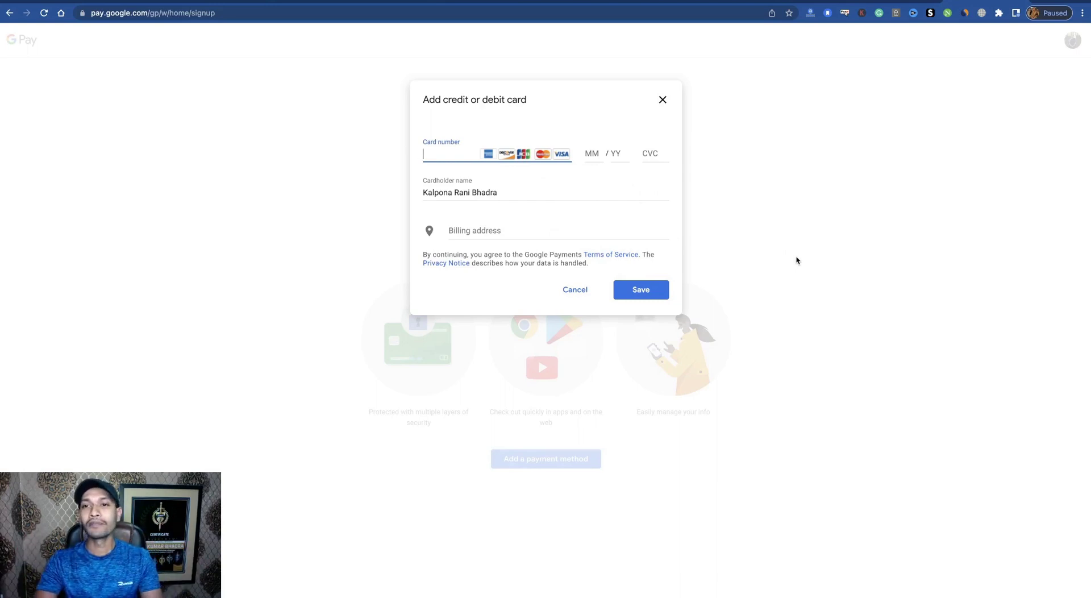
left_click(662, 100)
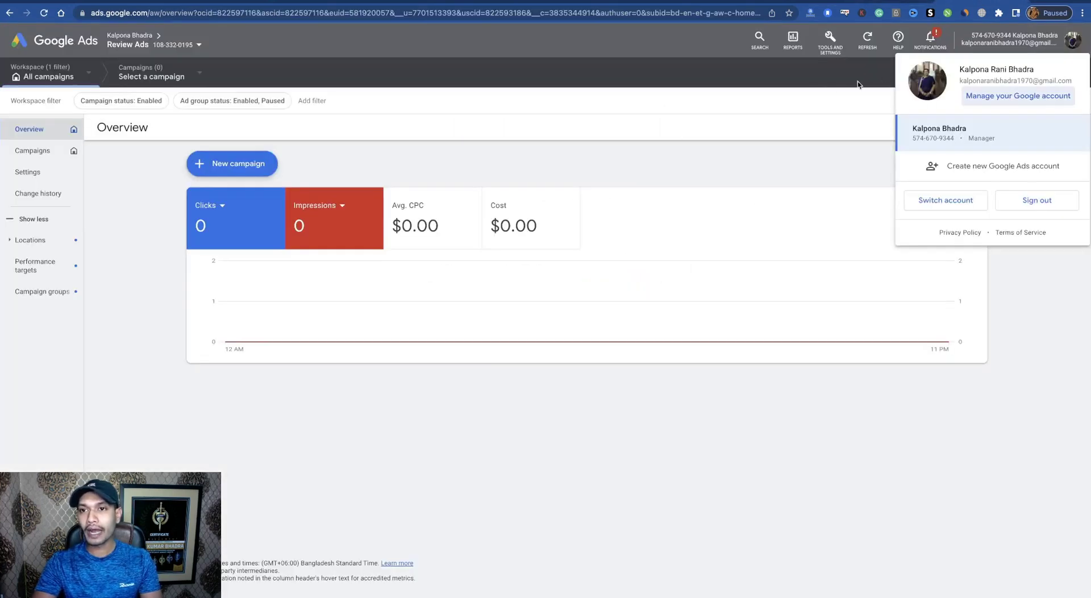
left_click(812, 84)
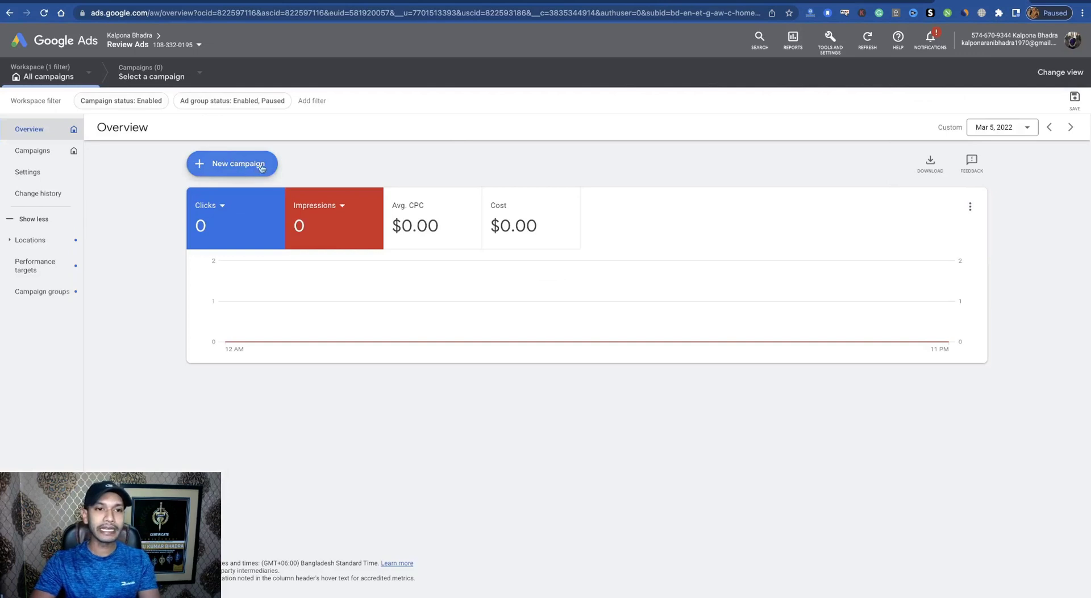
- Start a new Google Ads campaign with the Website traffic objective and the Search campaign type
left_click(216, 166)
left_click(580, 185)
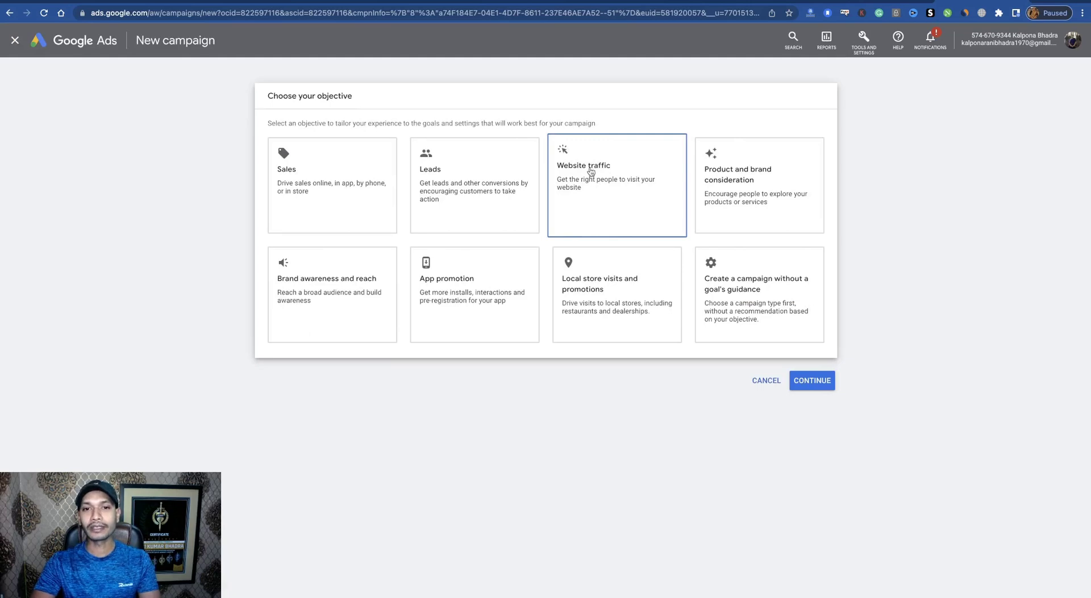
left_click(338, 355)
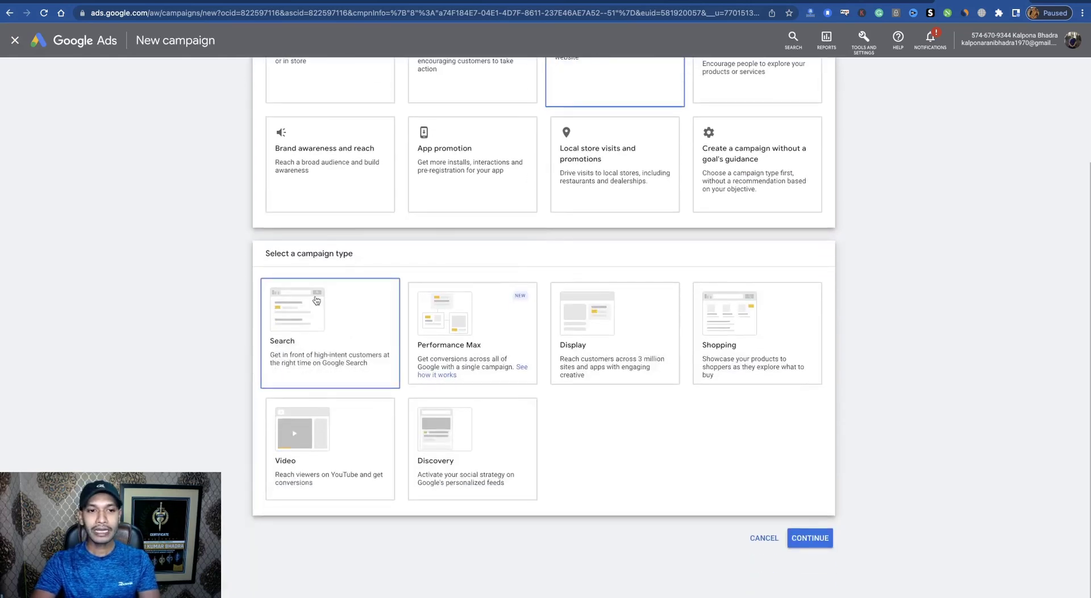
left_click(311, 317)
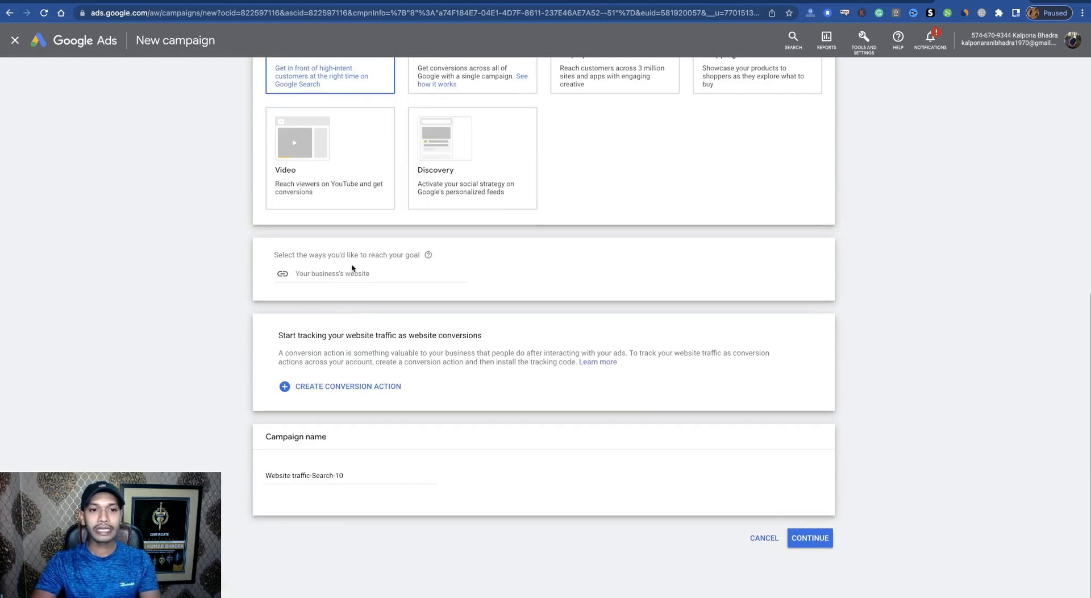
- Copy the published BLOX review's URL, perfectpassionllc.com/blox-review-best-page-builder-2022/, and enter it as the campaign's business website
left_click(316, 274)
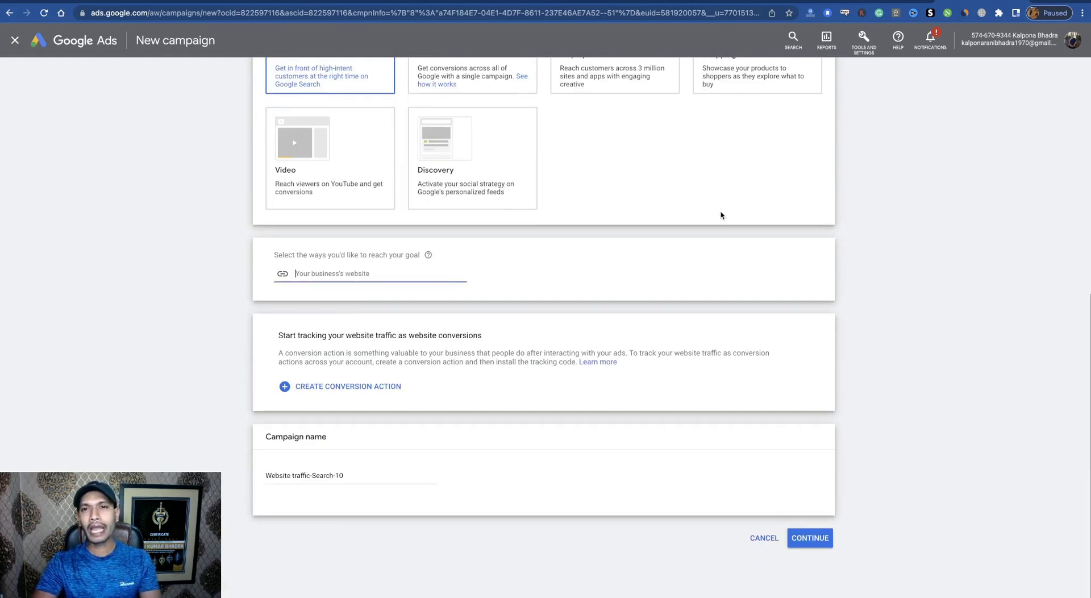
scroll(721, 216, "up", 1)
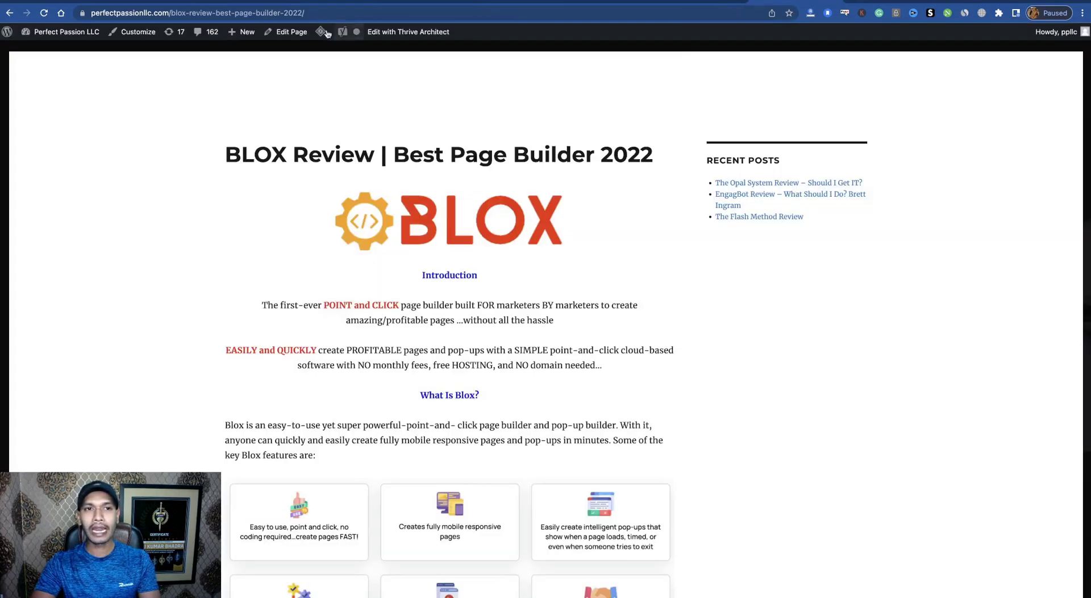
right_click(225, 14)
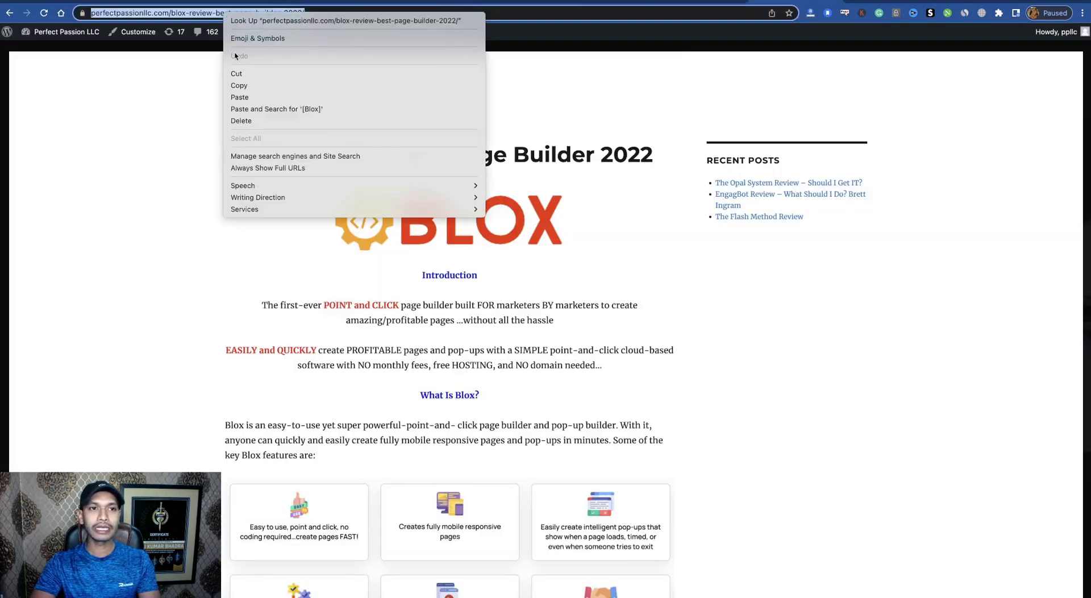
left_click(239, 85)
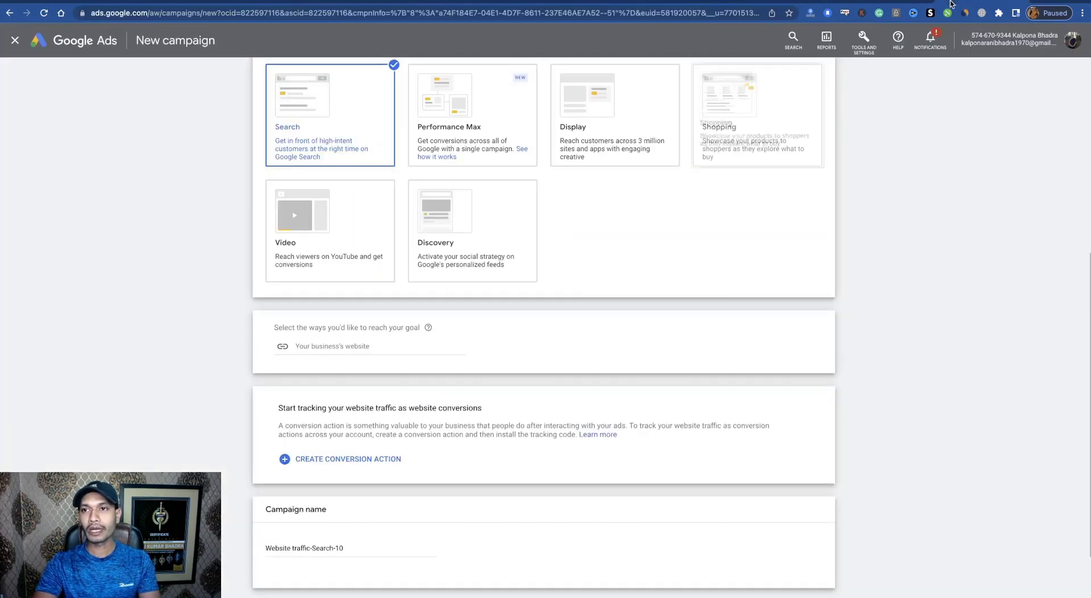
right_click(327, 344)
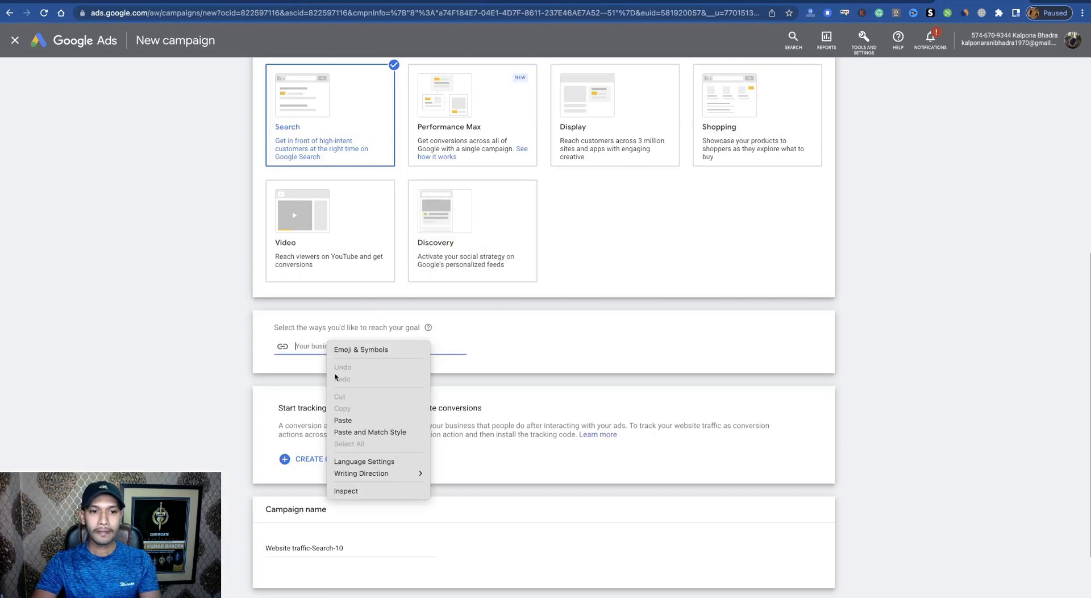
left_click(343, 420)
- Name the campaign "Blox Ads" and recheck its objective, campaign type and website
scroll(349, 419, "down", 2)
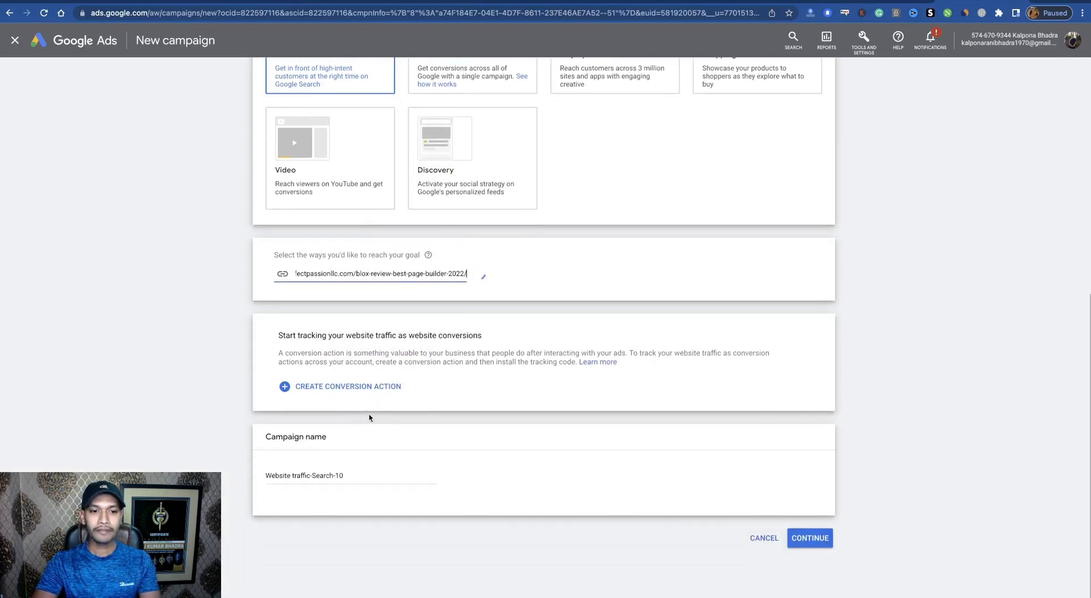
triple_click(307, 475)
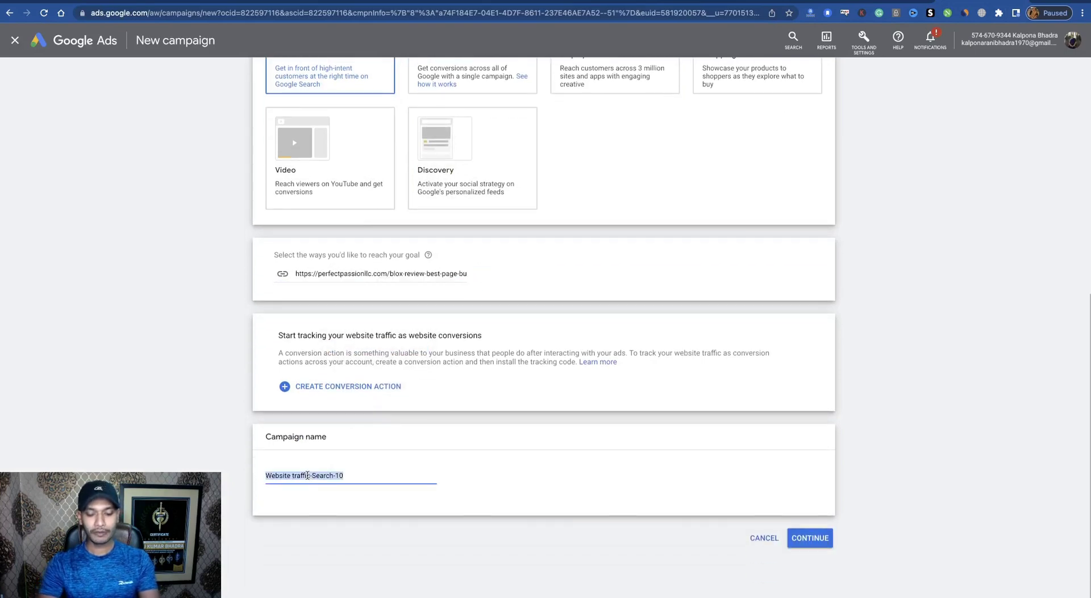
type("B")
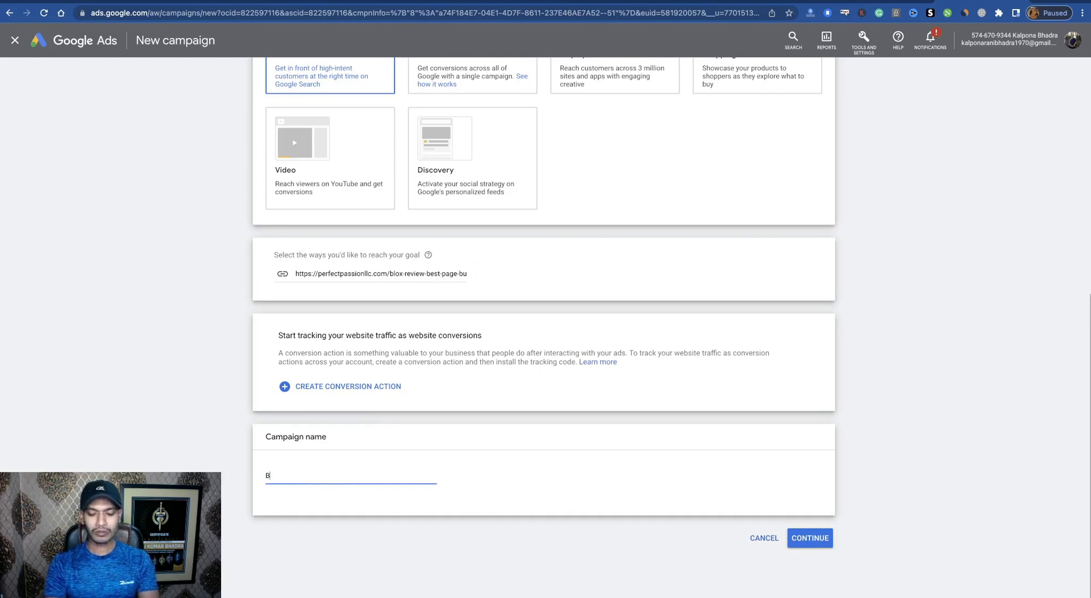
type("lox Ads")
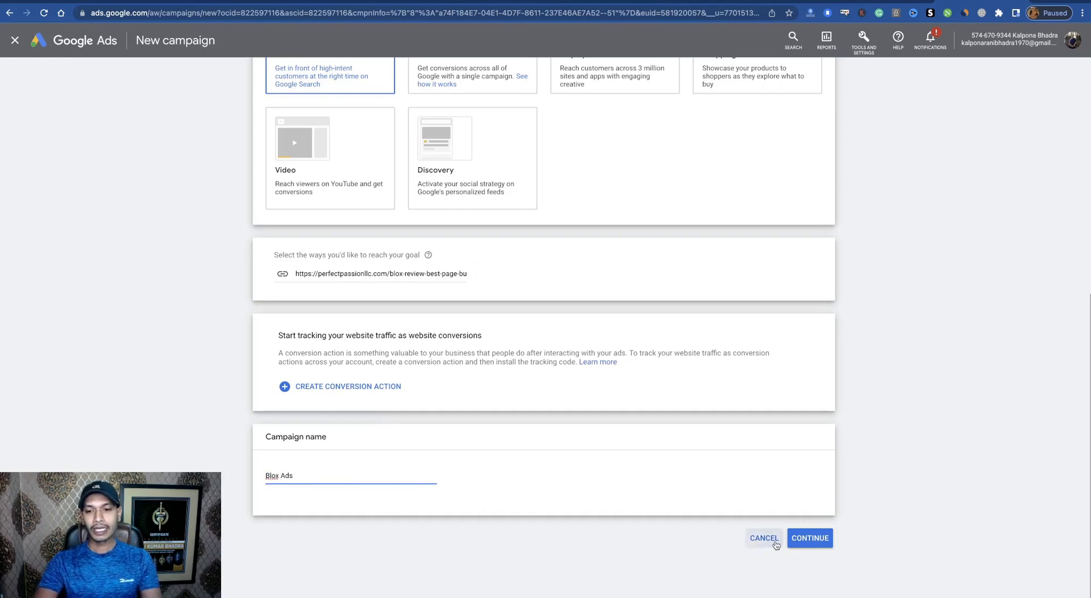
left_click(805, 538)
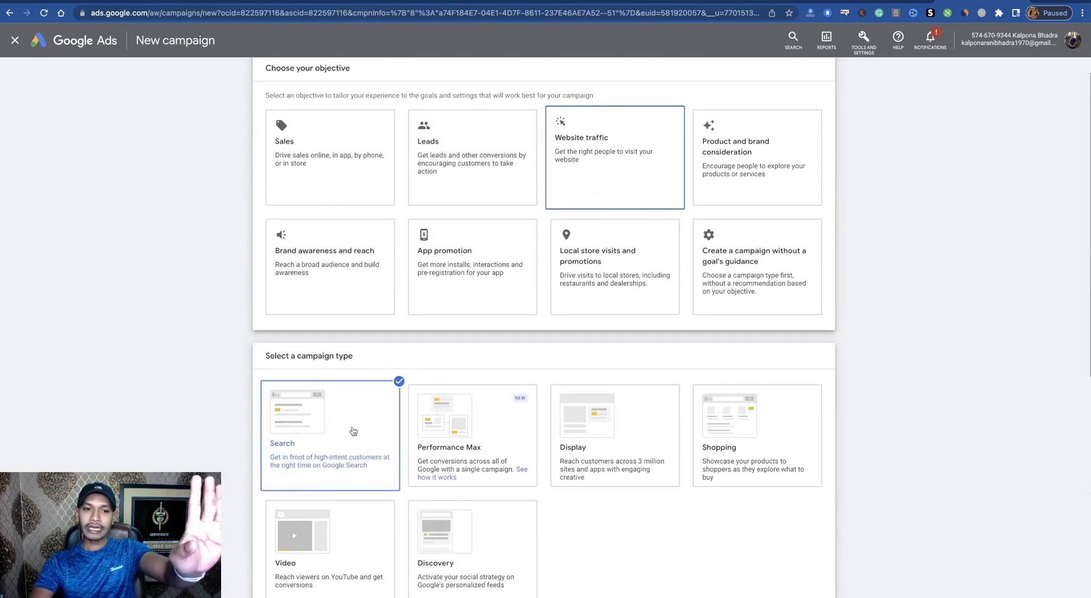
scroll(377, 432, "down", 7)
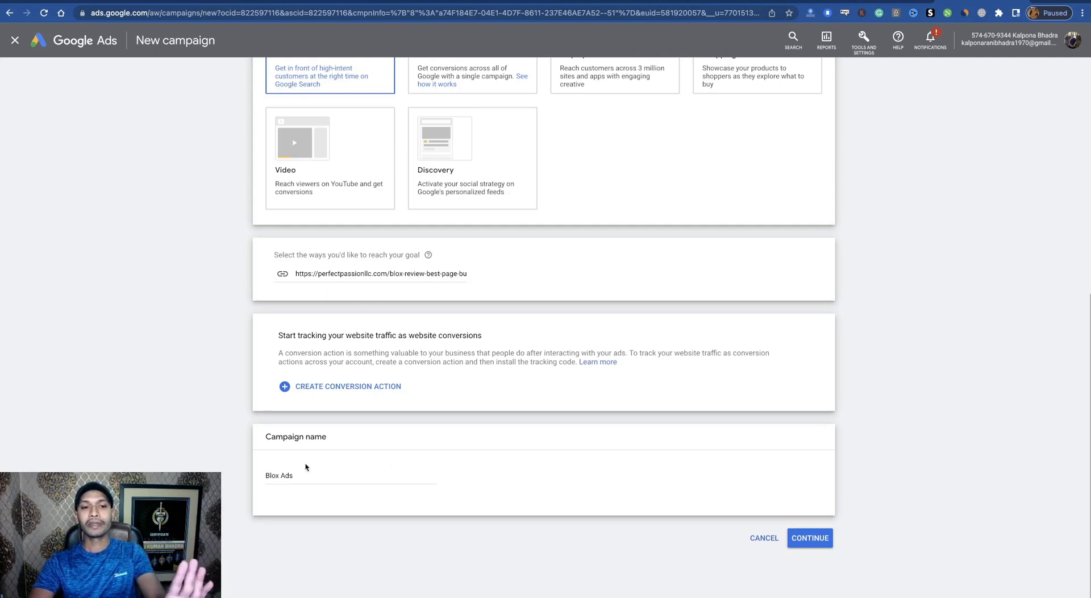
- Continue to the budget settings and set the campaign's average daily budget to $25
left_click(810, 544)
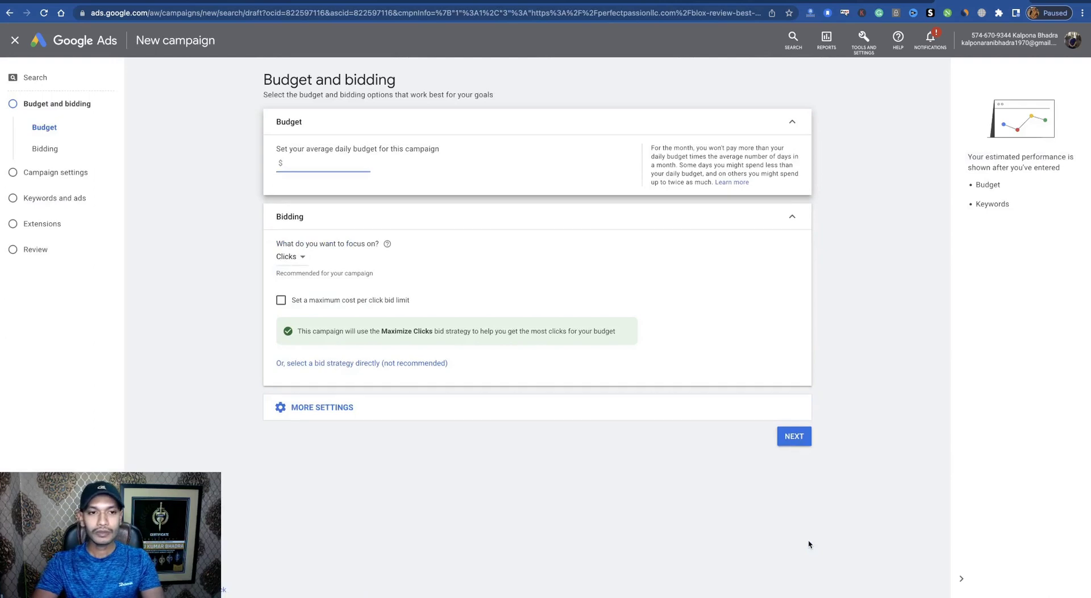
left_click(297, 164)
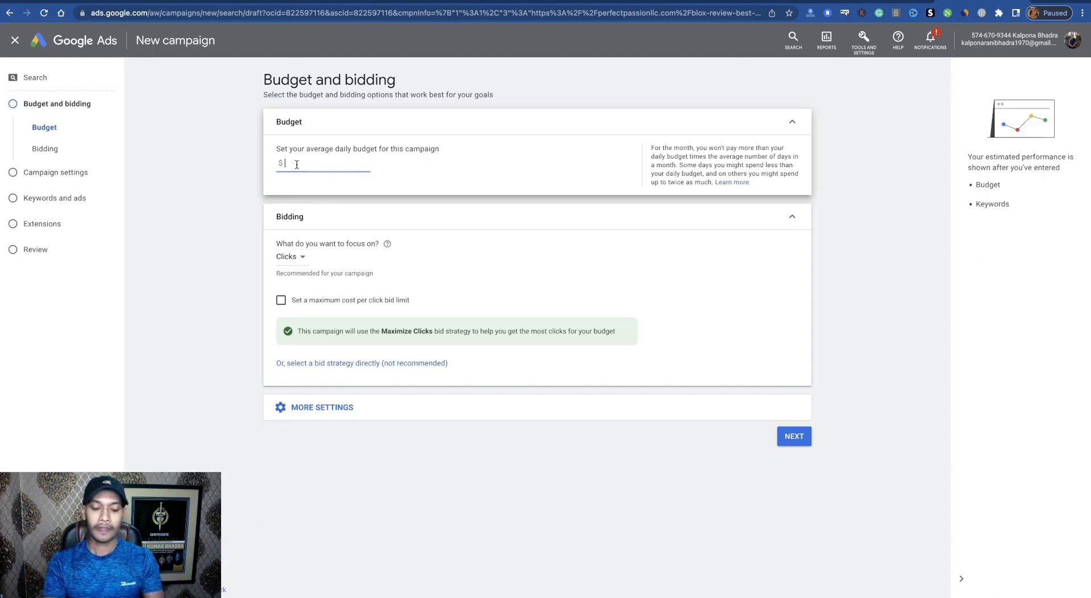
type("25")
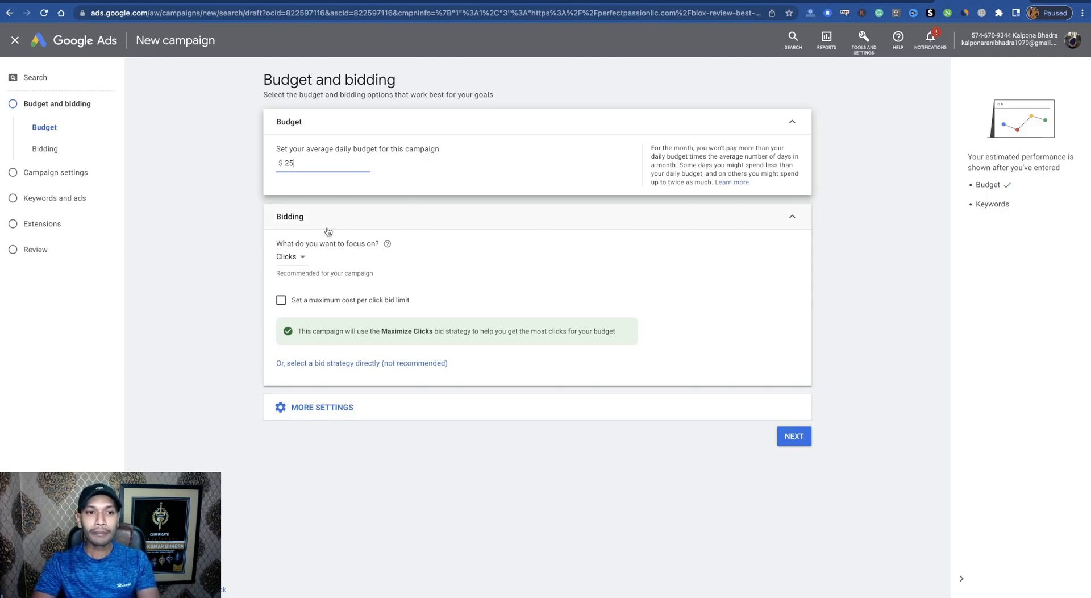
- Review the bidding focus options, keep Clicks, and select Manual CPC directly as the bid strategy
left_click(302, 259)
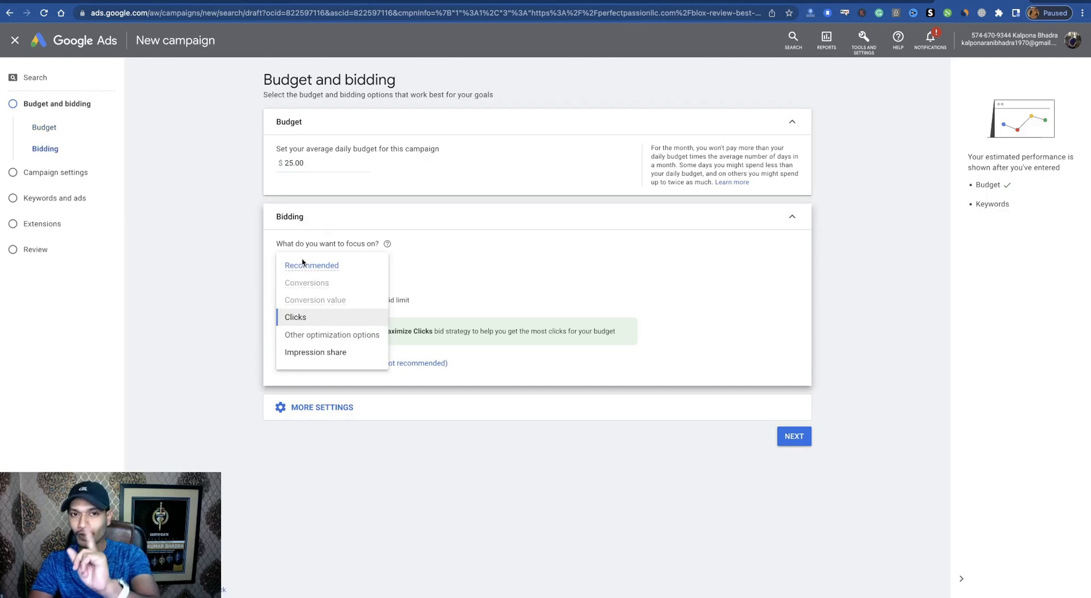
left_click(304, 322)
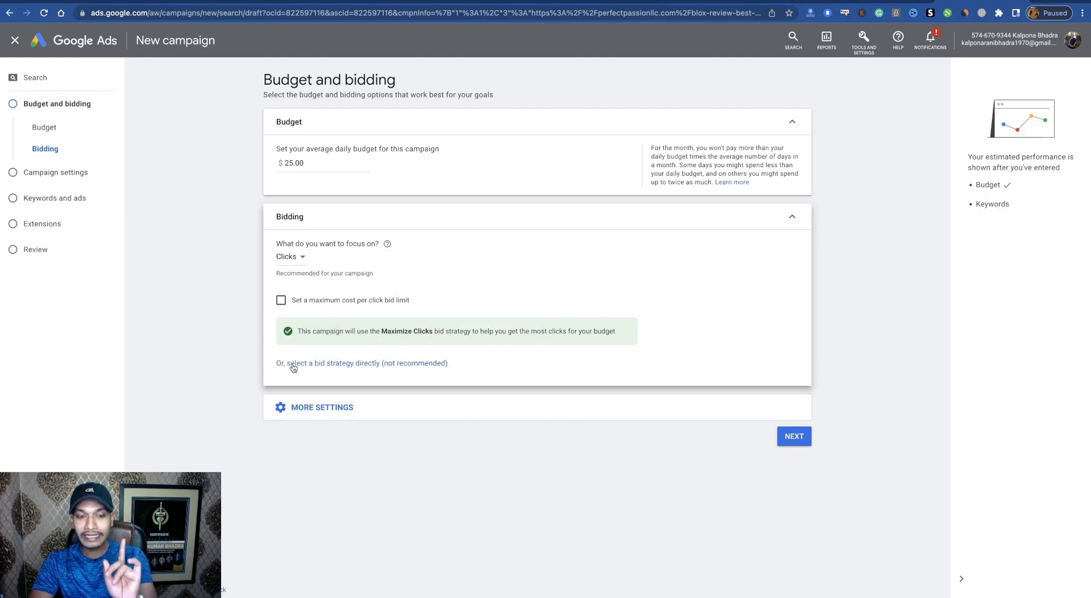
left_click(354, 367)
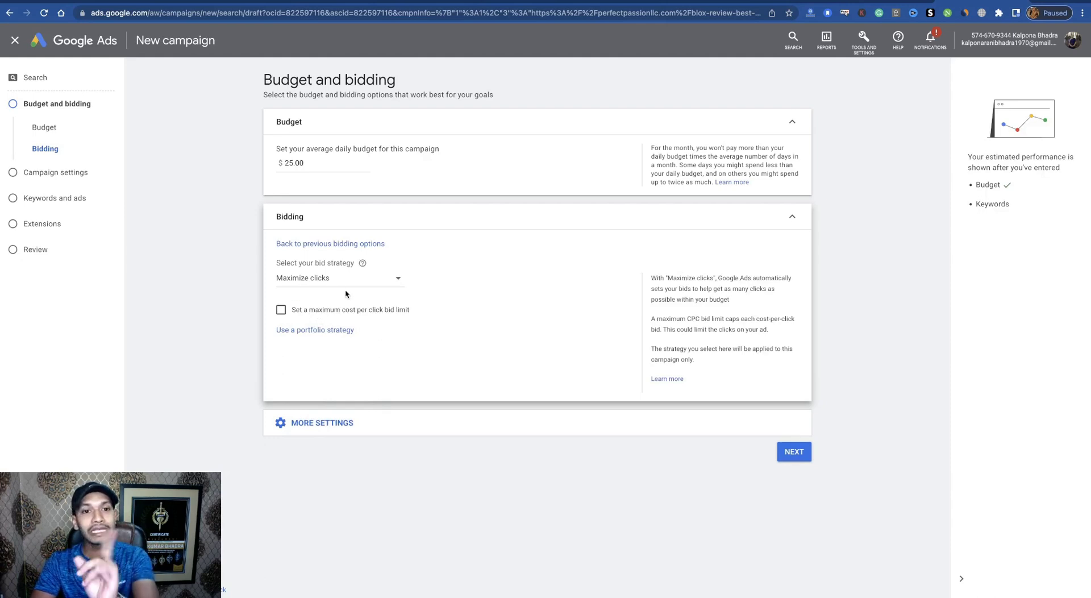
left_click(397, 281)
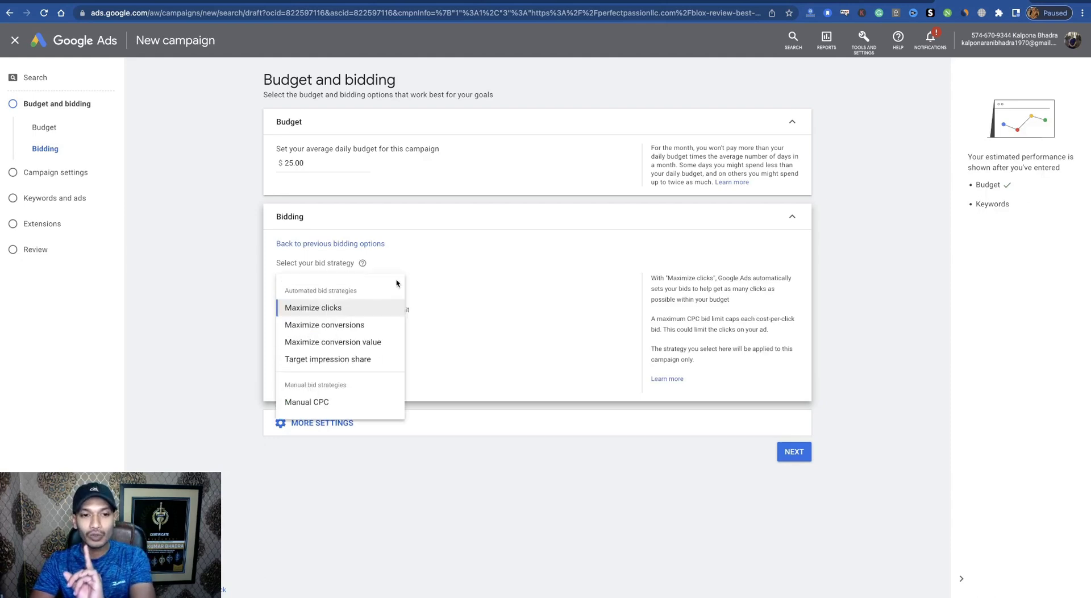
left_click(316, 403)
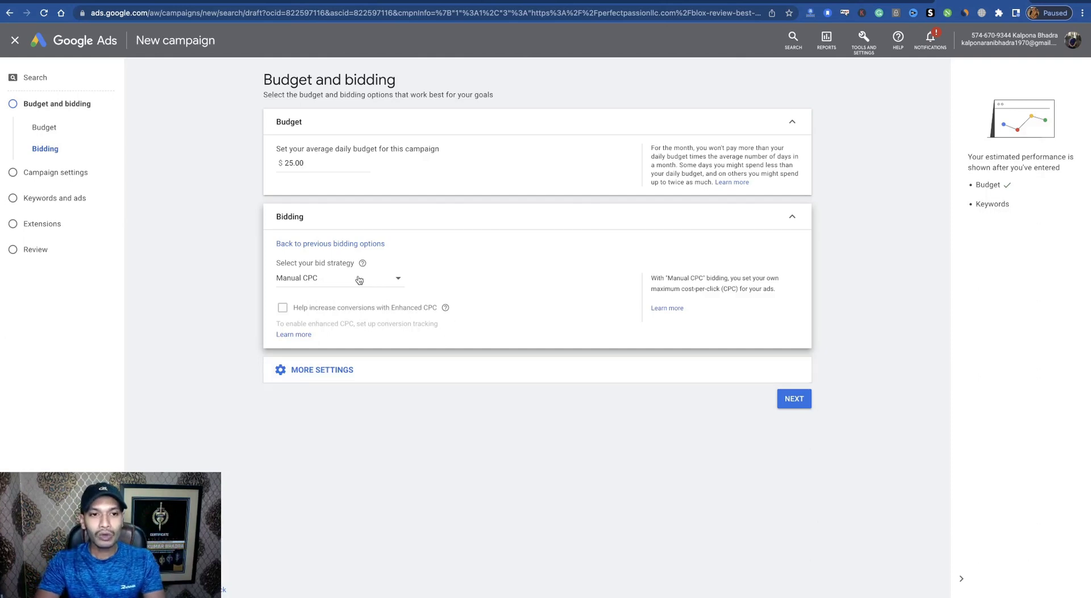
- Continue to the campaign settings and exclude both Google search partners and the Google Display Network
left_click(795, 400)
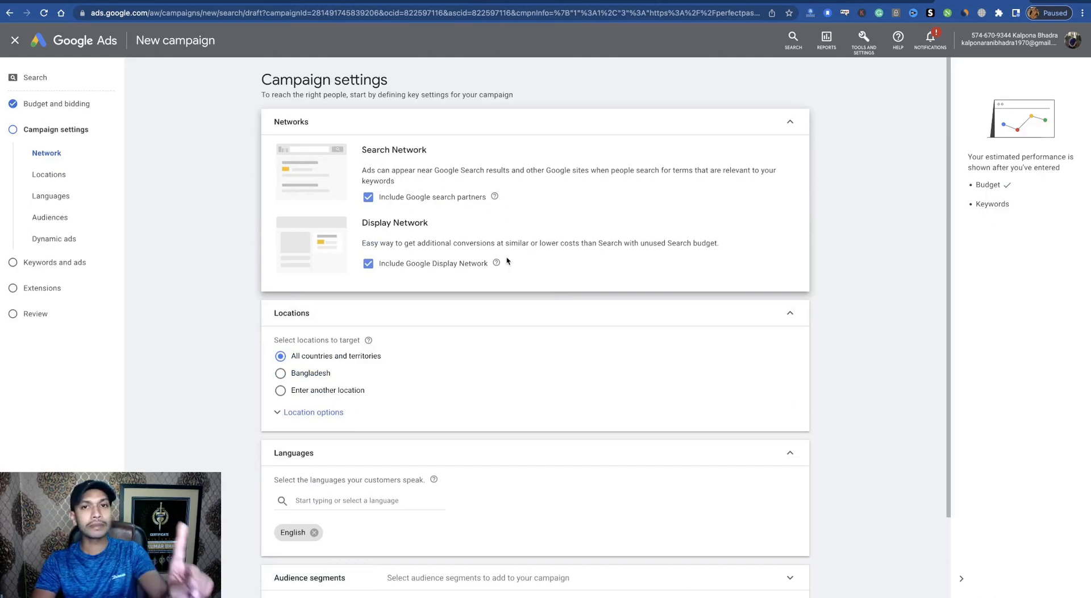
left_click(368, 198)
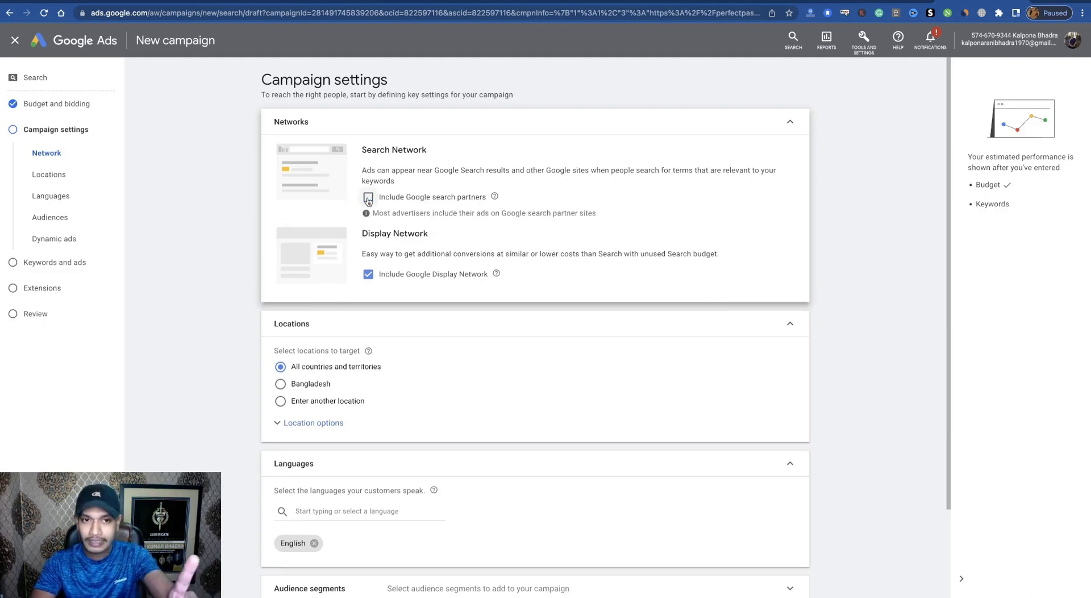
left_click(368, 272)
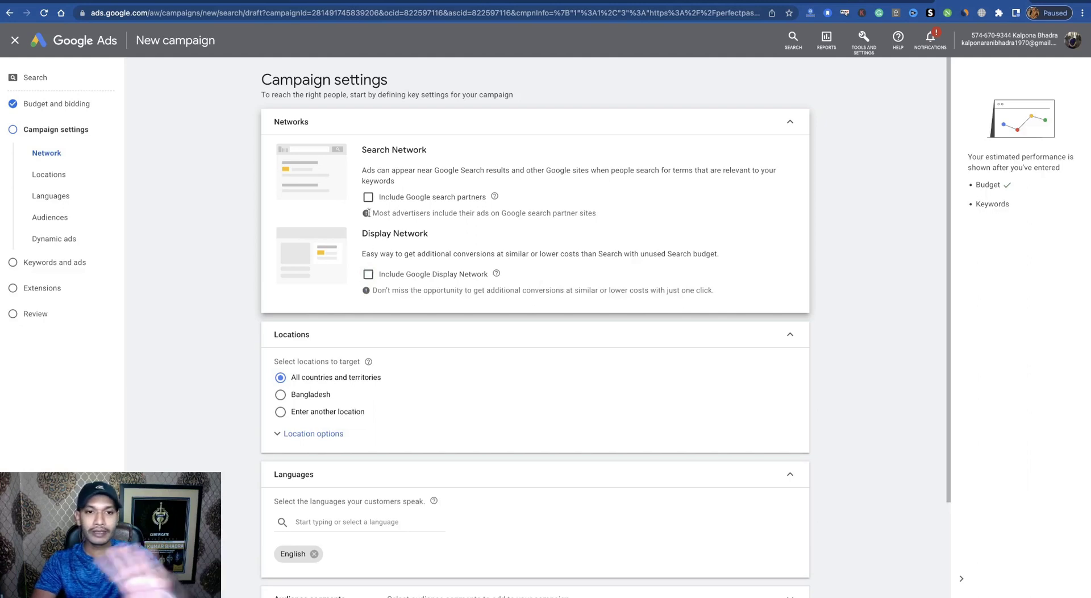
- Try targeting the United States as a custom location, remove it and reselect all countries and territories
scroll(618, 336, "down", 2)
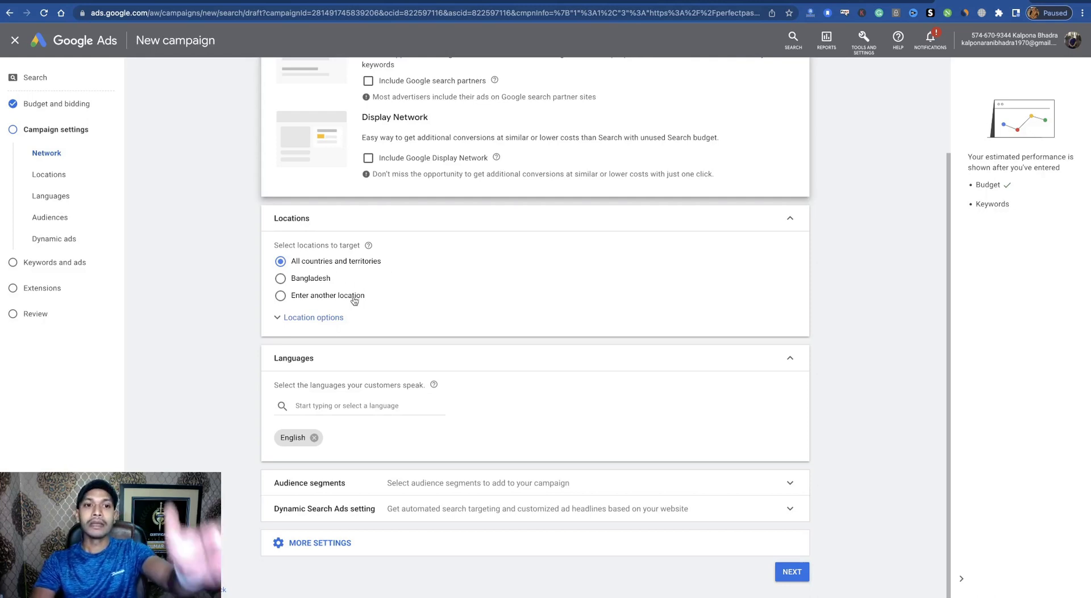
left_click(318, 301)
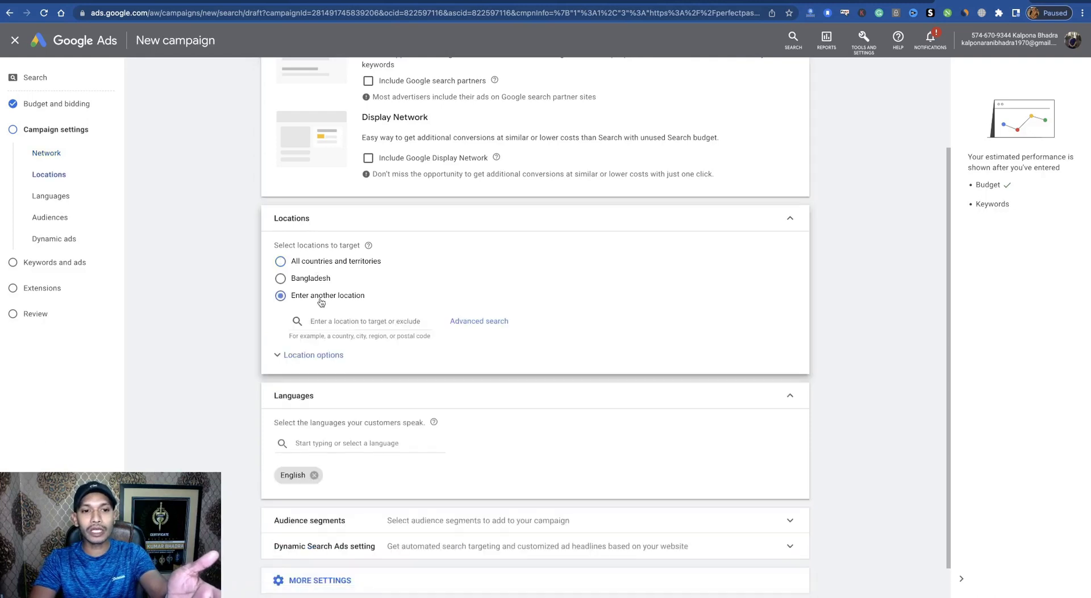
left_click(336, 321)
type("unitr")
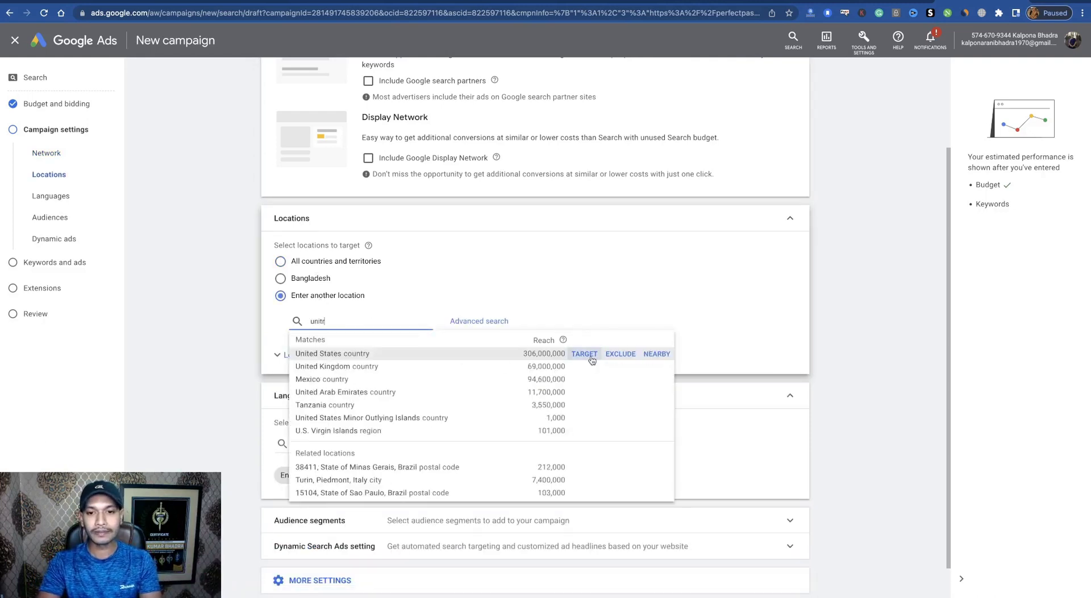
left_click(584, 353)
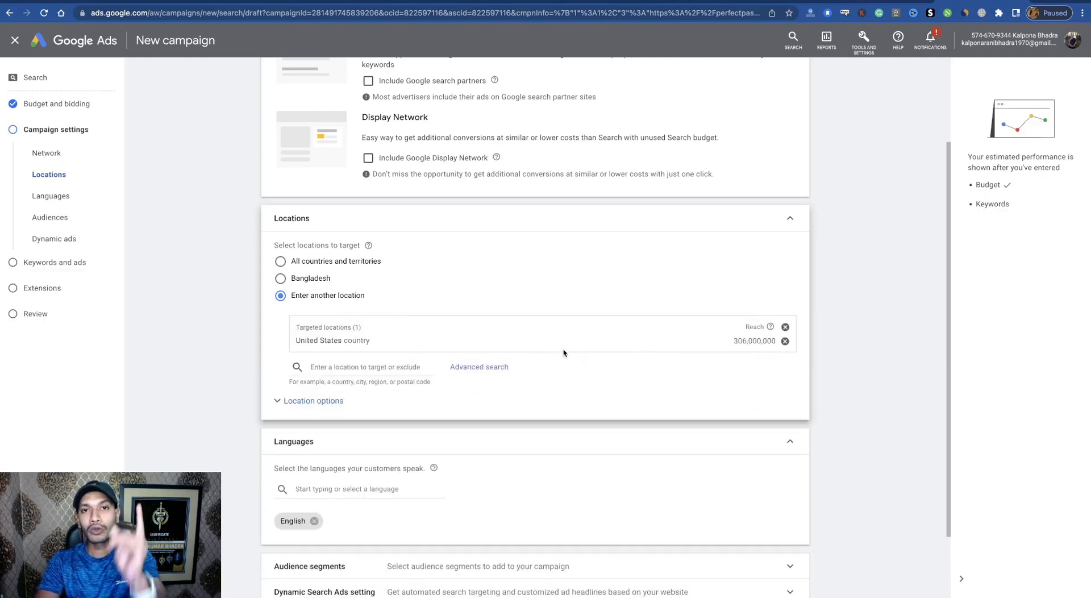
left_click(784, 342)
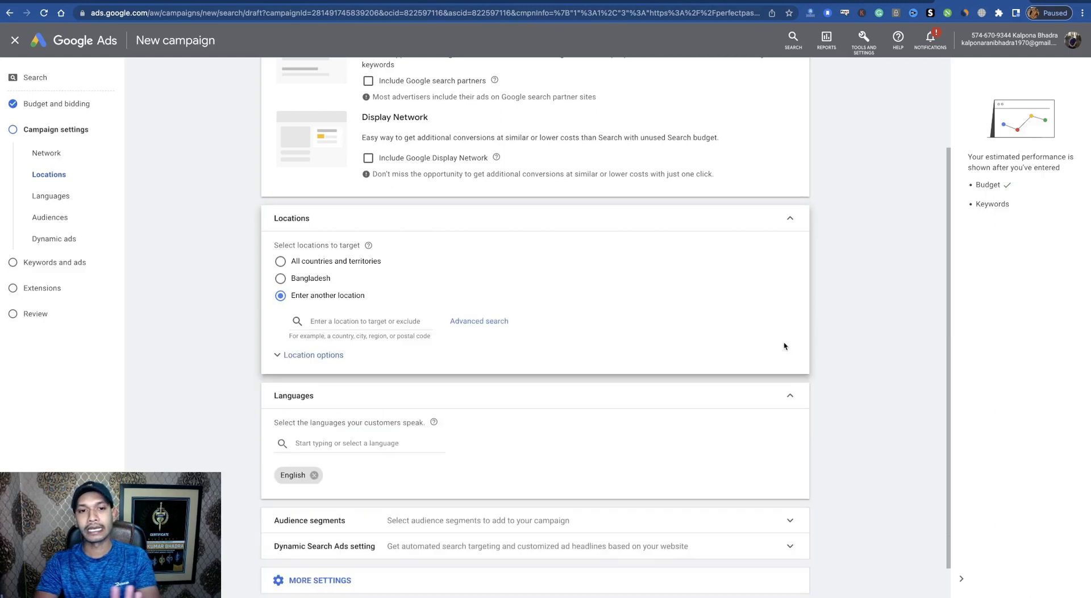
left_click(296, 263)
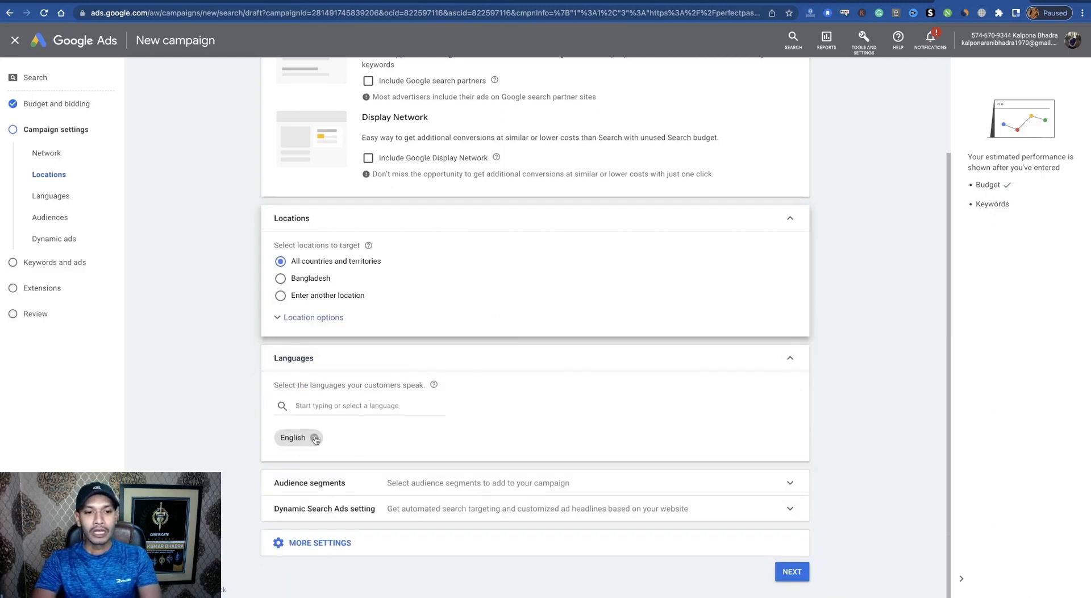
- Set the location target option to Presence: People in or regularly in your targeted locations, and continue to the keywords and ads settings
scroll(538, 385, "up", 3)
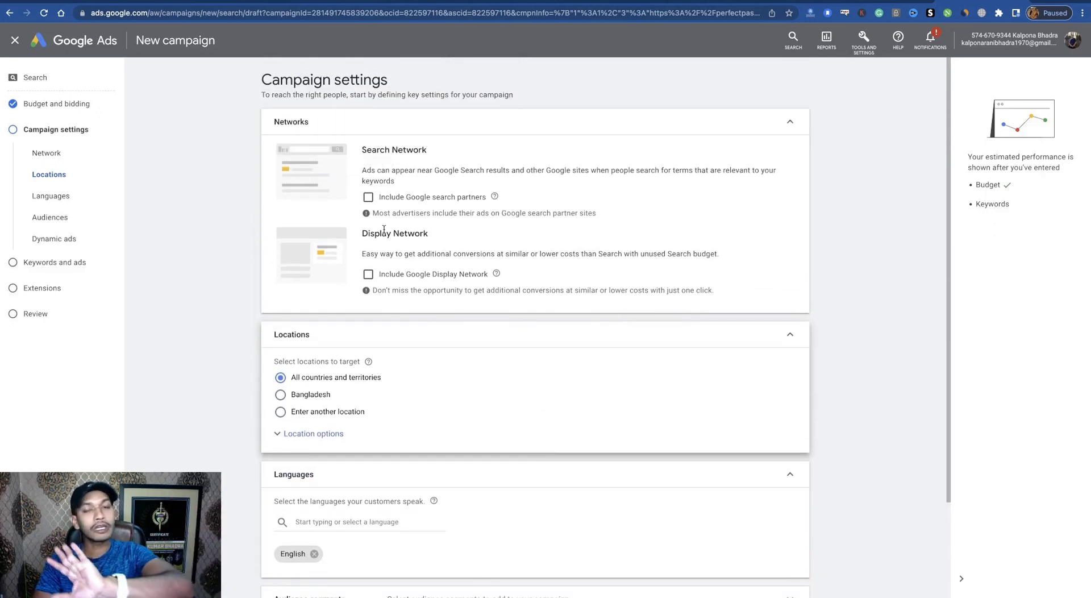
scroll(384, 229, "down", 3)
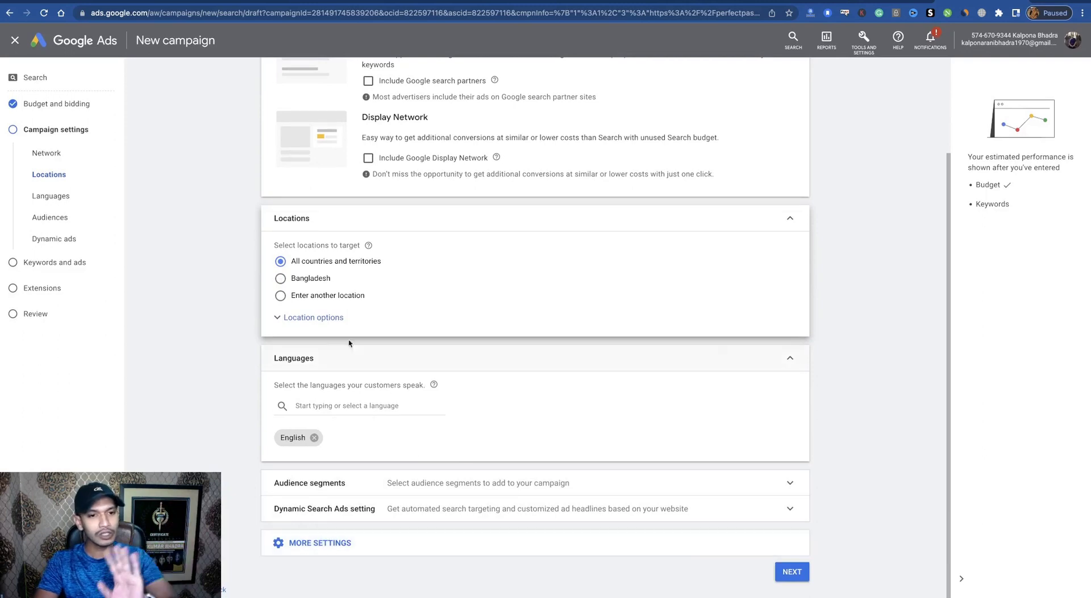
left_click(306, 323)
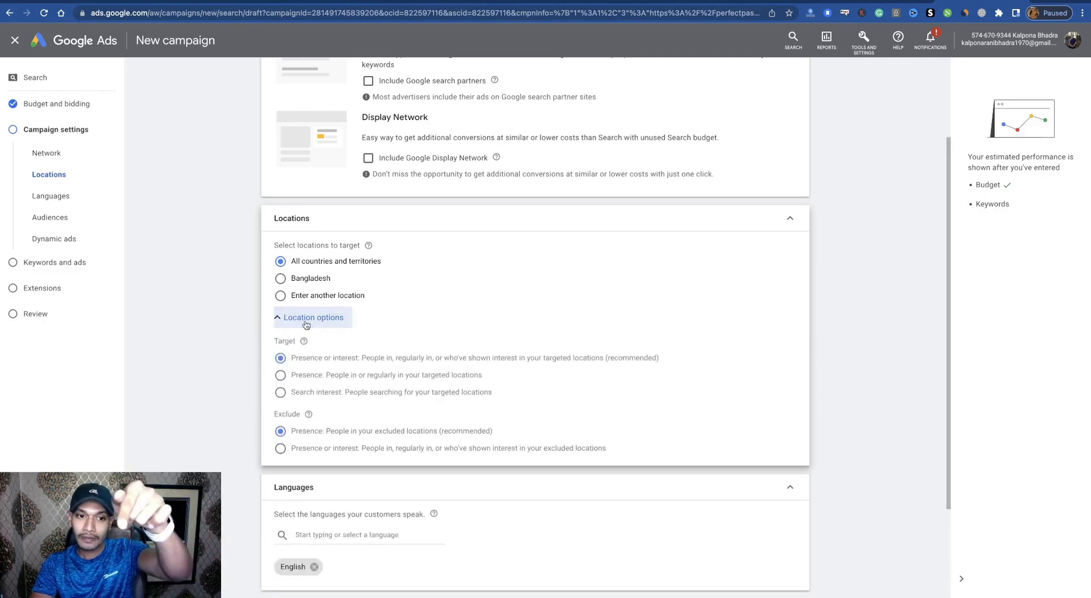
left_click(298, 377)
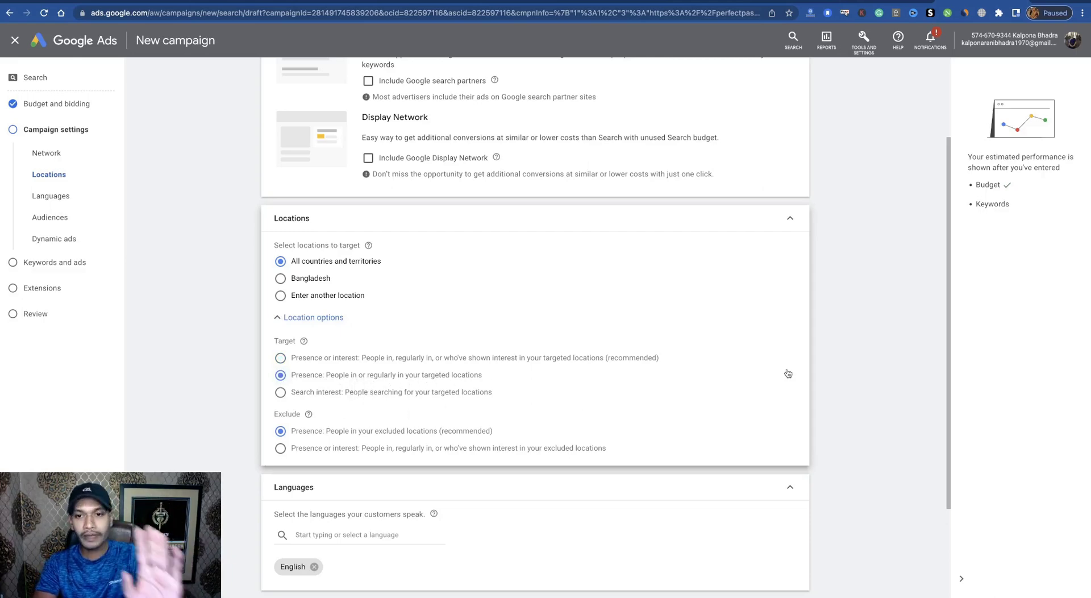
scroll(861, 368, "down", 2)
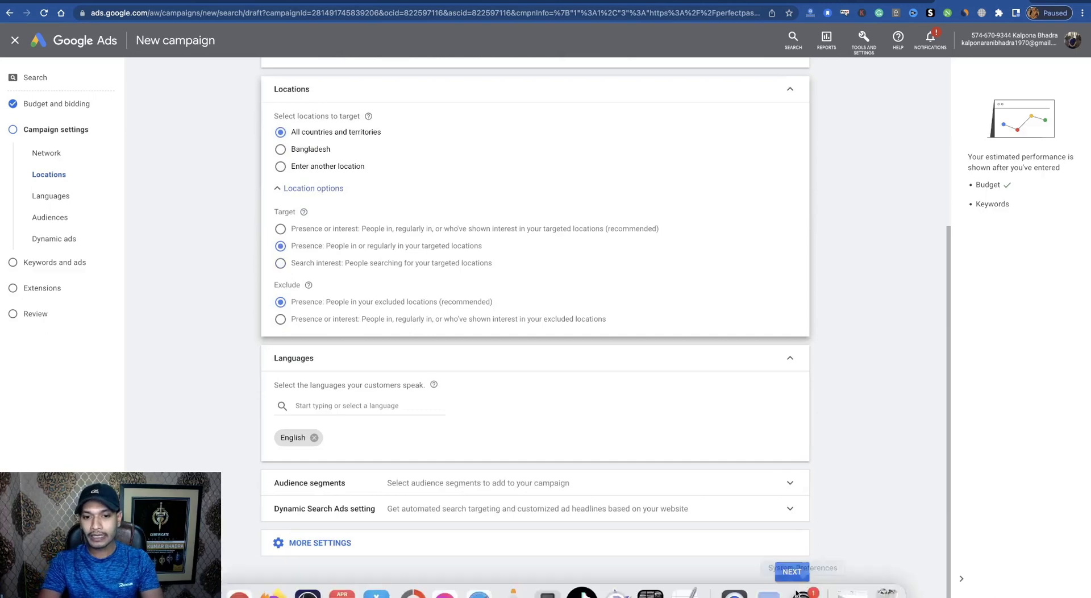
left_click(788, 570)
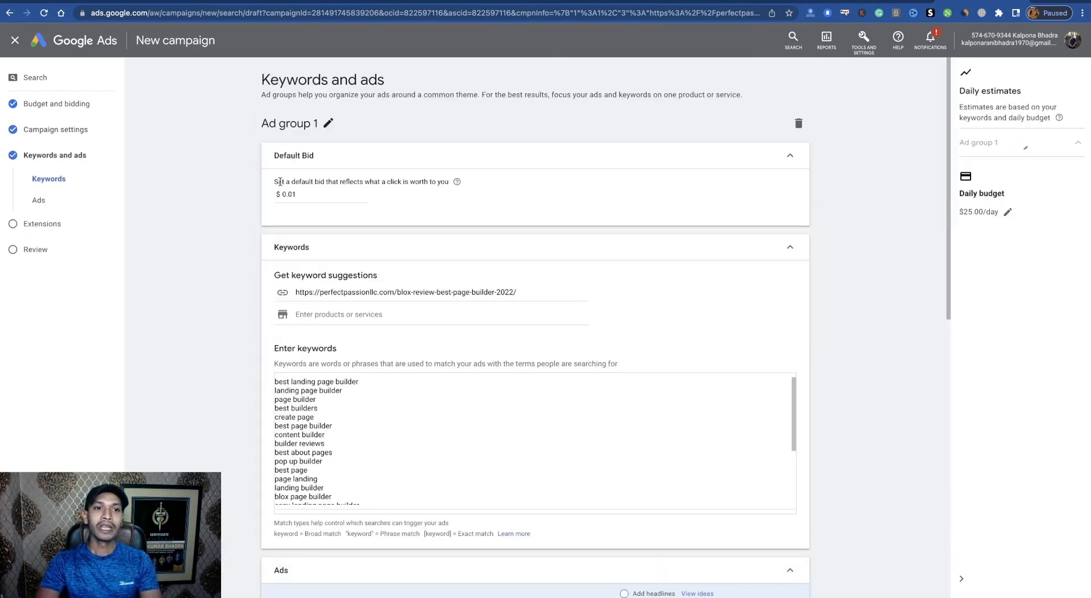
- Set the default bid of Ad group 1 to $0.60
left_click(291, 194)
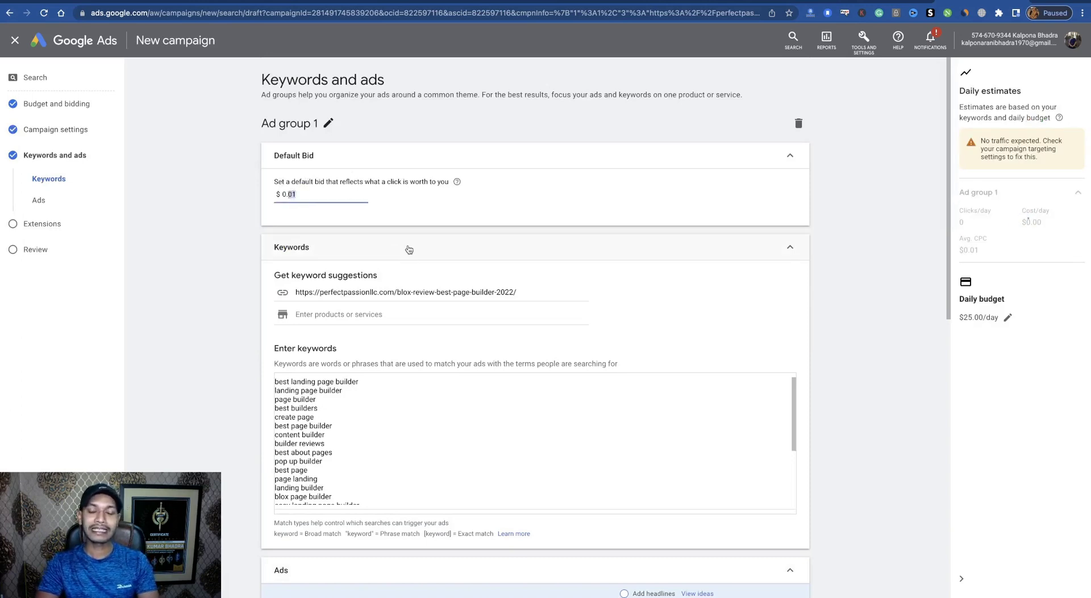
type("55")
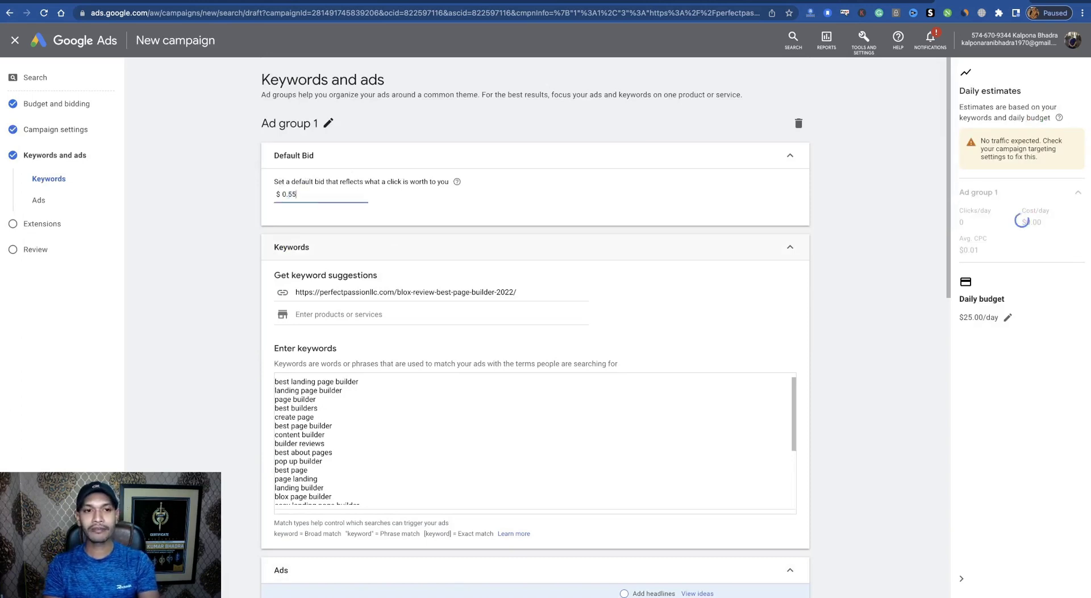
key("BackSpace")
type("60")
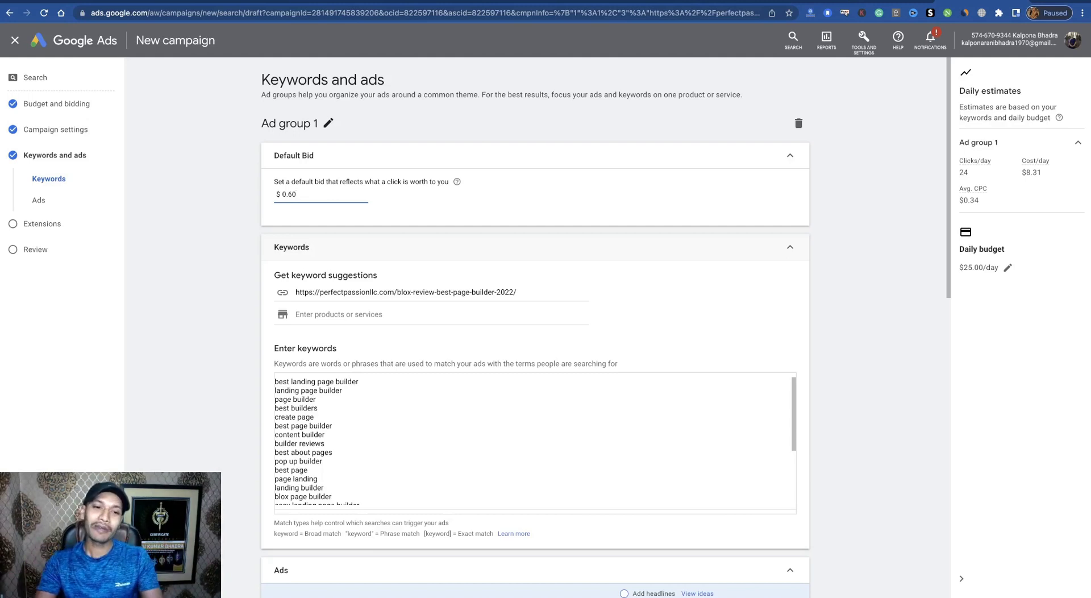
- Examine the suggested keyword list and the notation for broad, phrase and exact match types
scroll(398, 444, "down", 5)
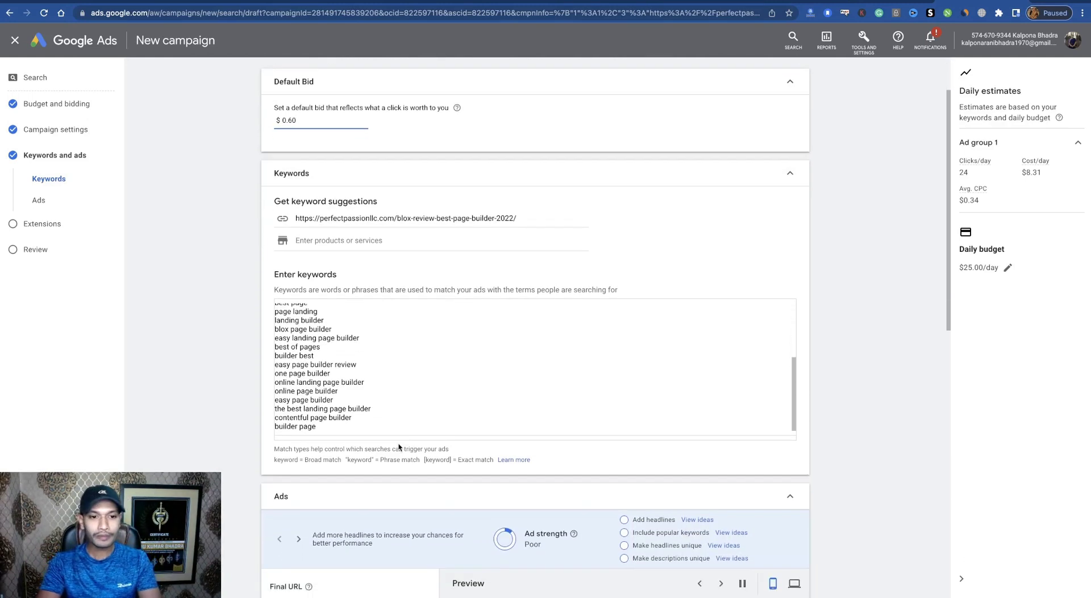
scroll(410, 415, "up", 5)
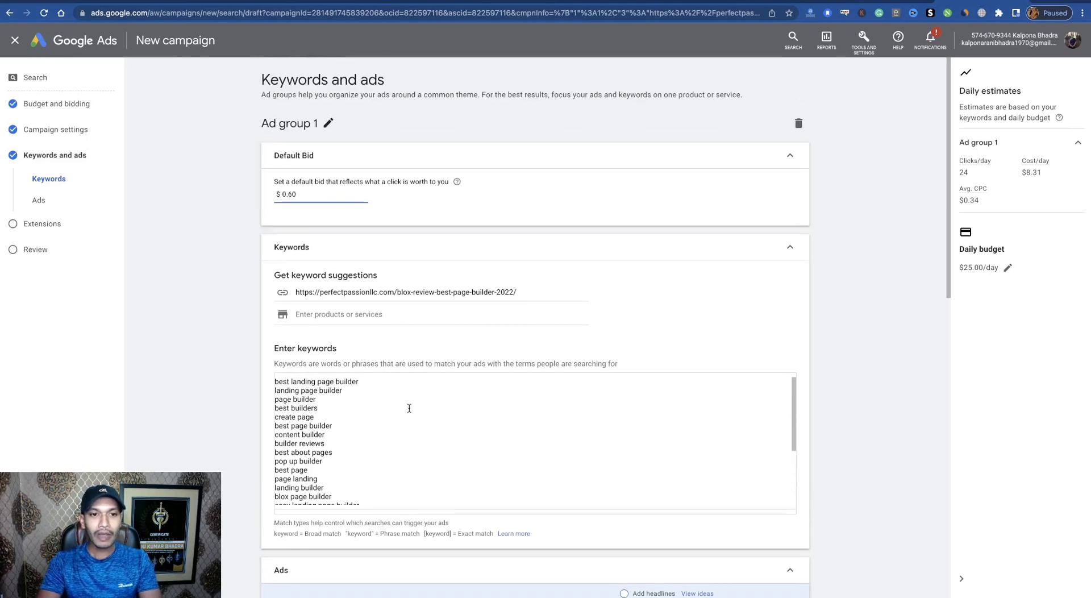
scroll(452, 344, "down", 5)
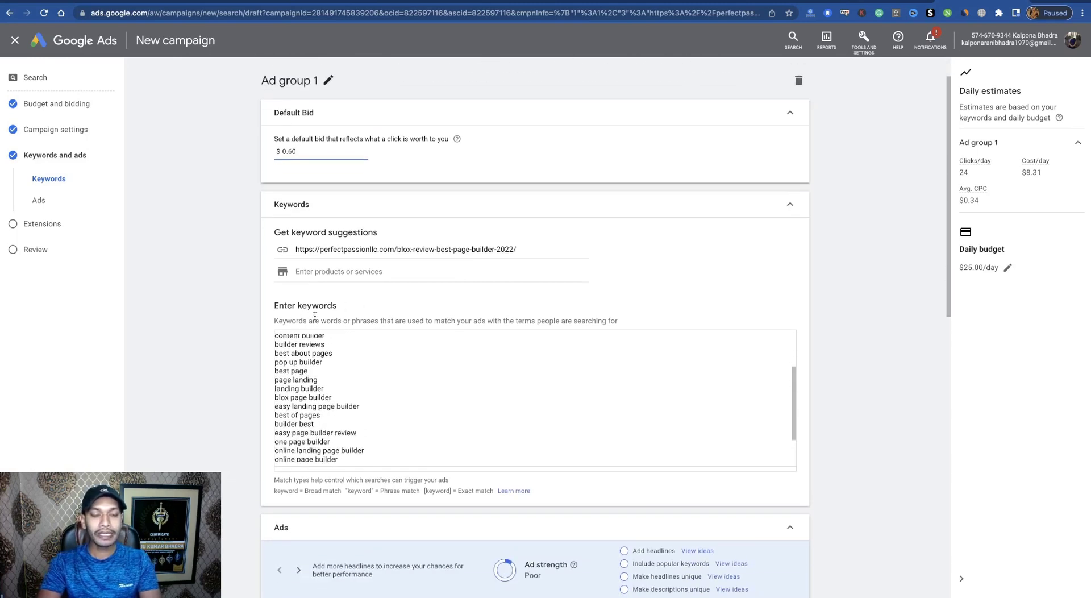
scroll(718, 310, "down", 10)
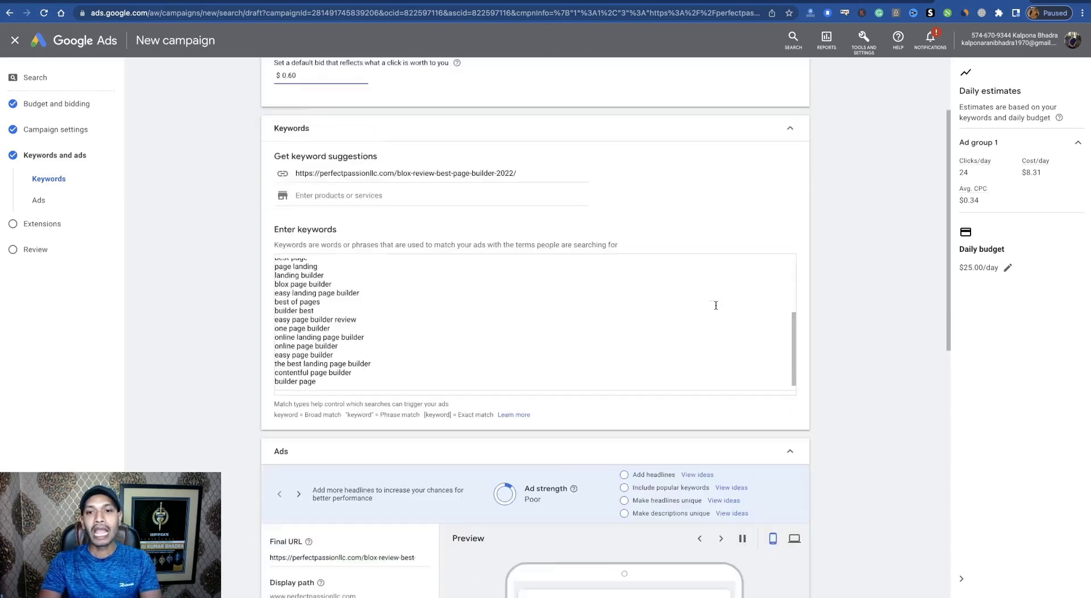
scroll(628, 312, "up", 5)
scroll(423, 202, "down", 3)
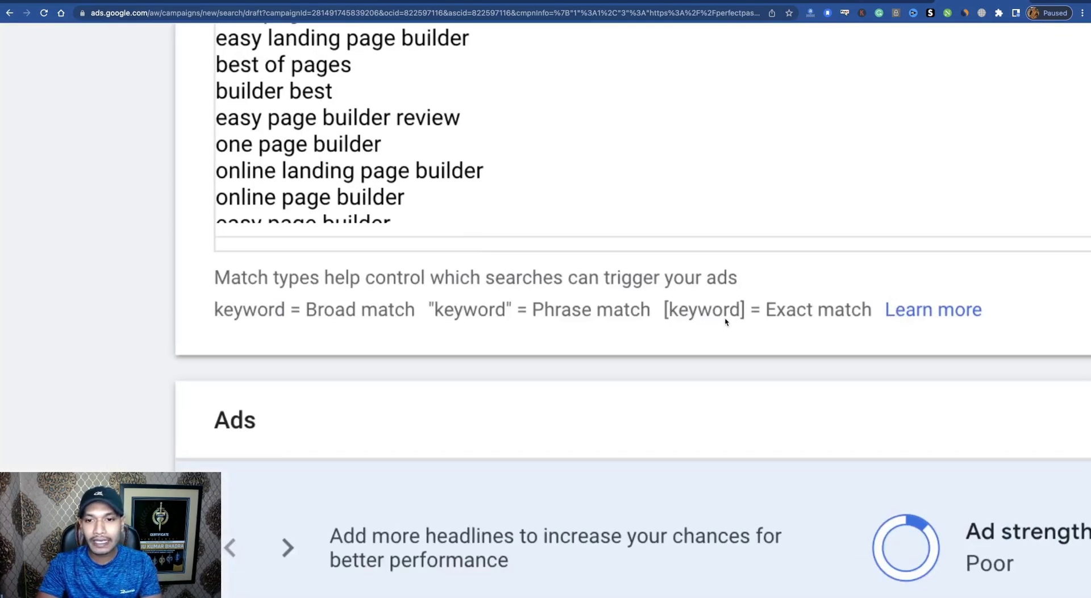
left_click_drag(873, 311, 666, 308)
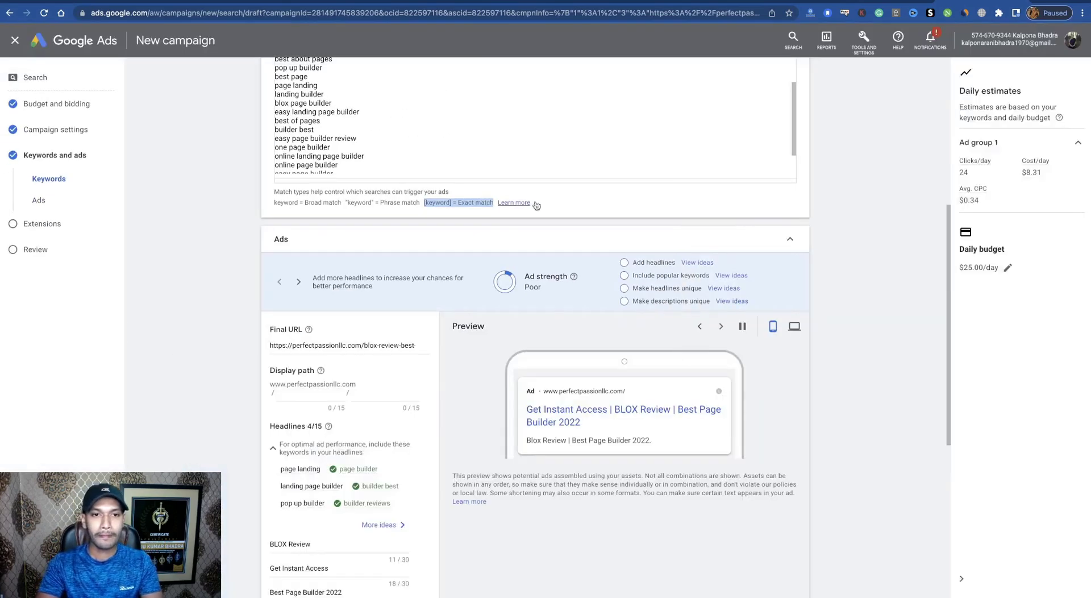
- Delete all suggested keywords from the ad group's keyword list and take the browser window out of full screen
scroll(386, 270, "up", 3)
left_click(359, 253)
key("super+a")
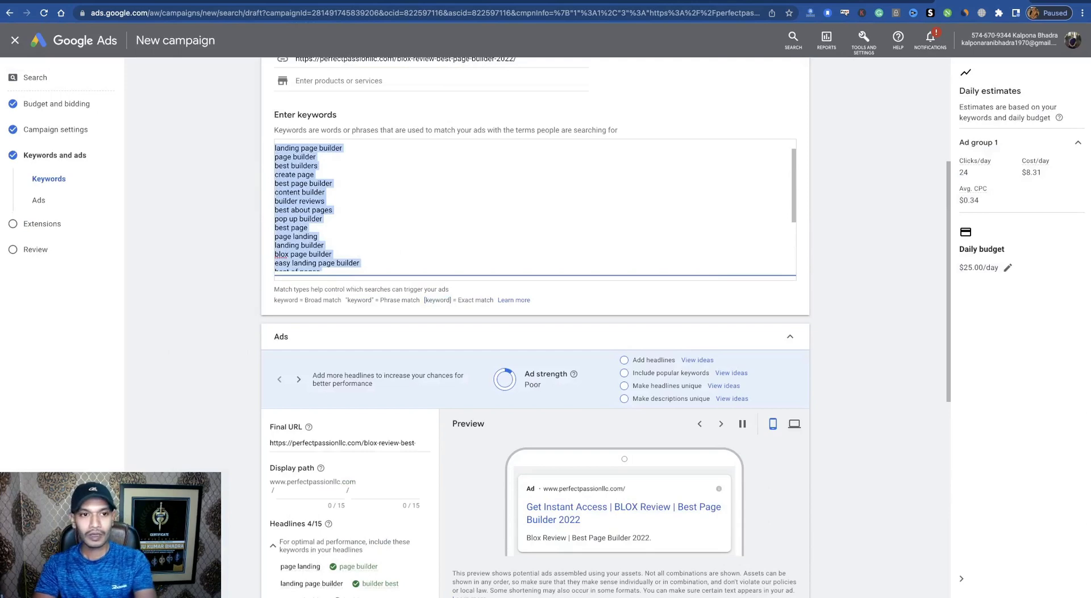
key("BackSpace")
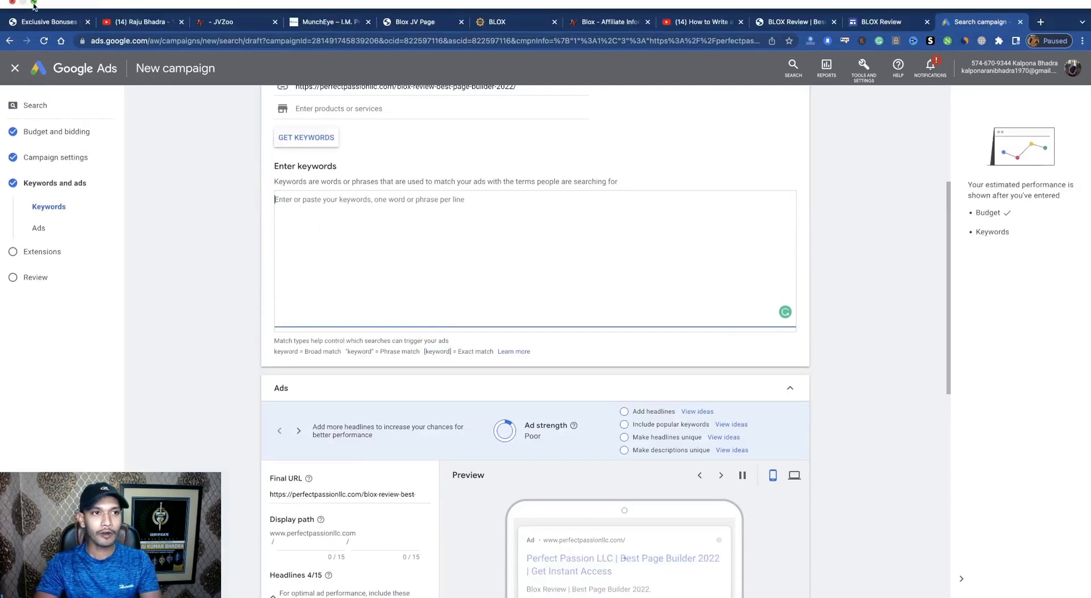
left_click(34, 4)
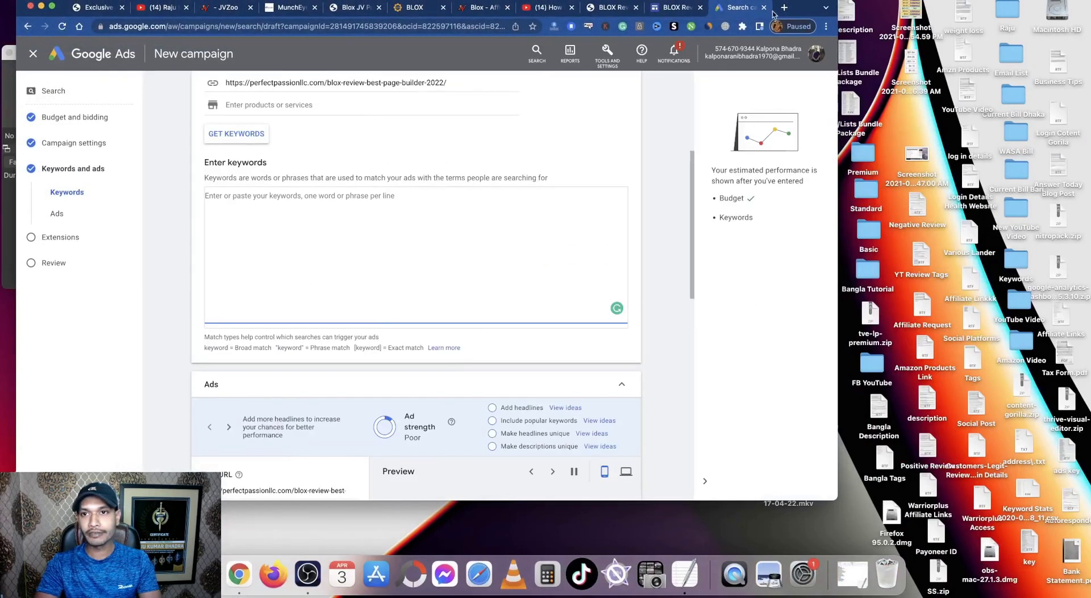
- Copy the prepared Blox keyword list from the open text document, paste it into the ad group's keywords, and return the browser to full screen
left_click(853, 574)
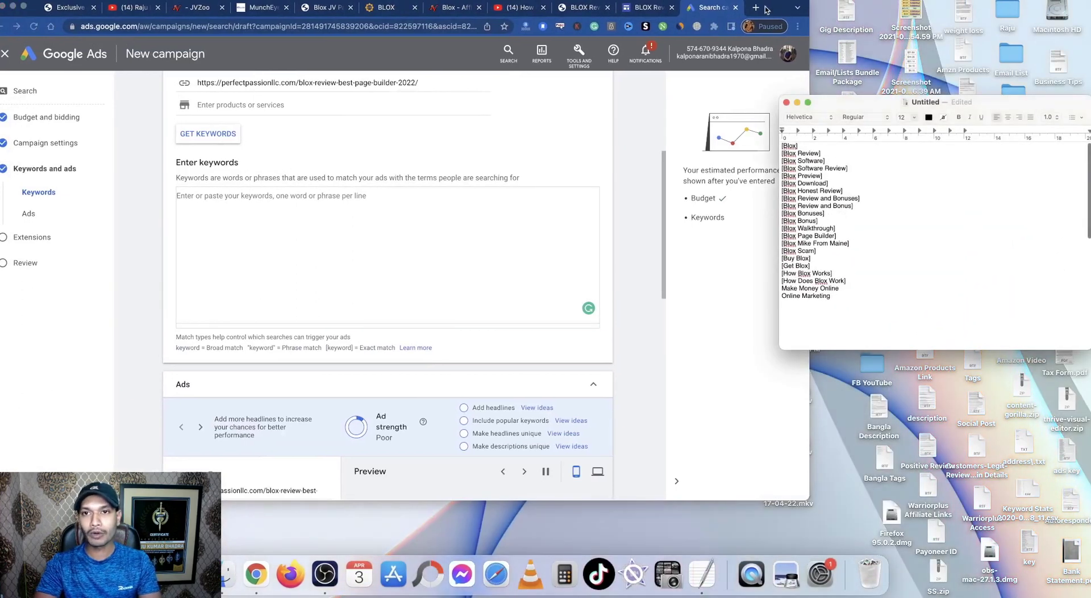
left_click(908, 152)
left_click_drag(832, 297, 757, 140)
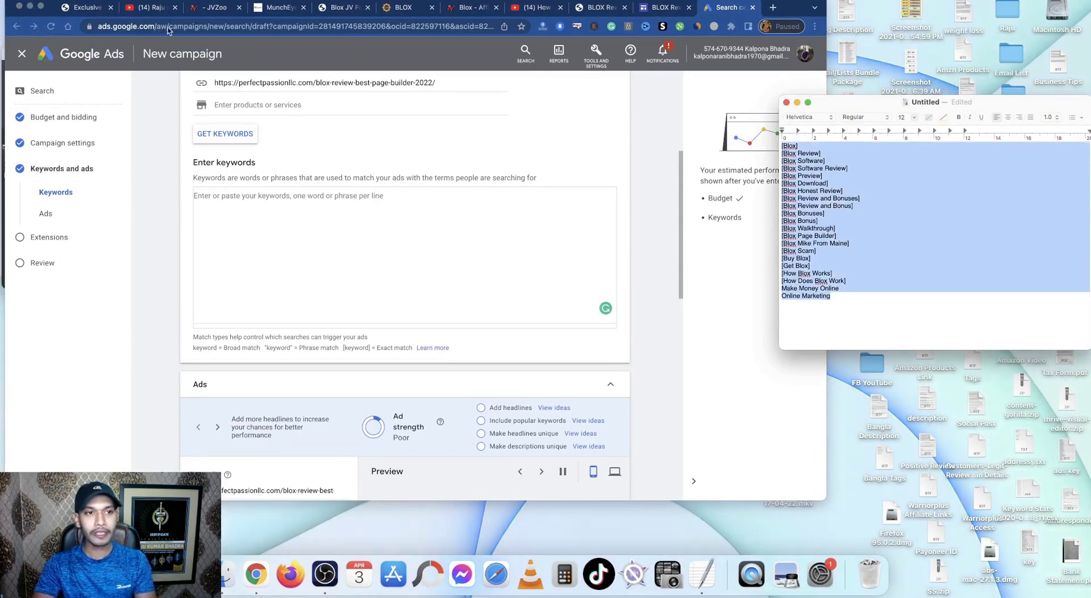
left_click(224, 210)
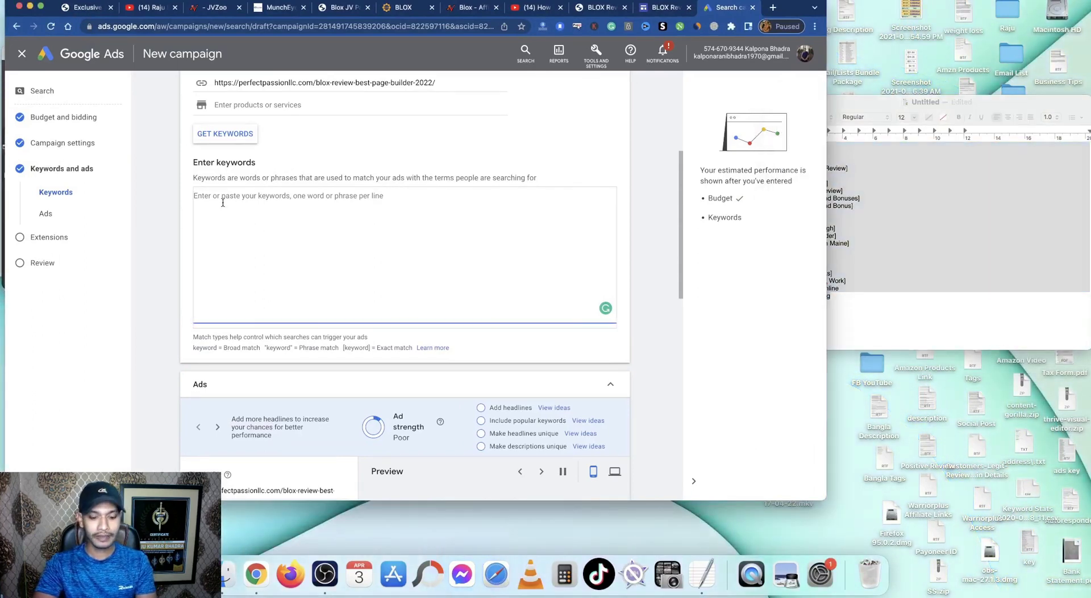
key("super+v")
left_click(39, 7)
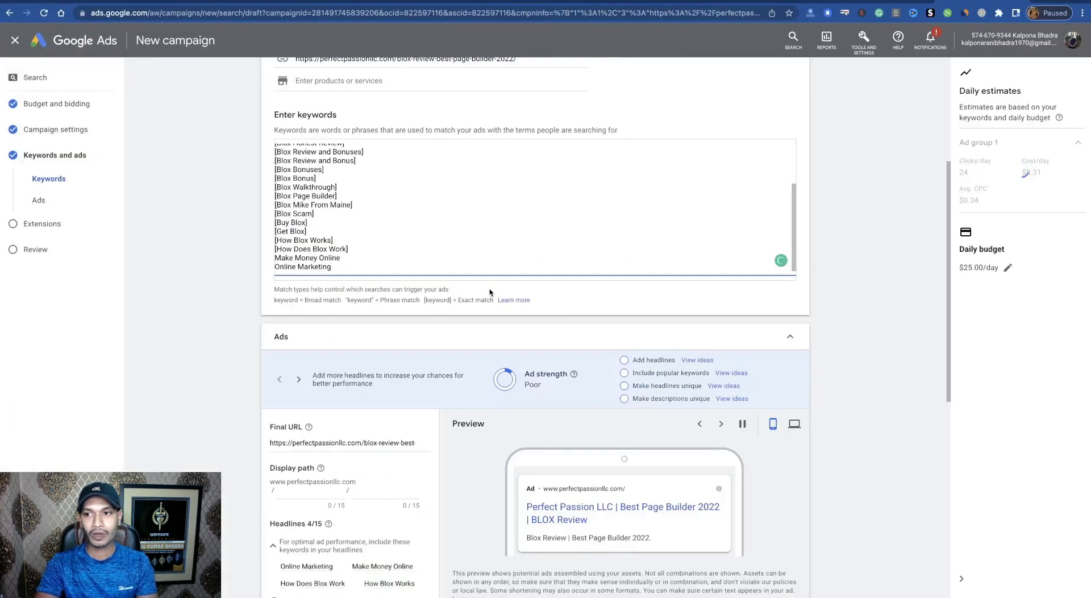
- Remove the broad match keywords Online Marketing and Make Money Online from the end of the keyword list
scroll(402, 227, "up", 10)
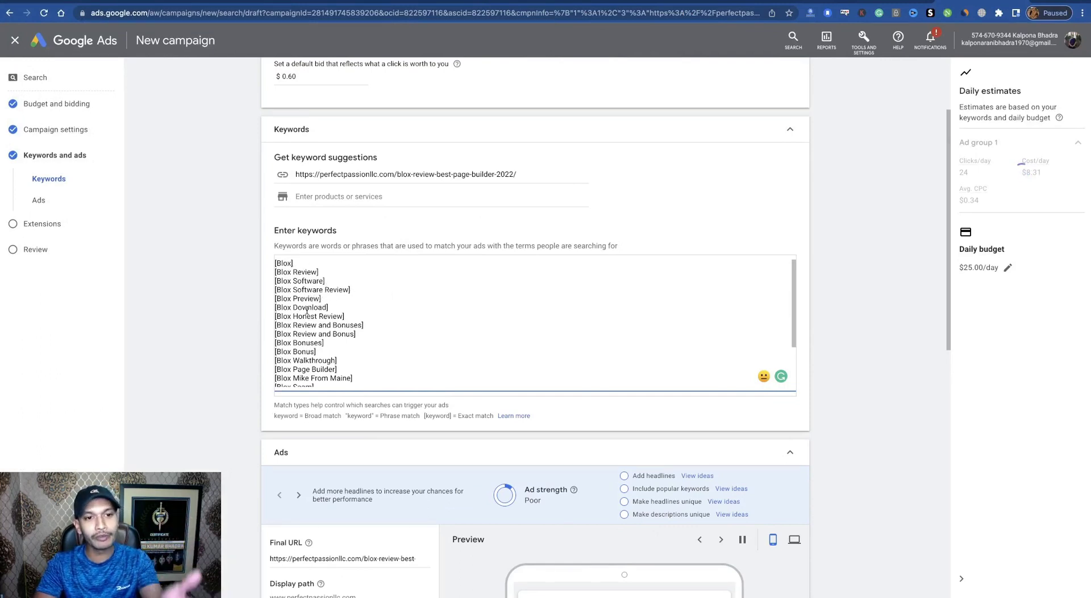
scroll(352, 327, "down", 2)
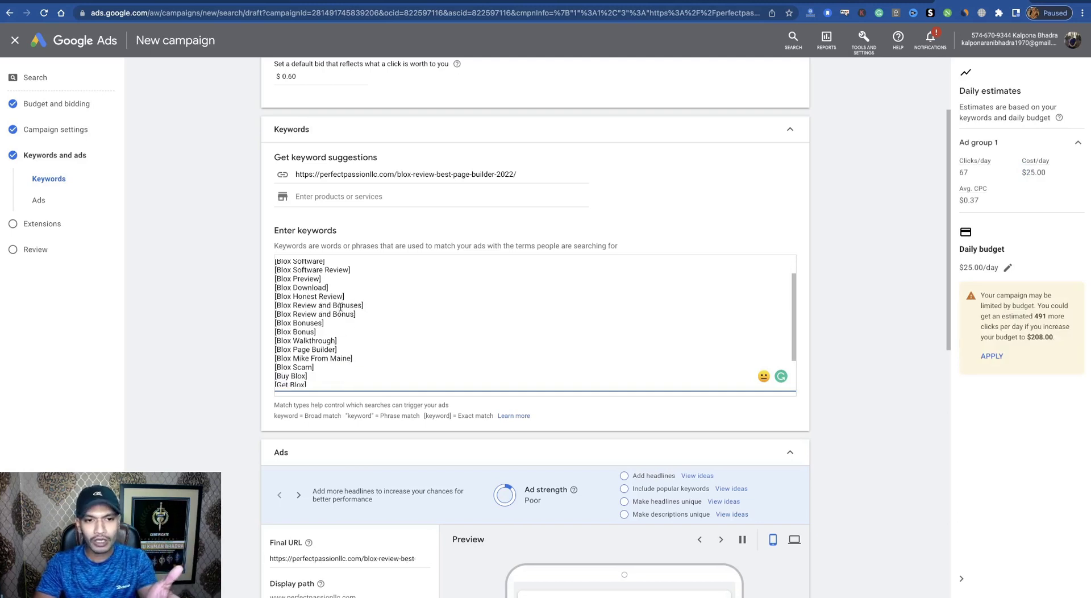
scroll(349, 326, "down", 4)
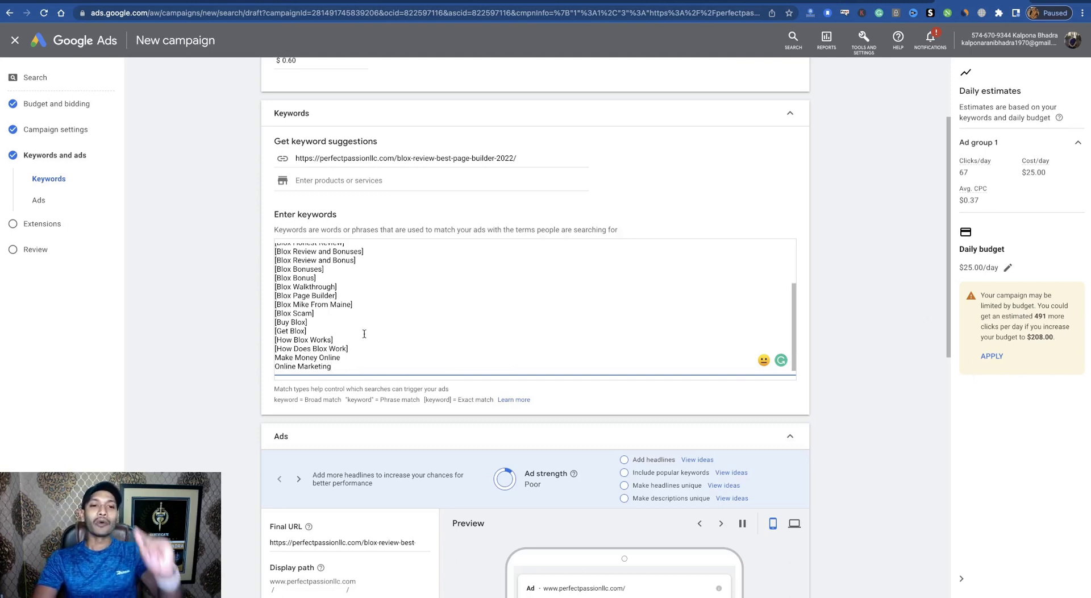
left_click_drag(331, 369, 281, 369)
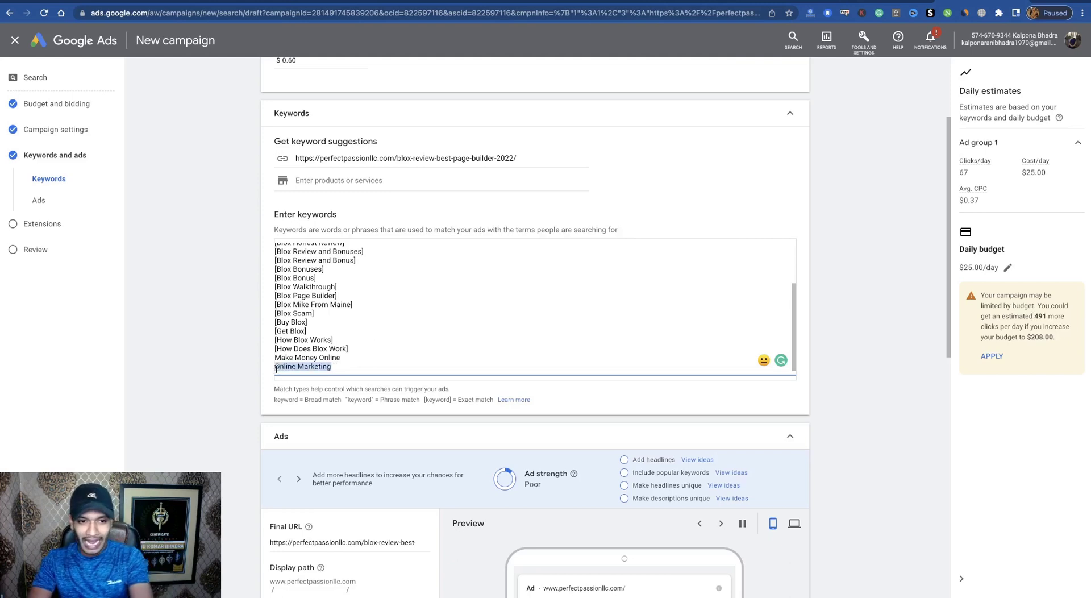
key("BackSpace")
key("BackSpace")
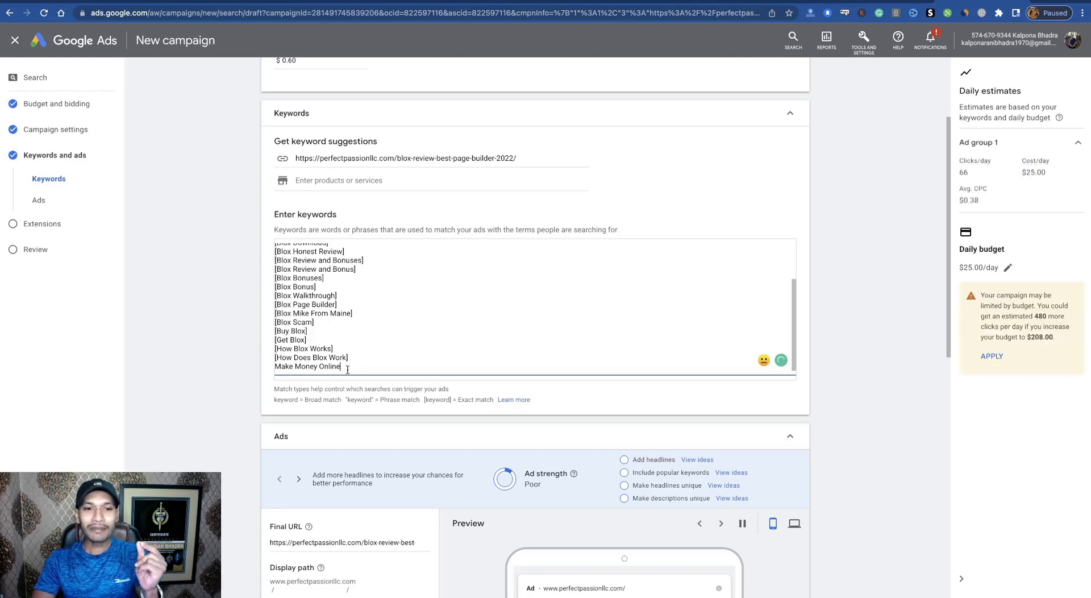
left_click_drag(348, 367, 277, 368)
key("BackSpace")
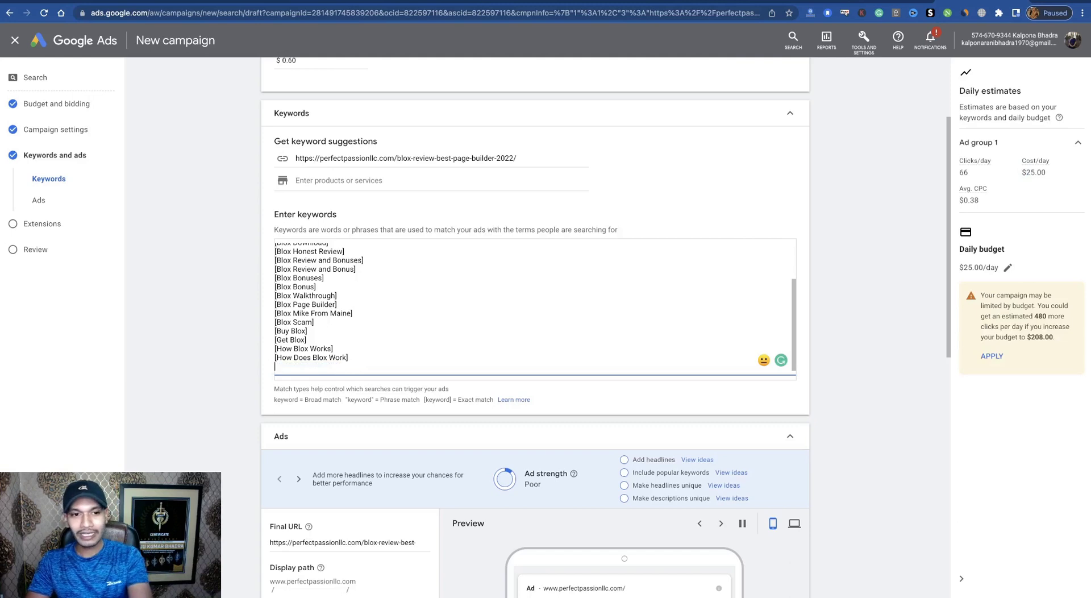
key("BackSpace")
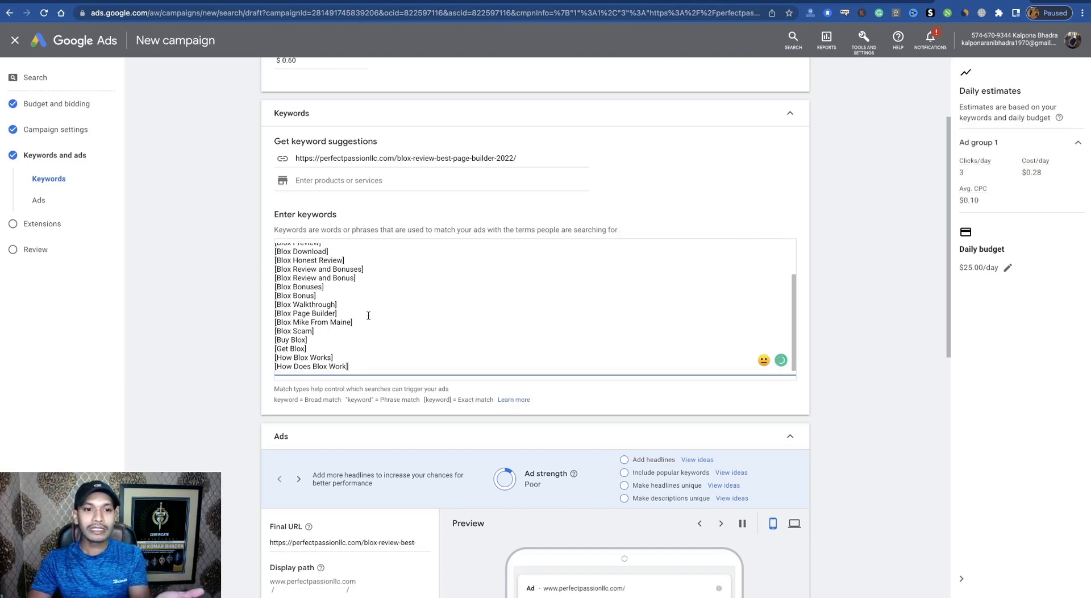
- Copy the BLOX review page's address from its browser tab and paste it as the ad's final URL
scroll(369, 316, "up", 5)
scroll(486, 318, "down", 8)
scroll(486, 321, "down", 1)
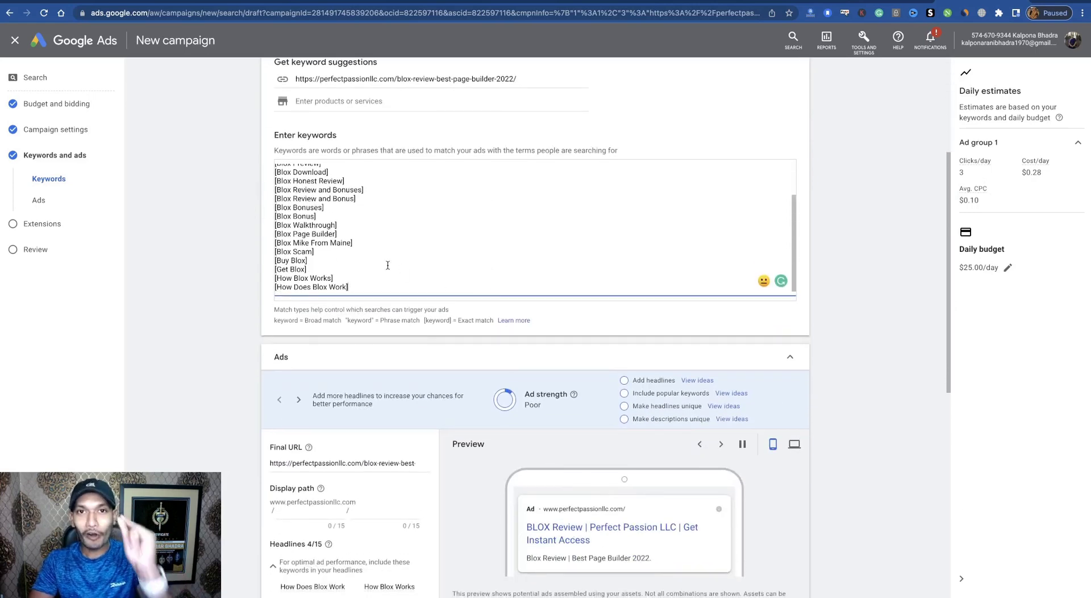
scroll(387, 265, "down", 3)
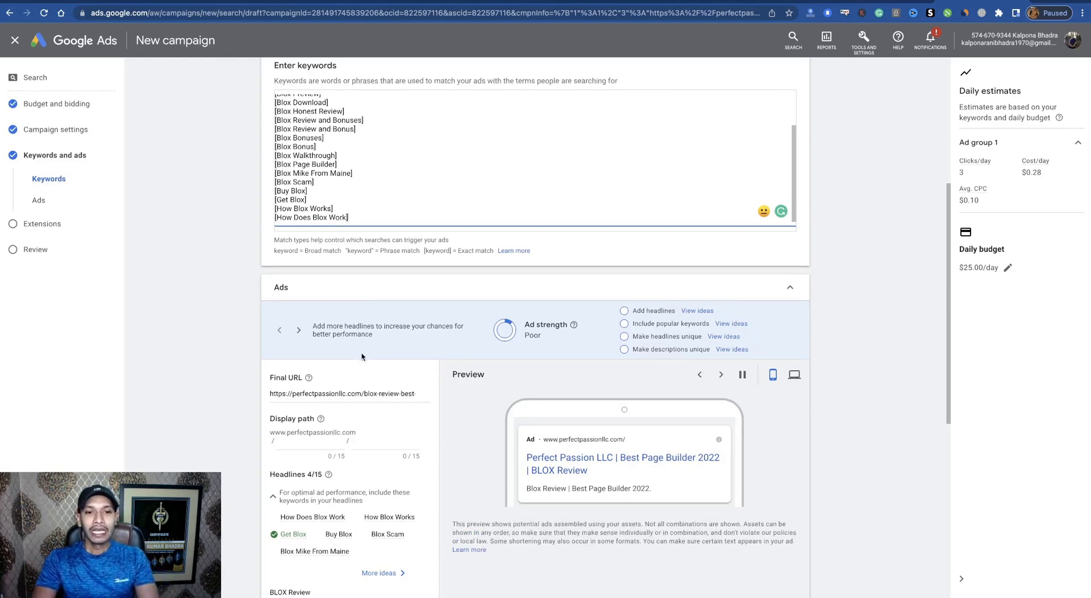
scroll(398, 353, "down", 5)
scroll(445, 341, "up", 3)
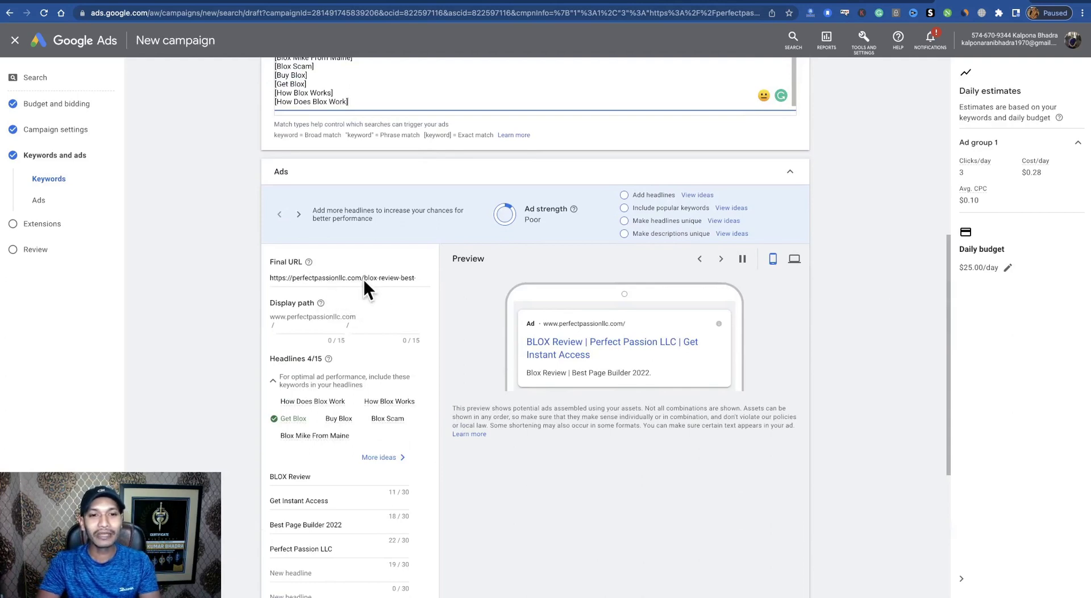
left_click(363, 279)
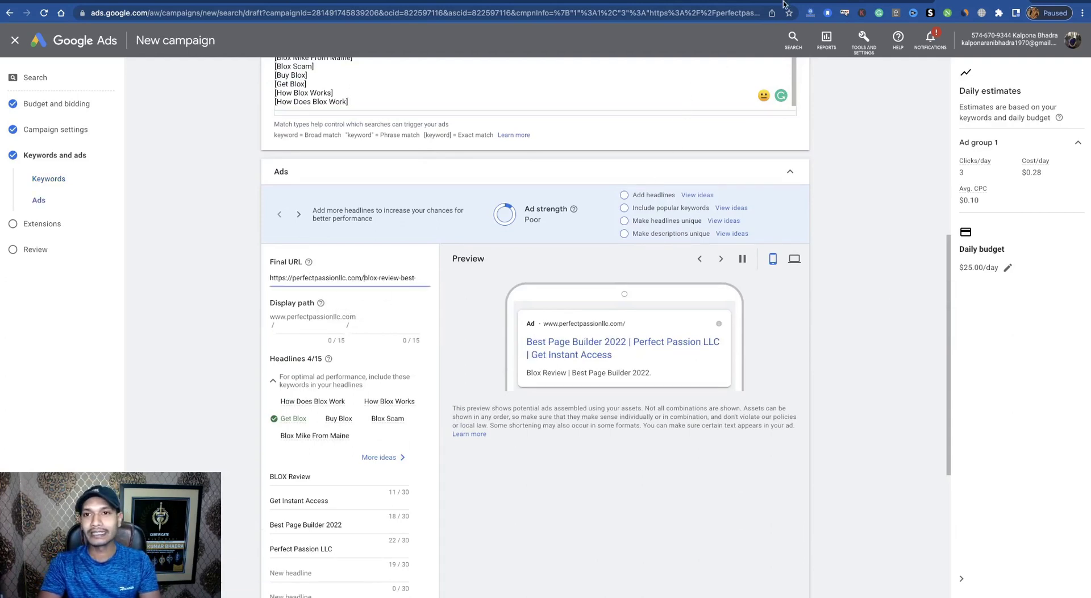
key("ctrl+Tab")
left_click(267, 13)
right_click(263, 14)
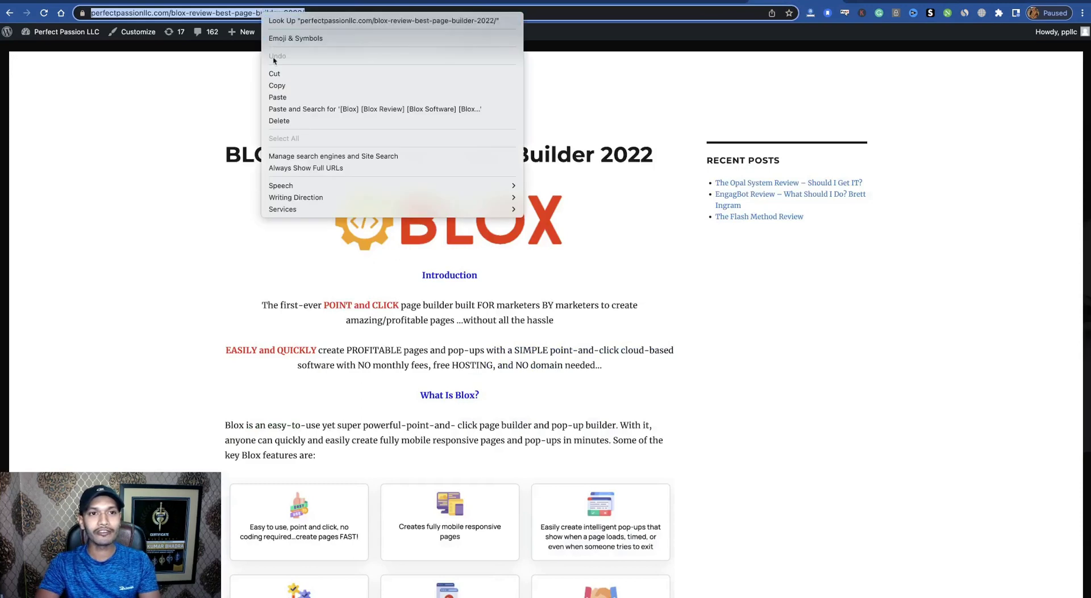
left_click(277, 85)
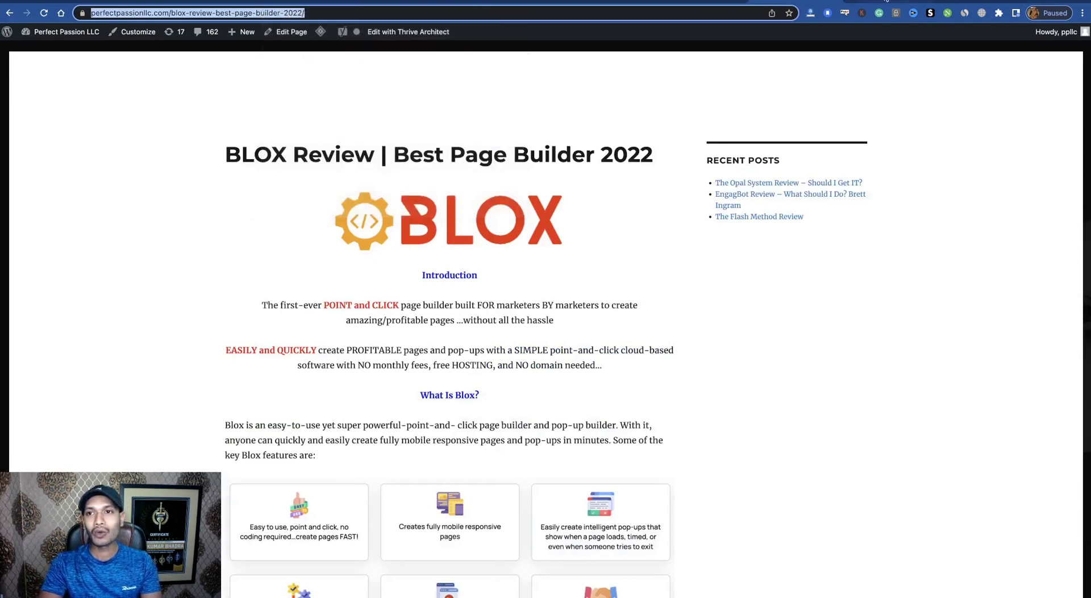
key("ctrl+shift+Tab")
double_click(338, 278)
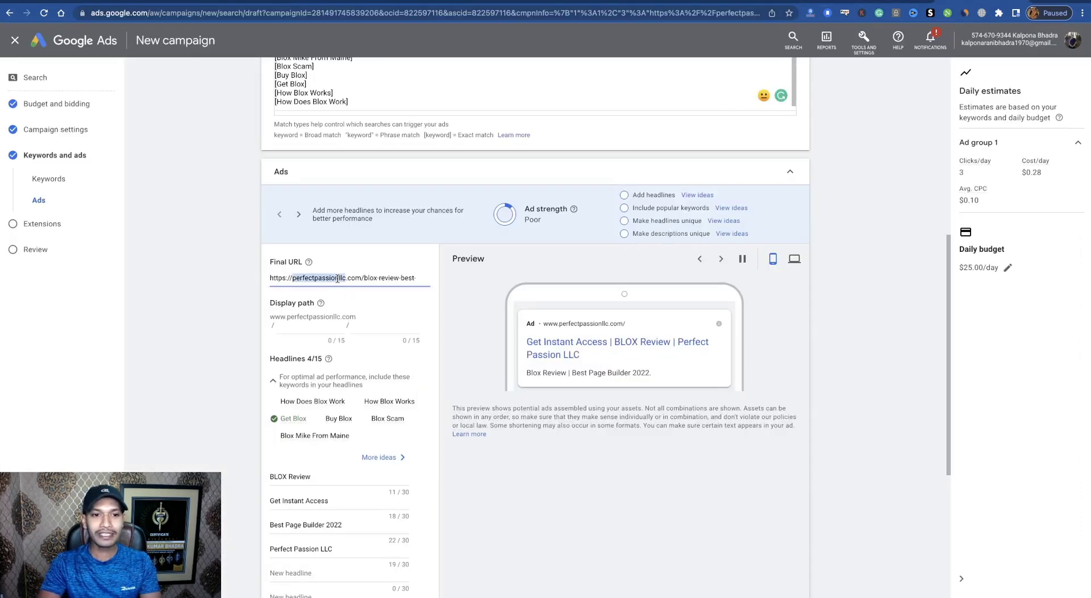
key("ctrl+a")
key("ctrl+v")
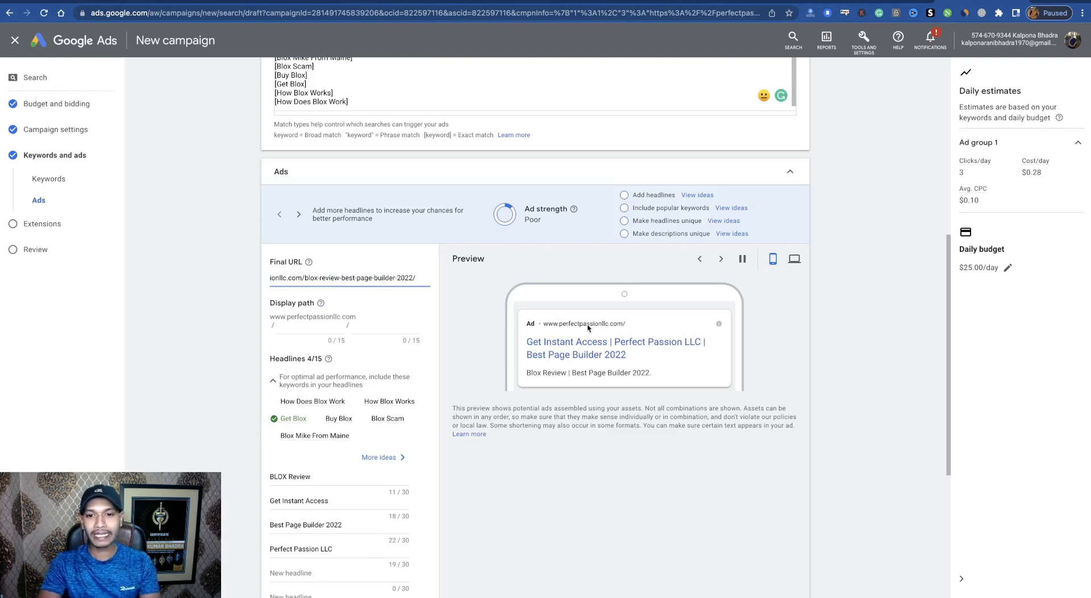
- Set the first display path field of the ad to blox-review
left_click(319, 331)
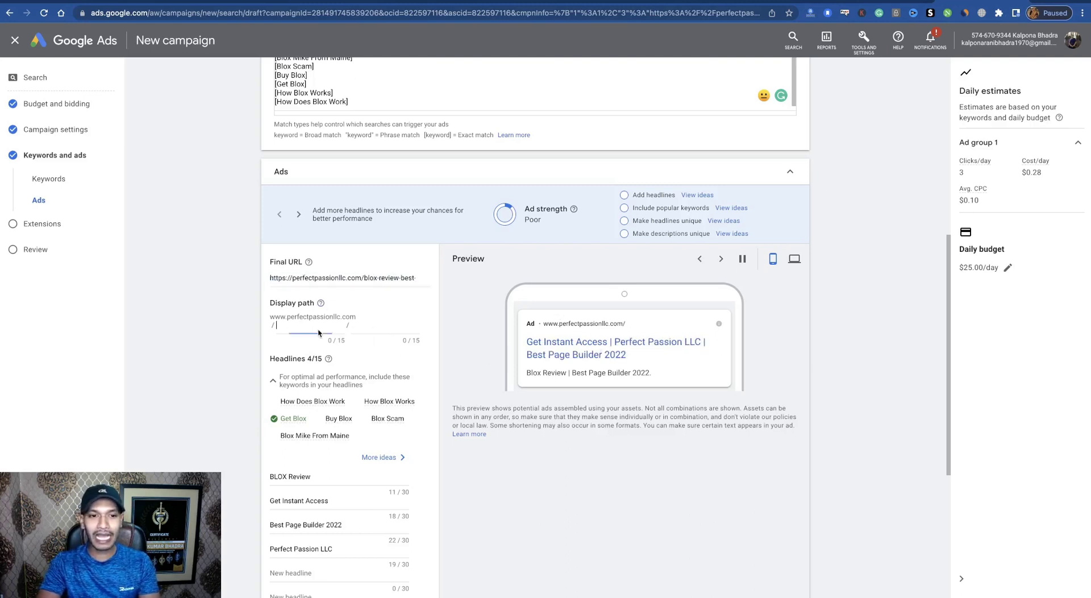
type("blox-")
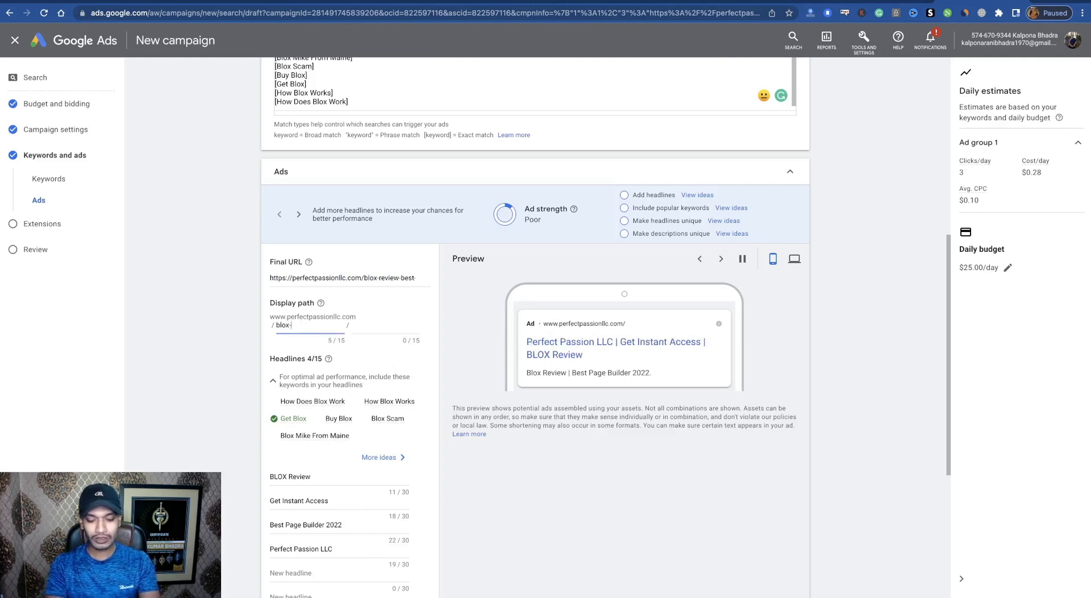
type("revi")
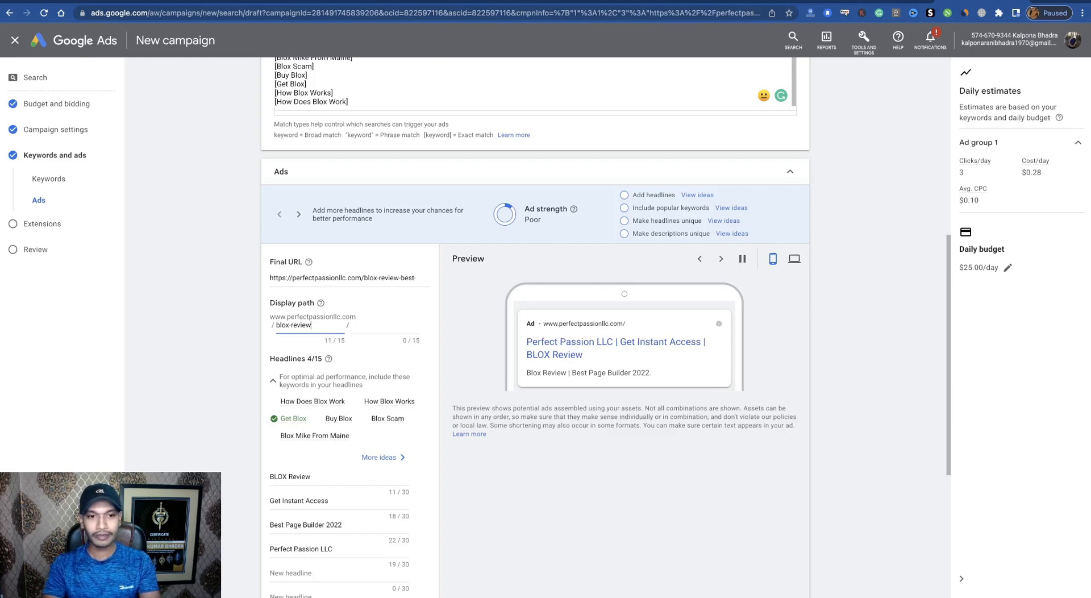
type("ew")
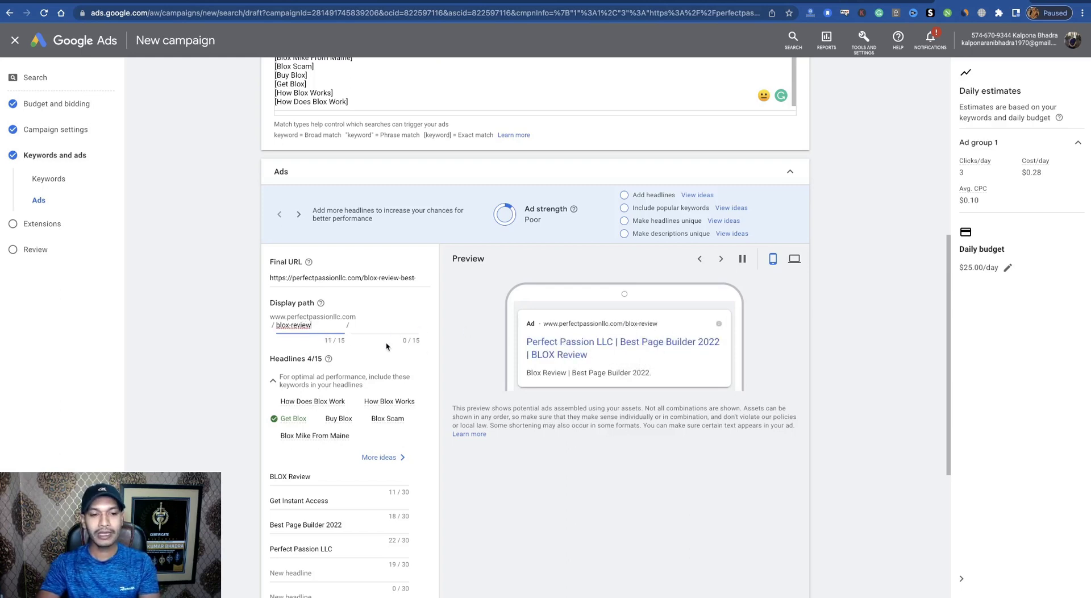
- Clear the suggested headlines Get Instant Access, Best Page Builder 2022 and Perfect Passion LLC from the ad
scroll(386, 346, "down", 1)
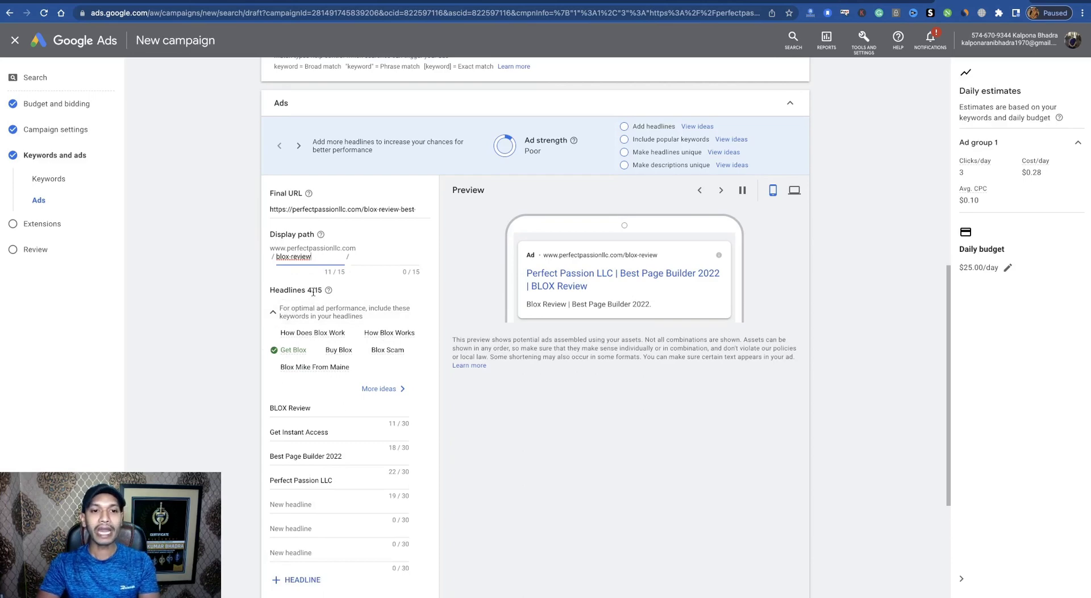
mouse_move(329, 292)
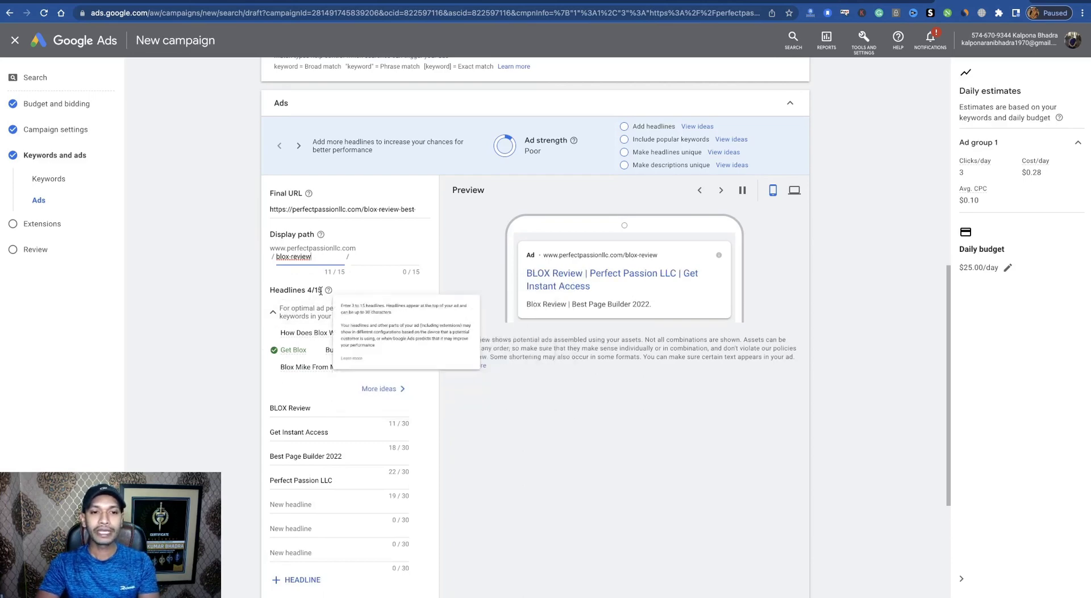
scroll(331, 338, "down", 1)
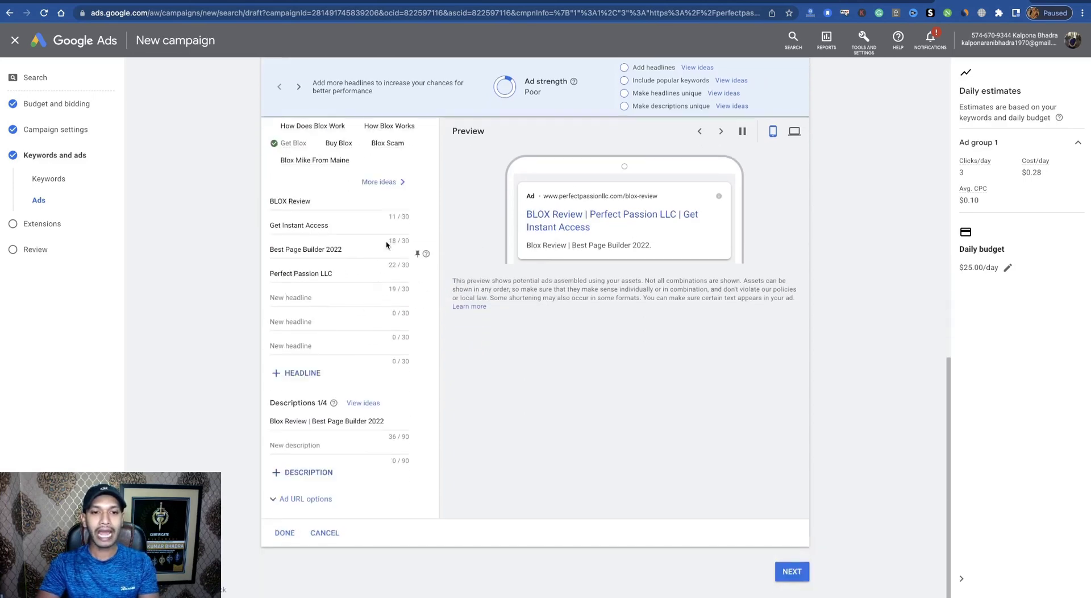
left_click_drag(353, 227, 254, 228)
key("BackSpace")
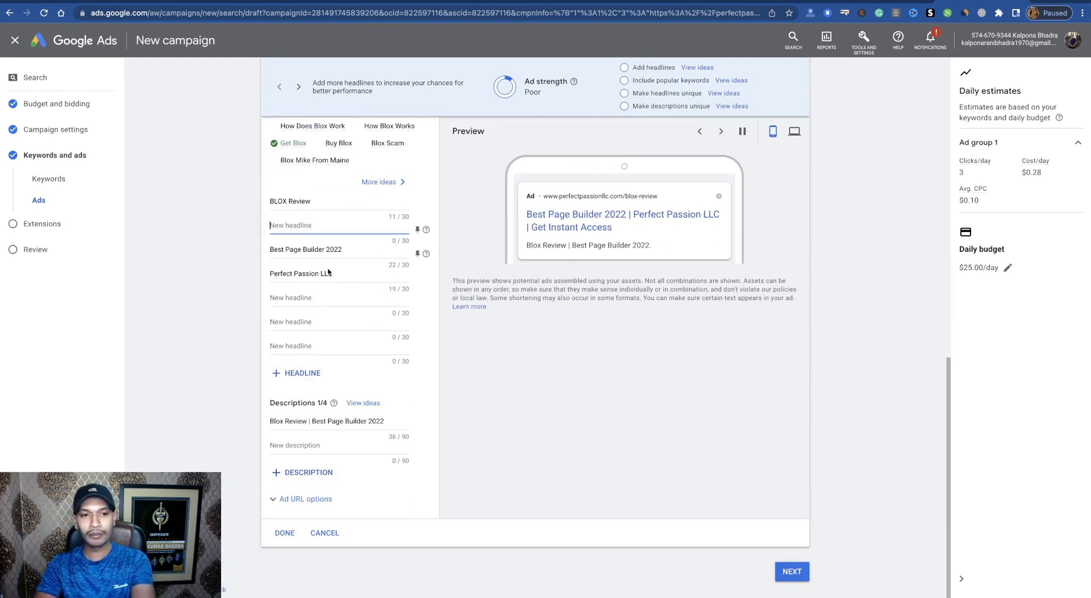
left_click(250, 255)
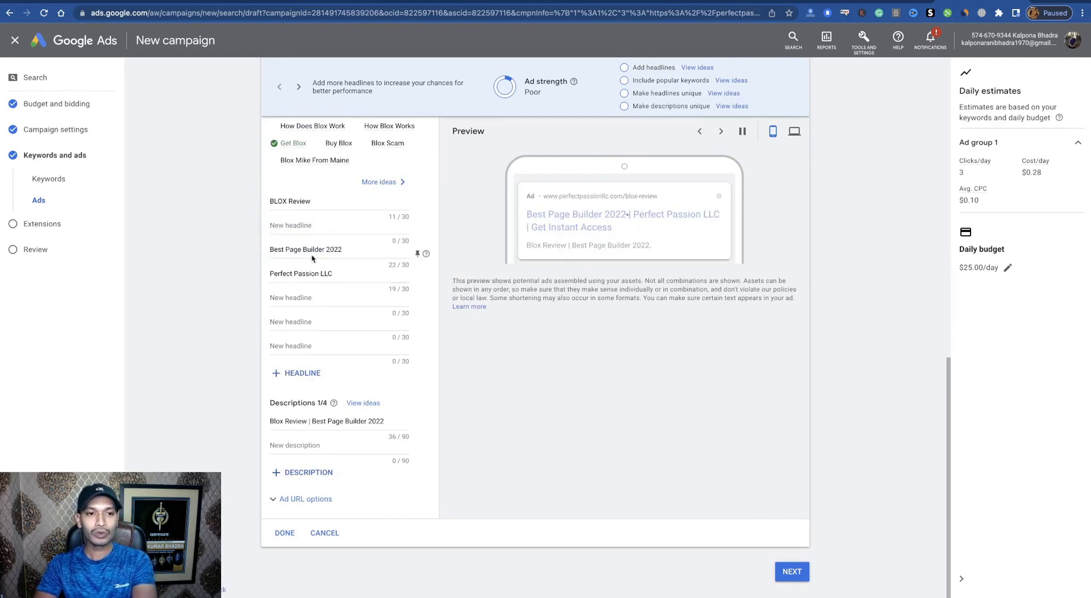
left_click_drag(344, 251, 261, 255)
key("BackSpace")
left_click_drag(343, 273, 261, 274)
key("BackSpace")
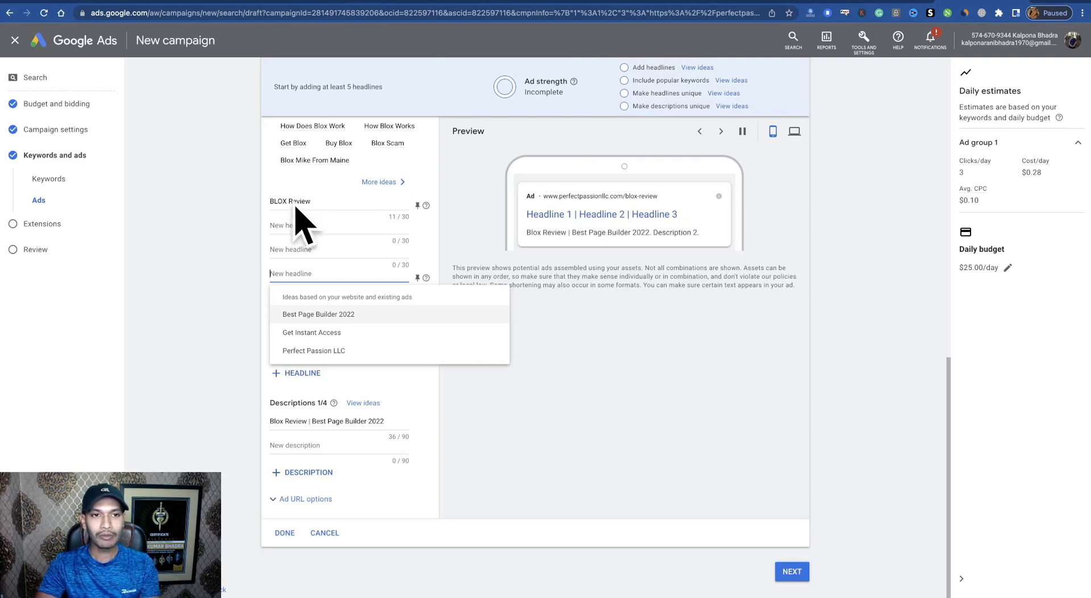
- Pin the BLOX Review headline so it shows only in position 1
right_click(417, 208)
key("Escape")
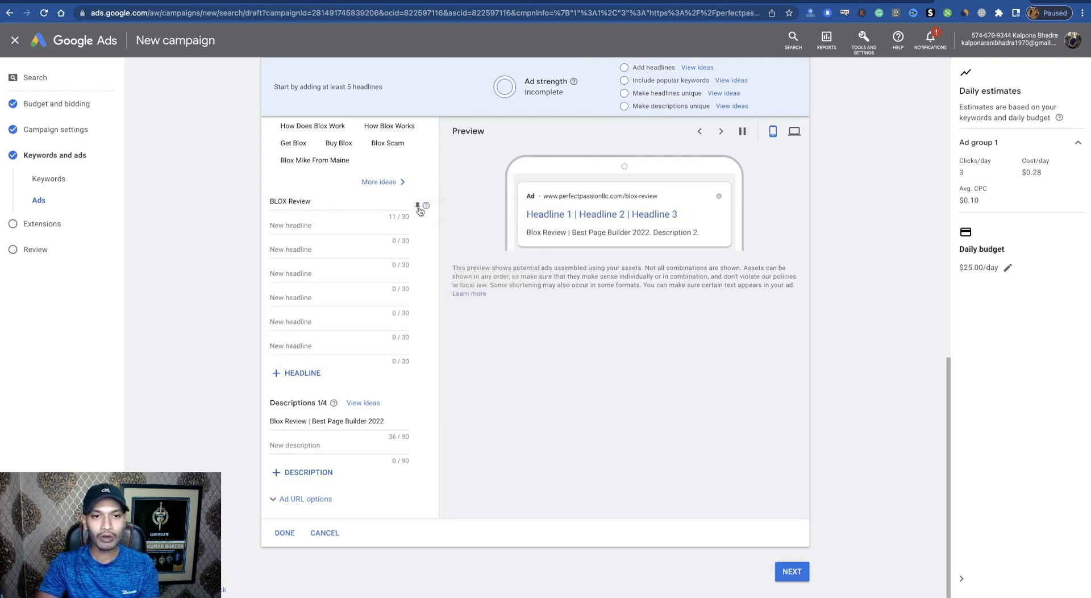
left_click(418, 205)
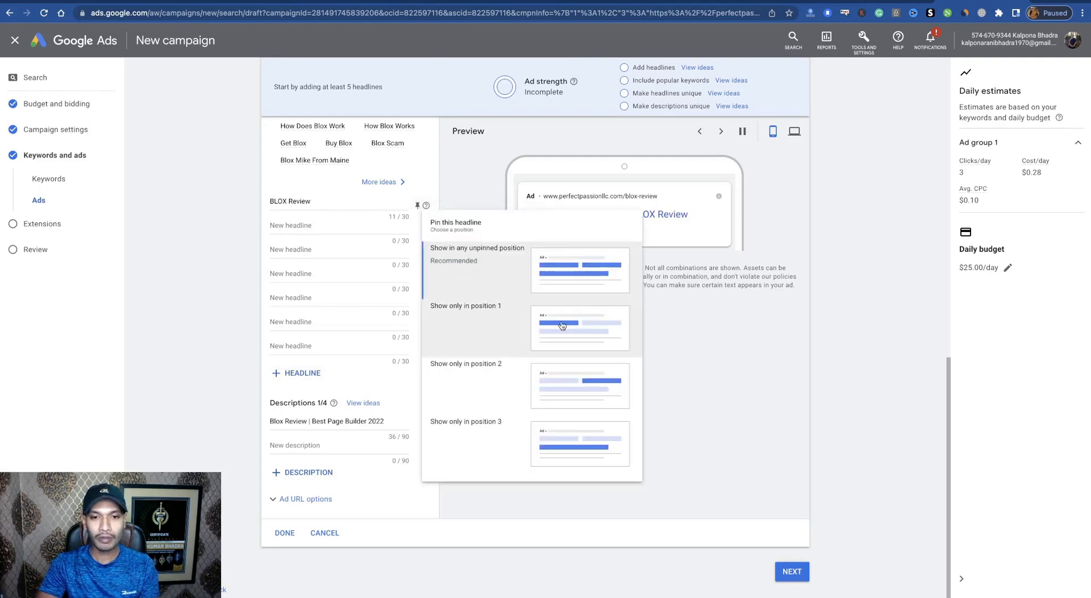
left_click(559, 326)
- Add the headline BLOX Honest Review to the ad and pin it to show only in position 1
left_click(290, 226)
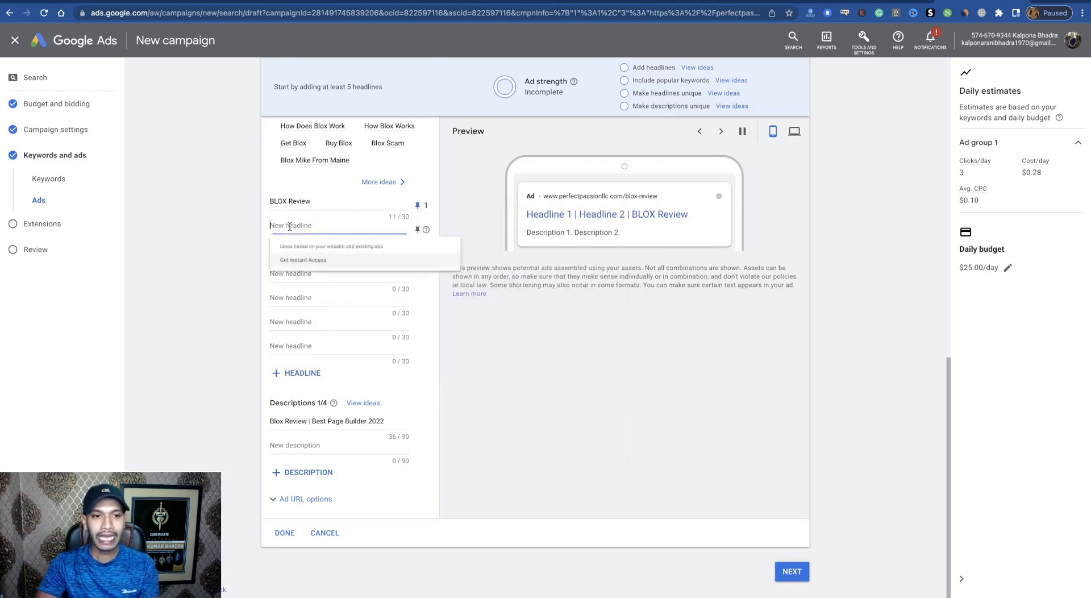
type("BL")
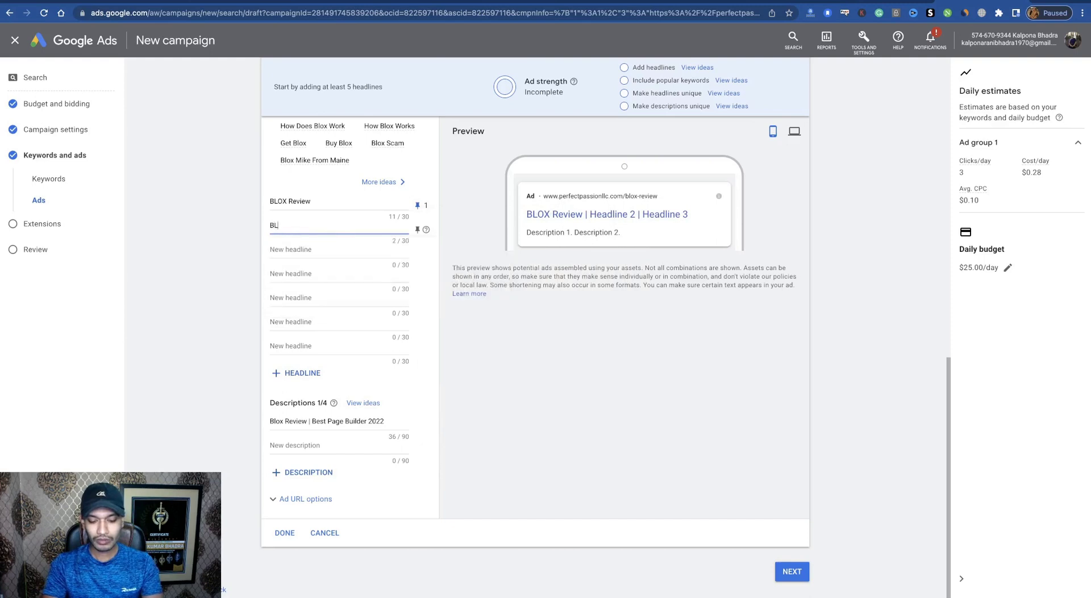
type("OX")
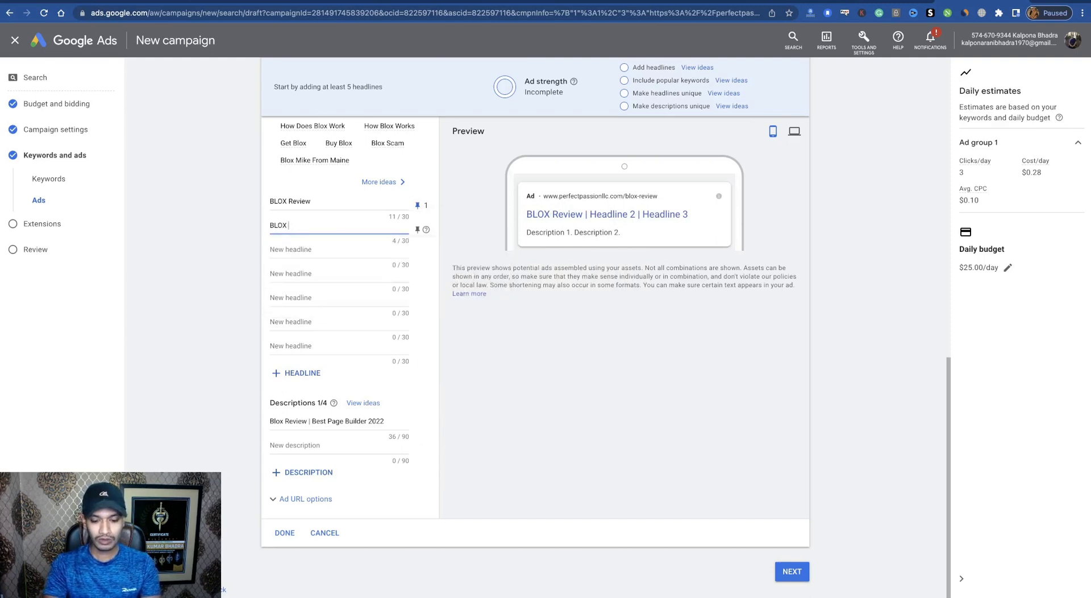
type(" Reviewnest Review")
left_click(418, 230)
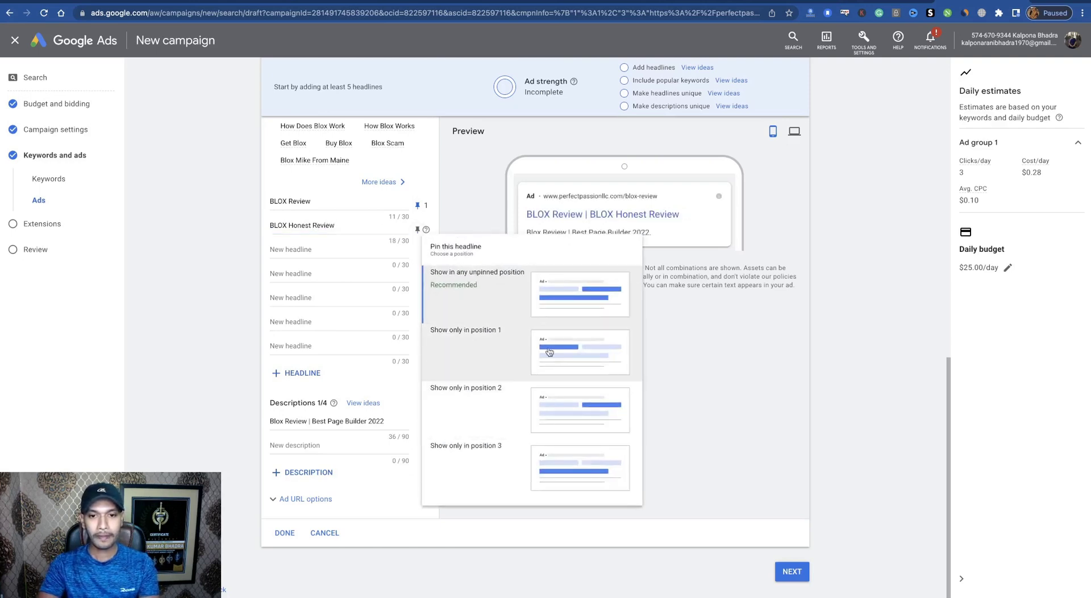
left_click(549, 351)
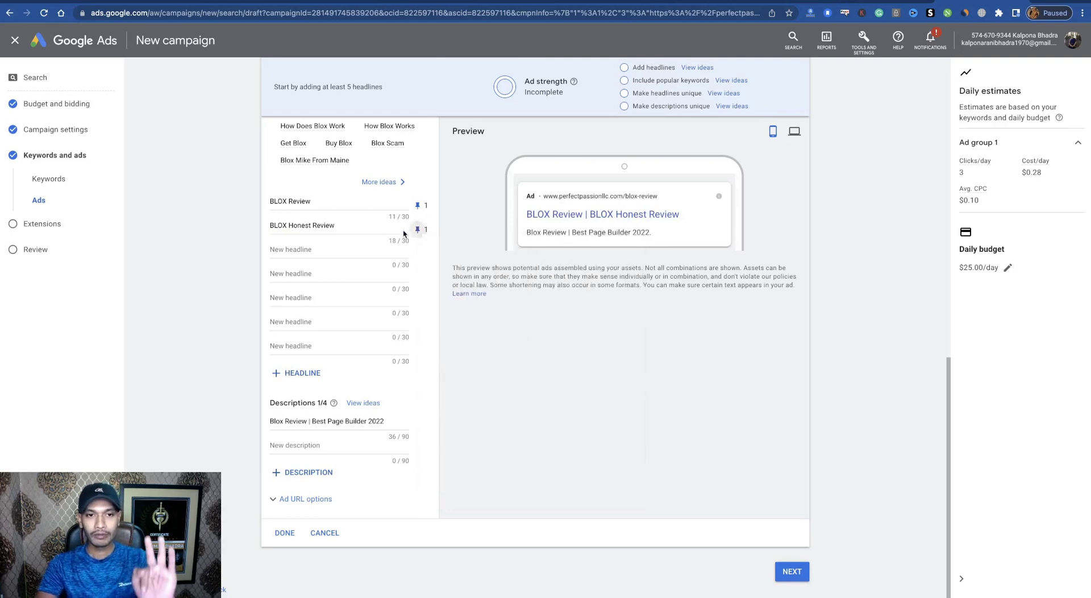
- Add the headline BLOX Review and Bonus and pin it to show only in position 1
left_click(294, 251)
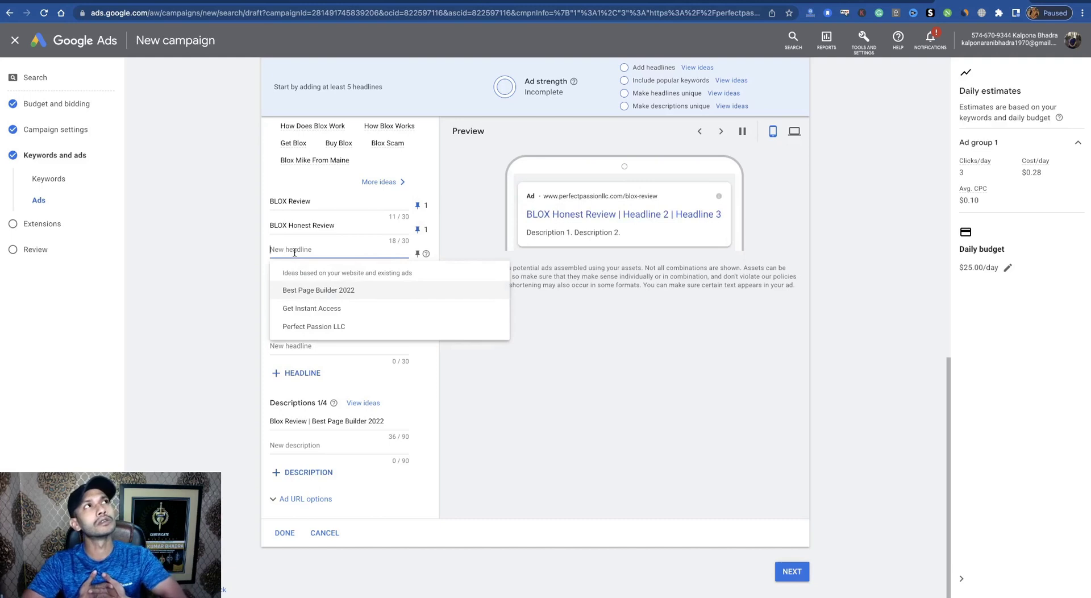
type("BLOX R")
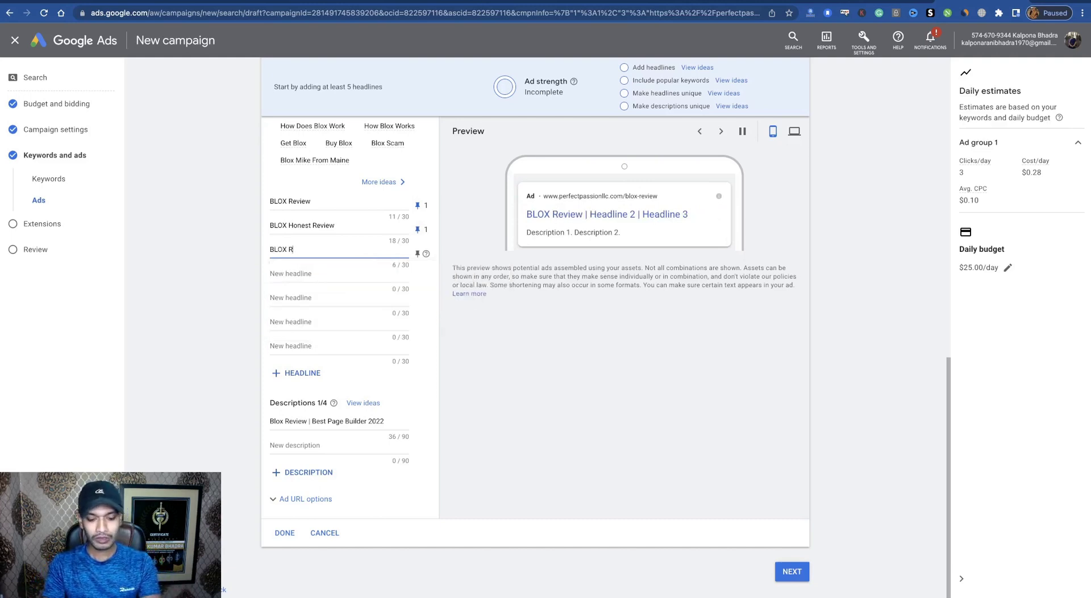
type("evuie")
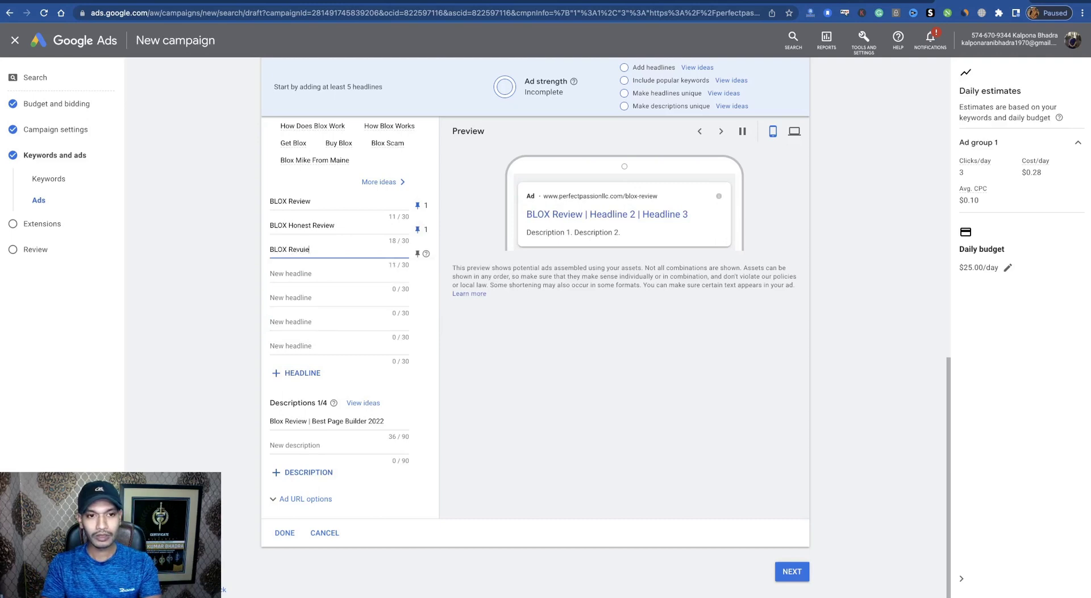
key("BackSpace")
key("BackSpace")
key("BackSpace")
type("iew")
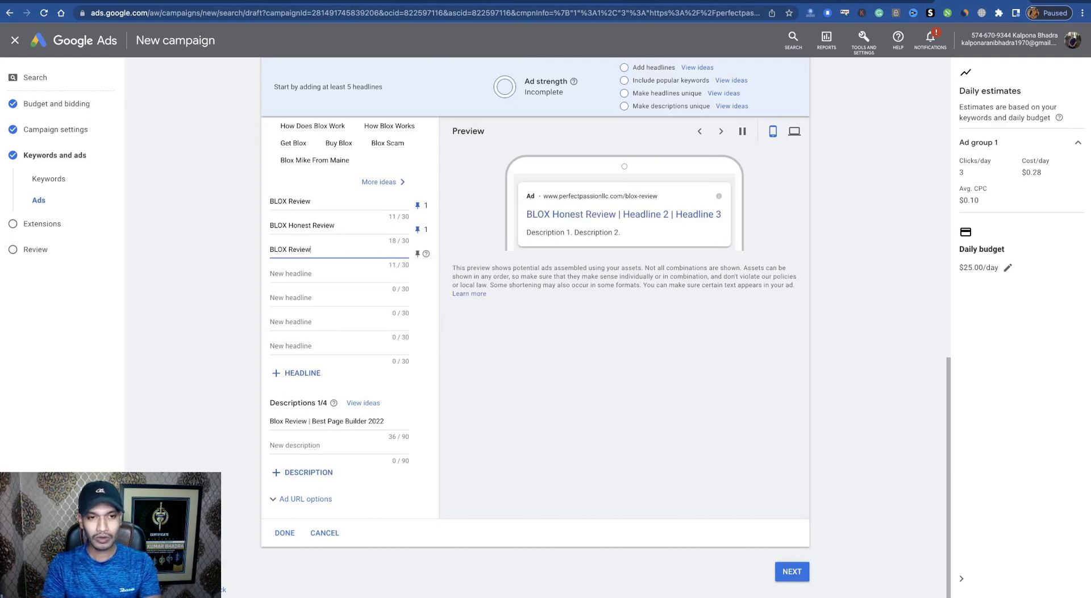
type(" &")
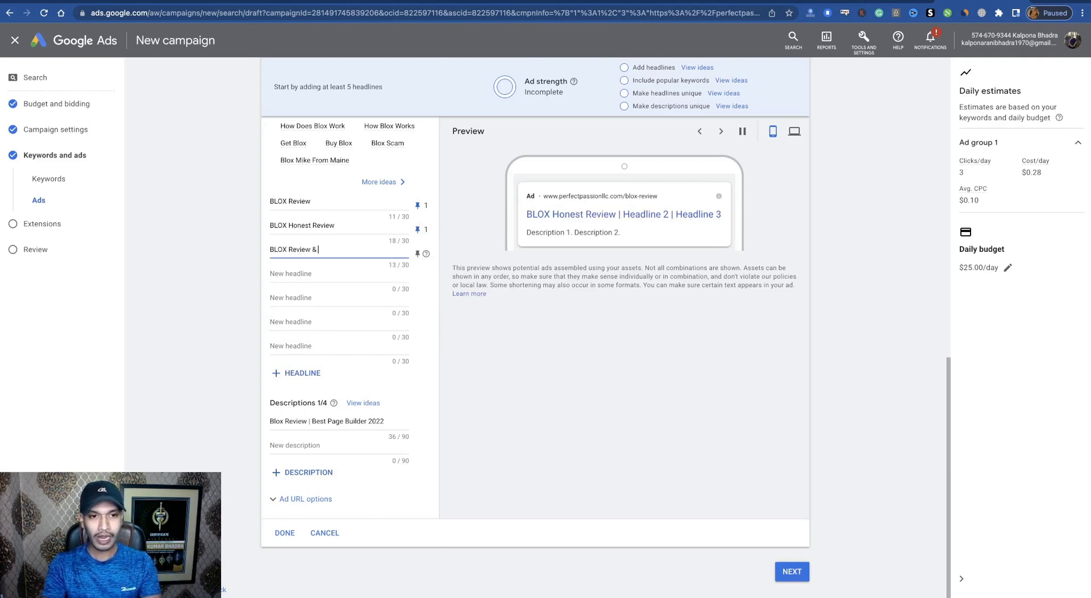
key("BackSpace")
type("and Bonus")
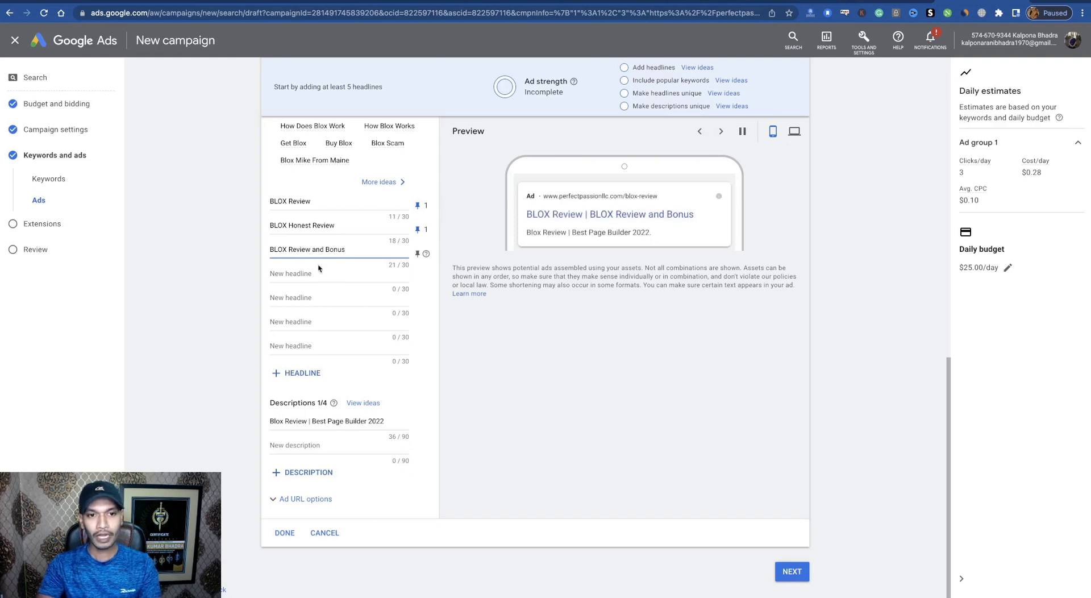
left_click(420, 257)
left_click(505, 374)
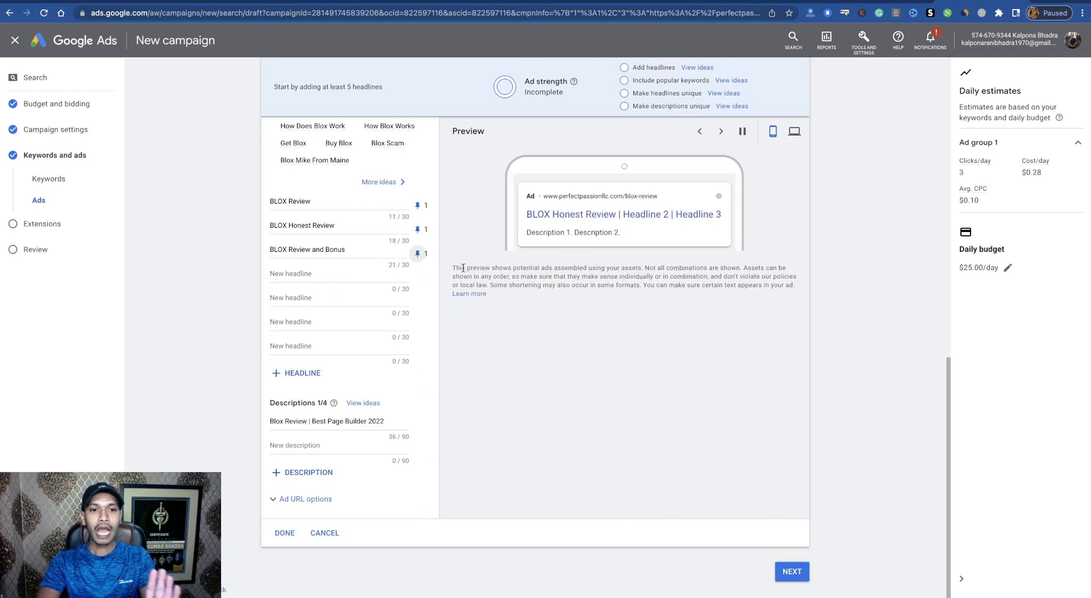
- Add the suggested headline Best Page Builder 2022 and pin it to show only in position 2
left_click(315, 273)
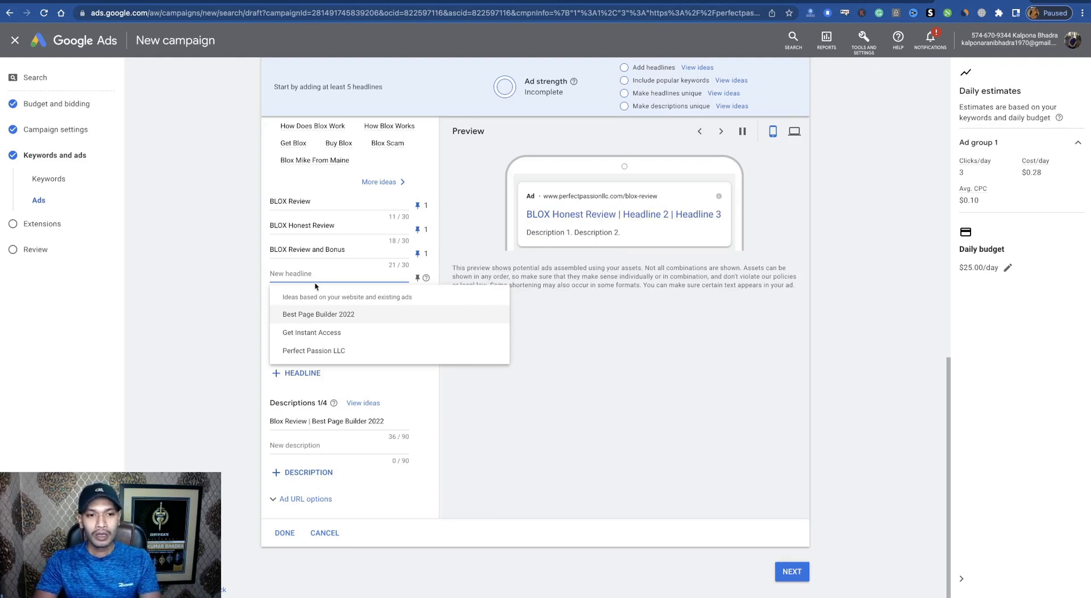
left_click(318, 314)
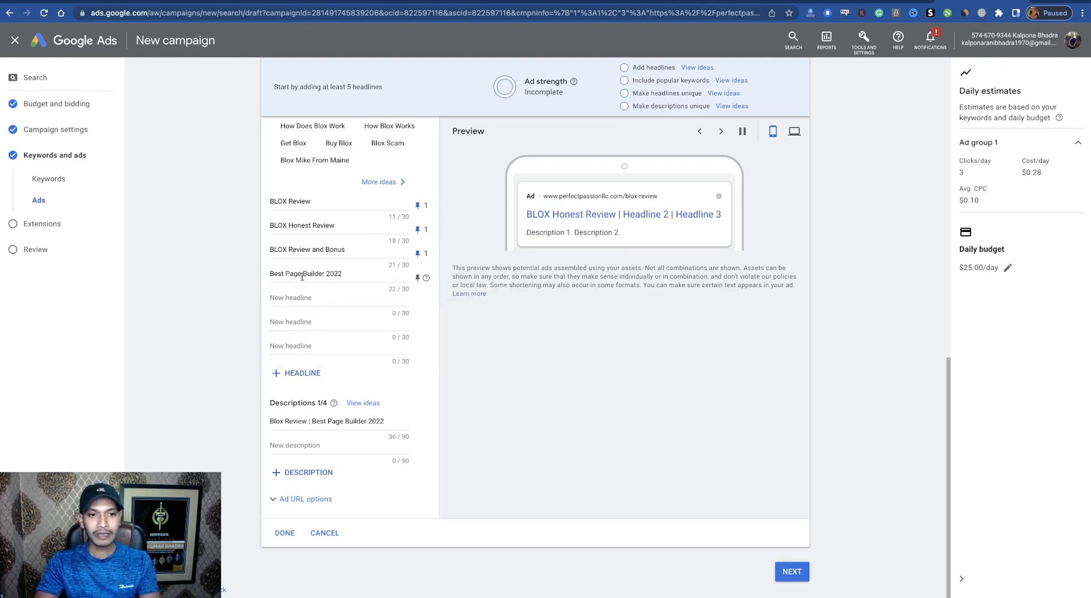
left_click(417, 277)
left_click(546, 463)
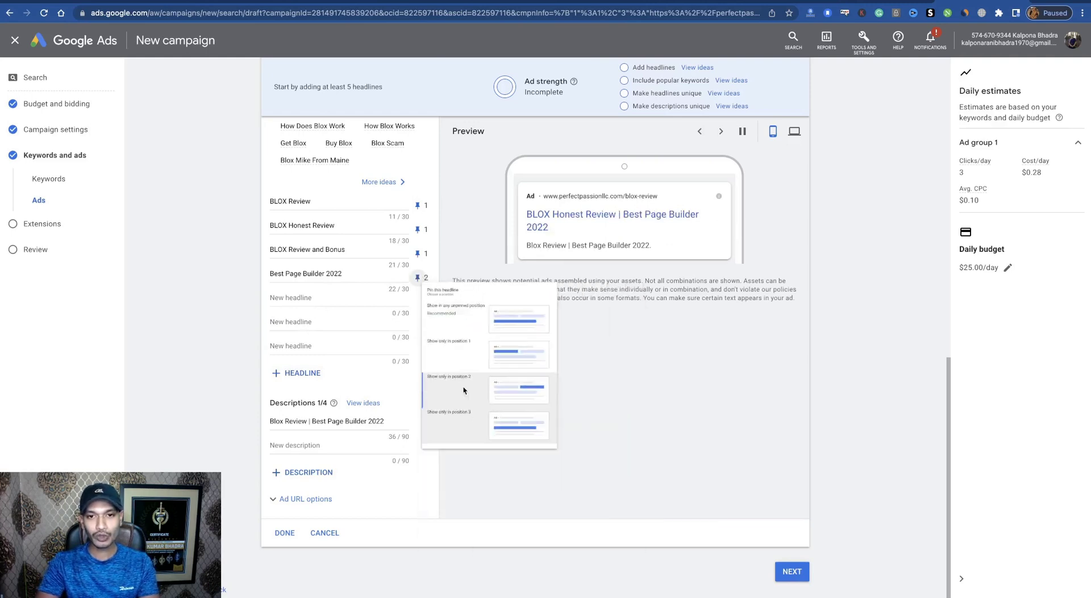
- Add the headline "Does IT Worth to Grab?" and pin it to show only in position 2
left_click(292, 297)
type("D")
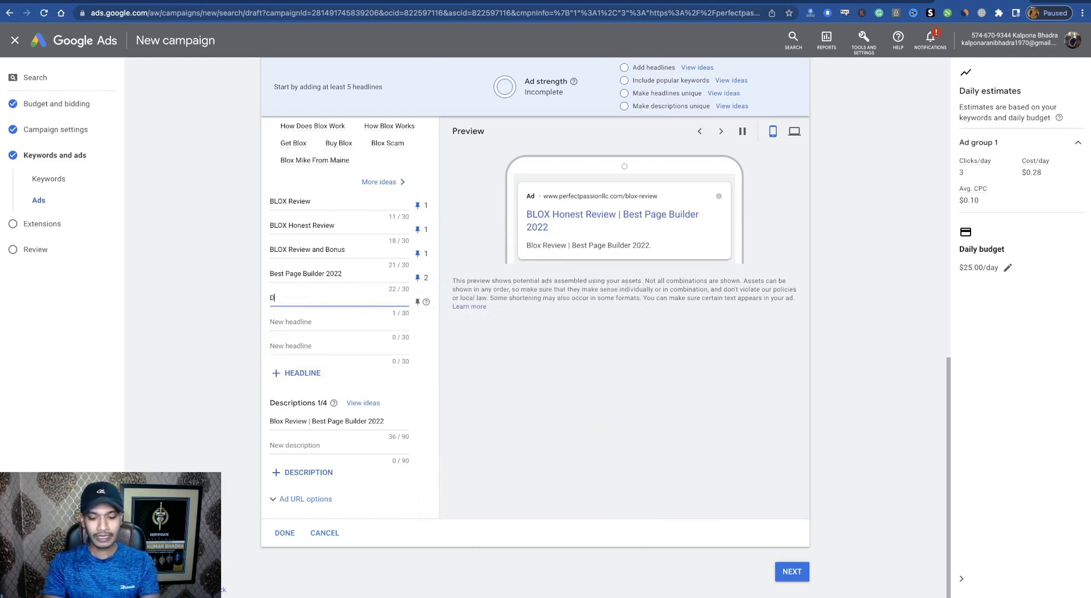
type("oes IT Worth")
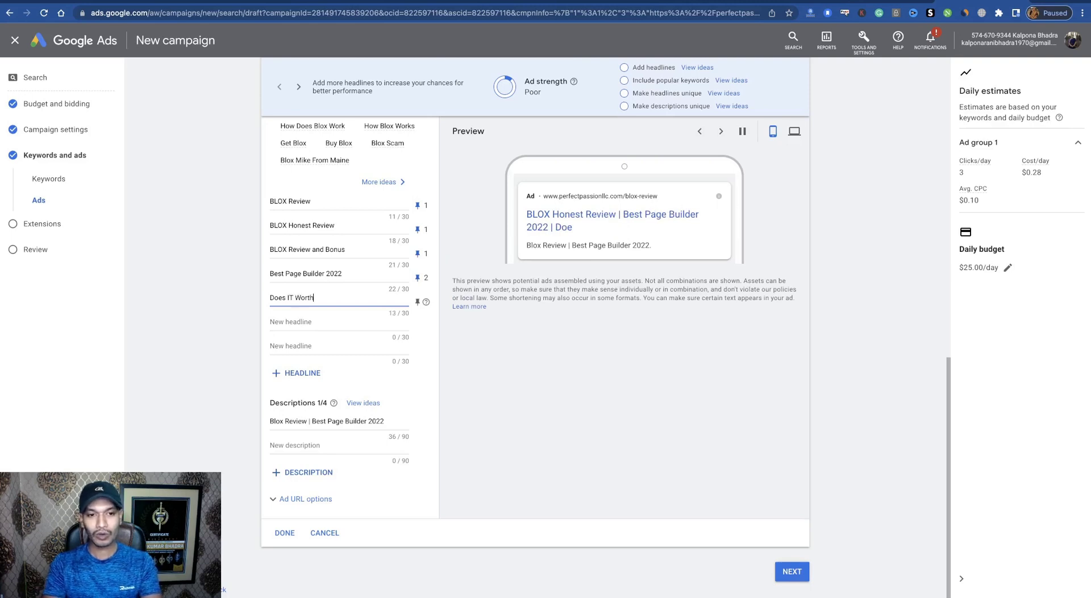
type(" to Grab?")
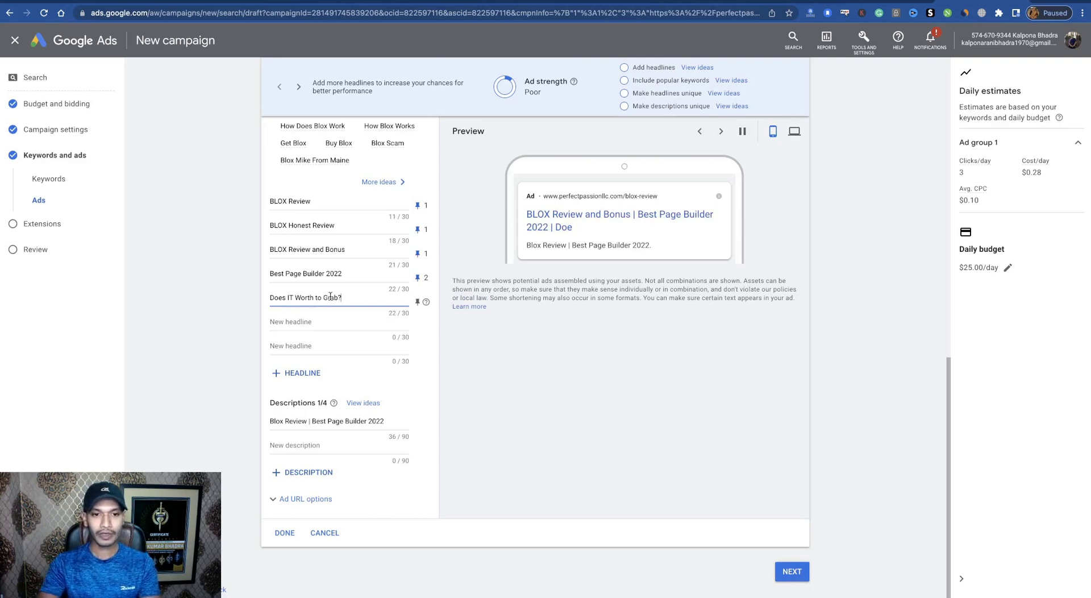
left_click(417, 302)
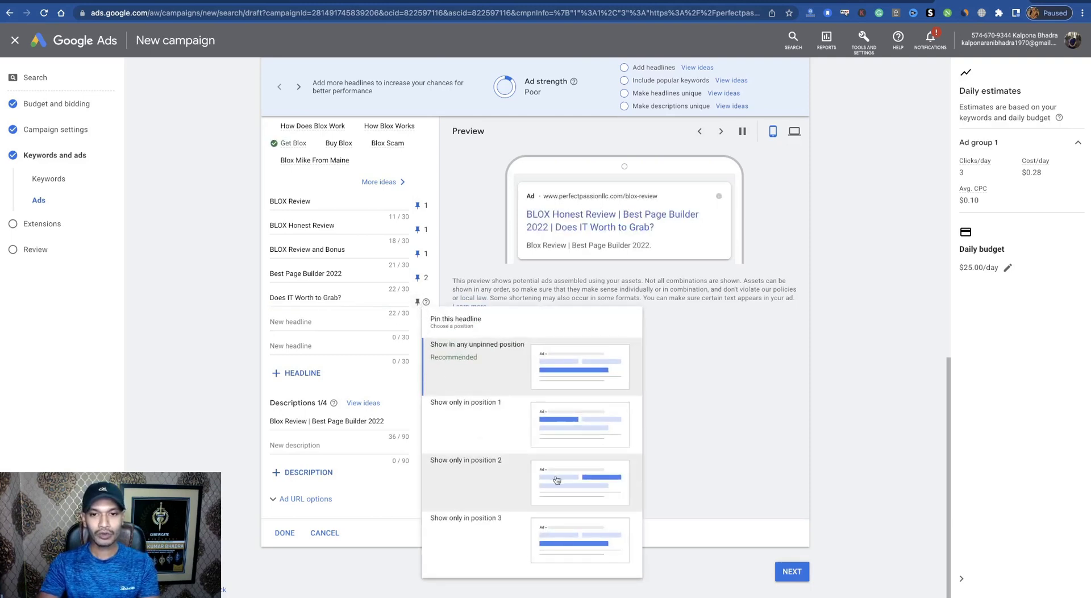
left_click(557, 480)
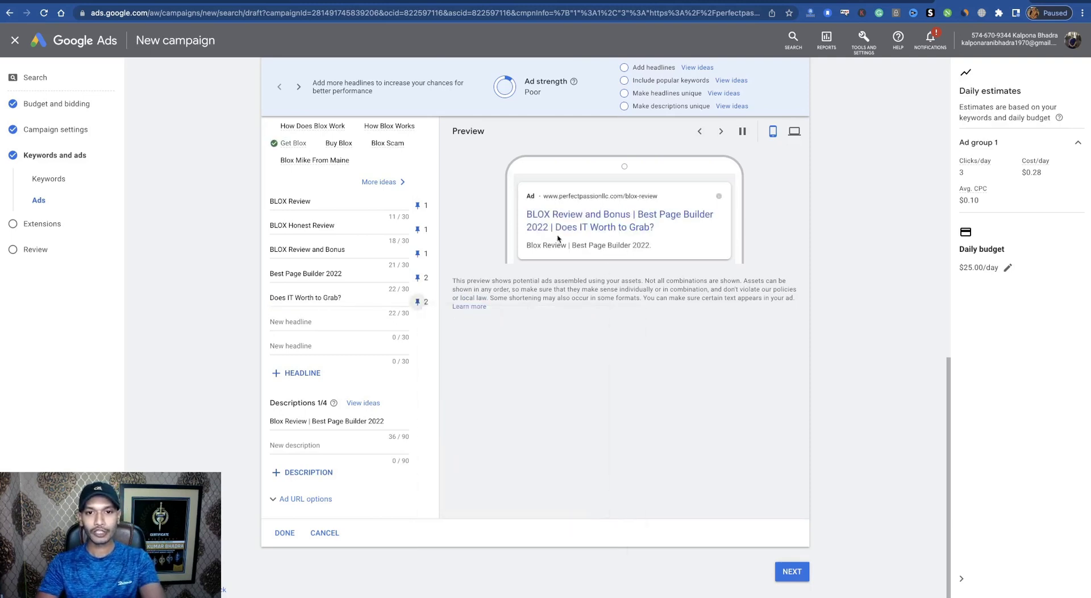
- Add the headline "Scam or Legit?" and pin it to show only in position 2
left_click(284, 319)
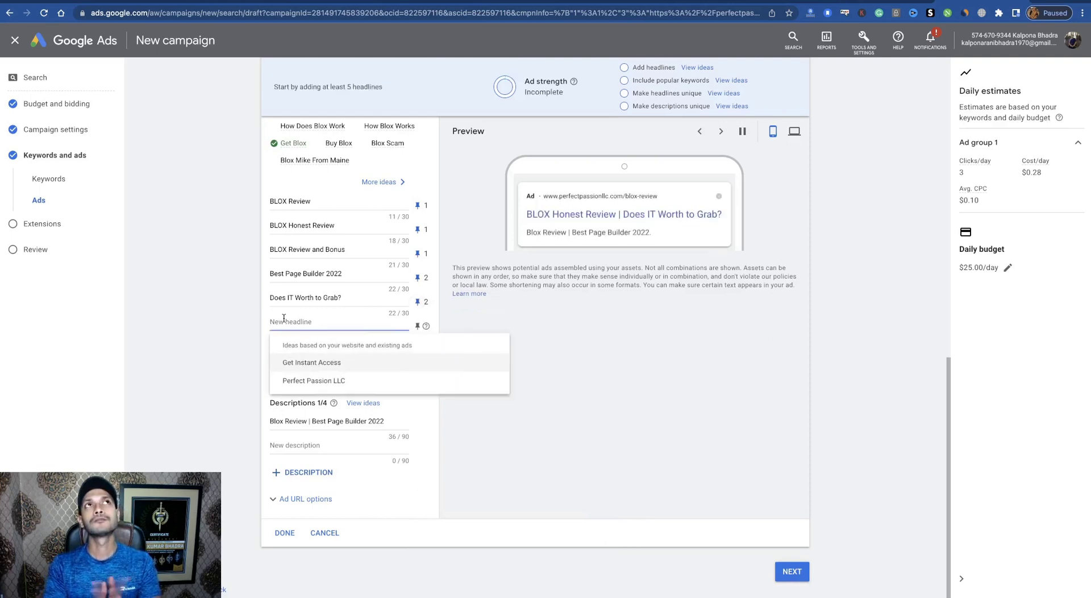
type("Scam or Legit")
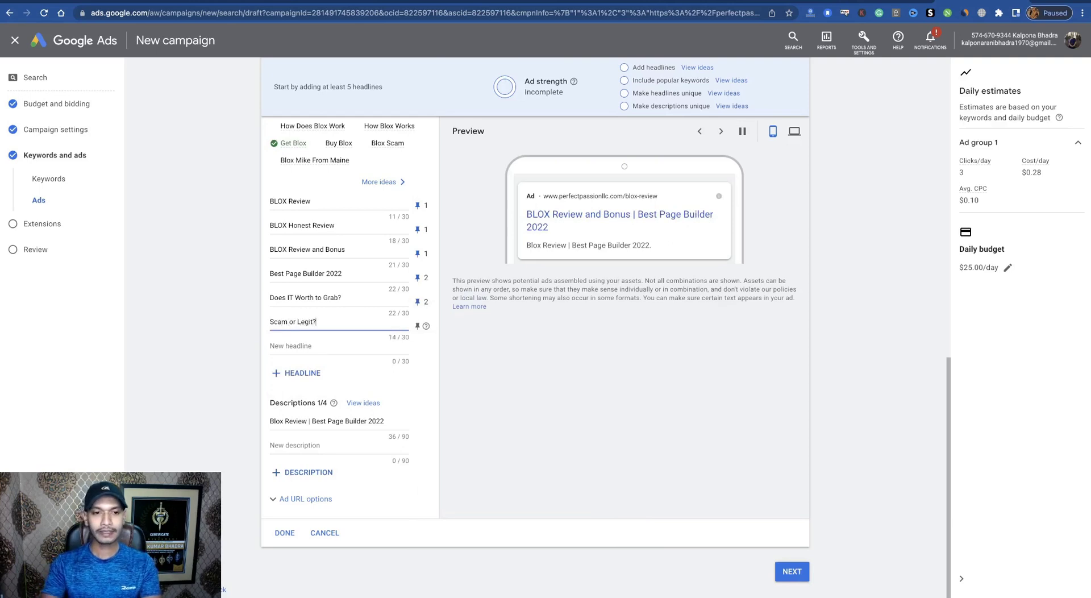
type("?")
left_click(418, 325)
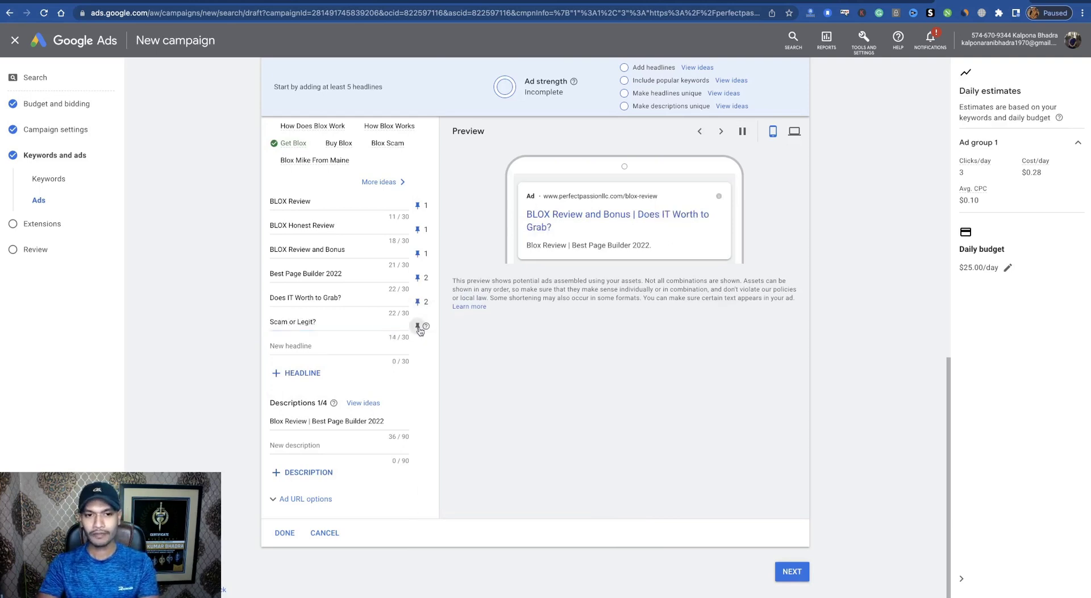
left_click(574, 230)
- Add the headline "Should I Get Blox?" and pin it to show only in position 2
left_click(304, 353)
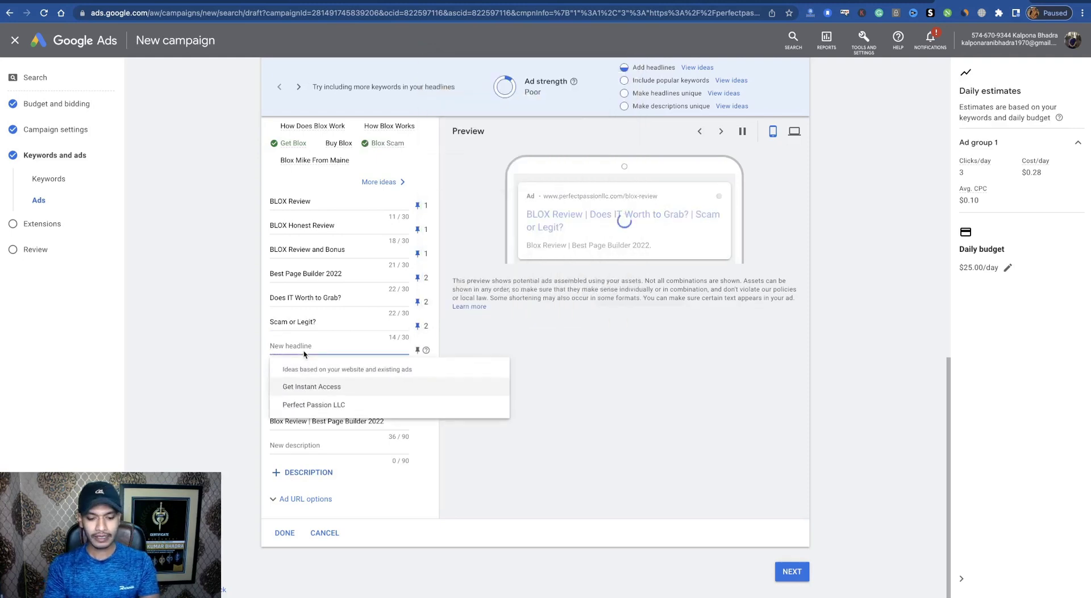
type("Should")
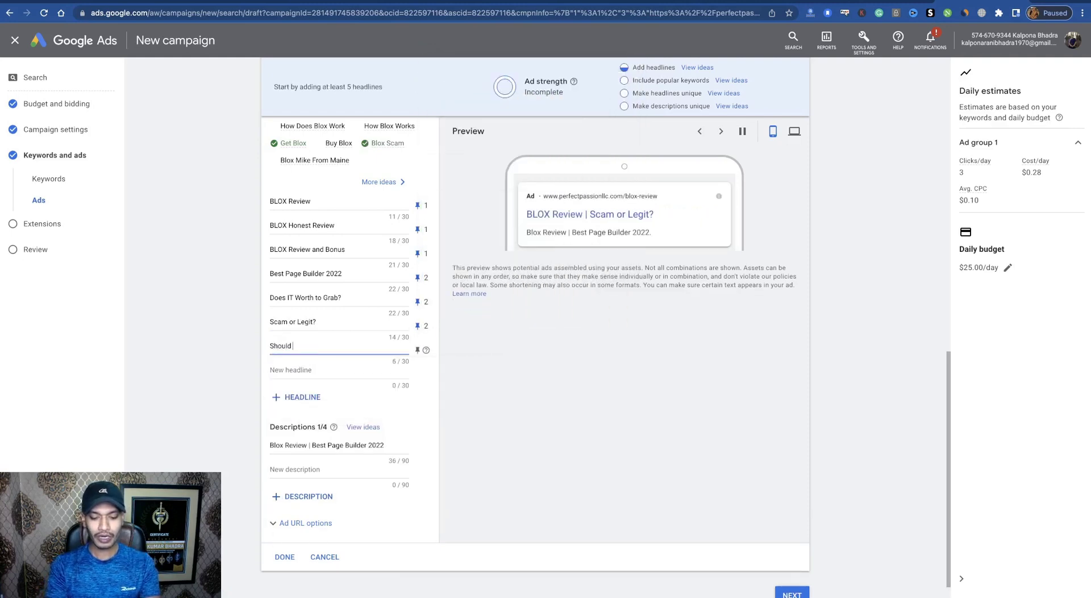
type(" I Get Blox?")
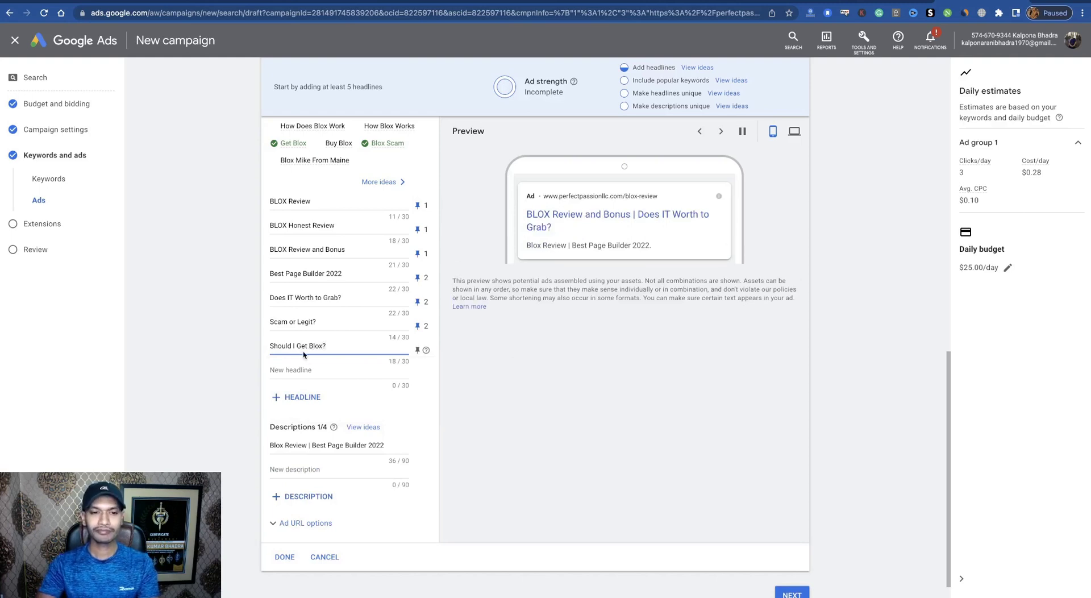
left_click(417, 350)
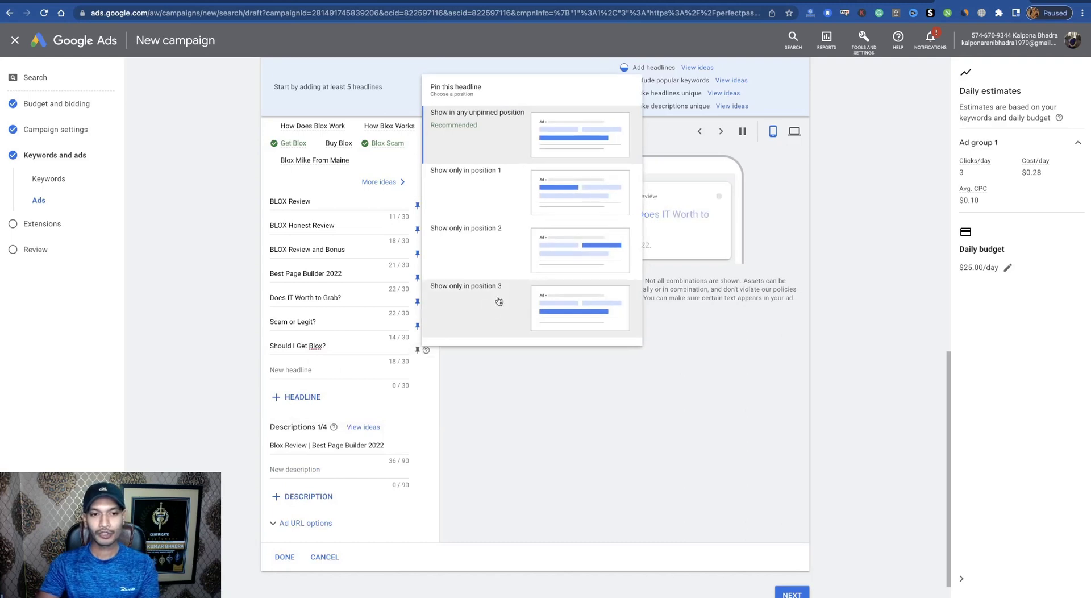
left_click(580, 250)
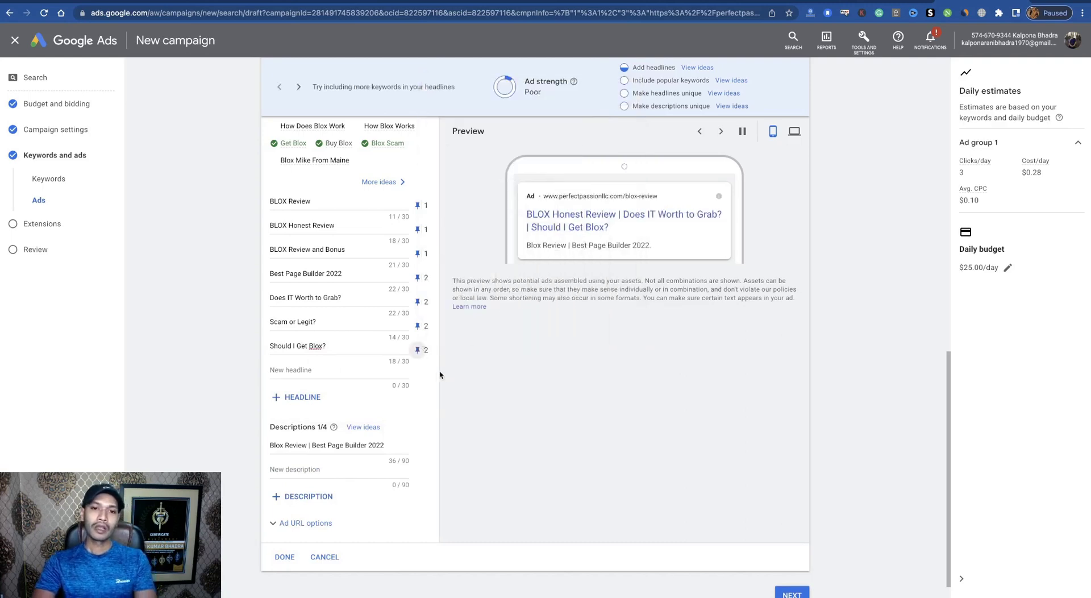
- Add the headline Get Instant Access and pin it to show only in position 3
scroll(358, 382, "up", 3)
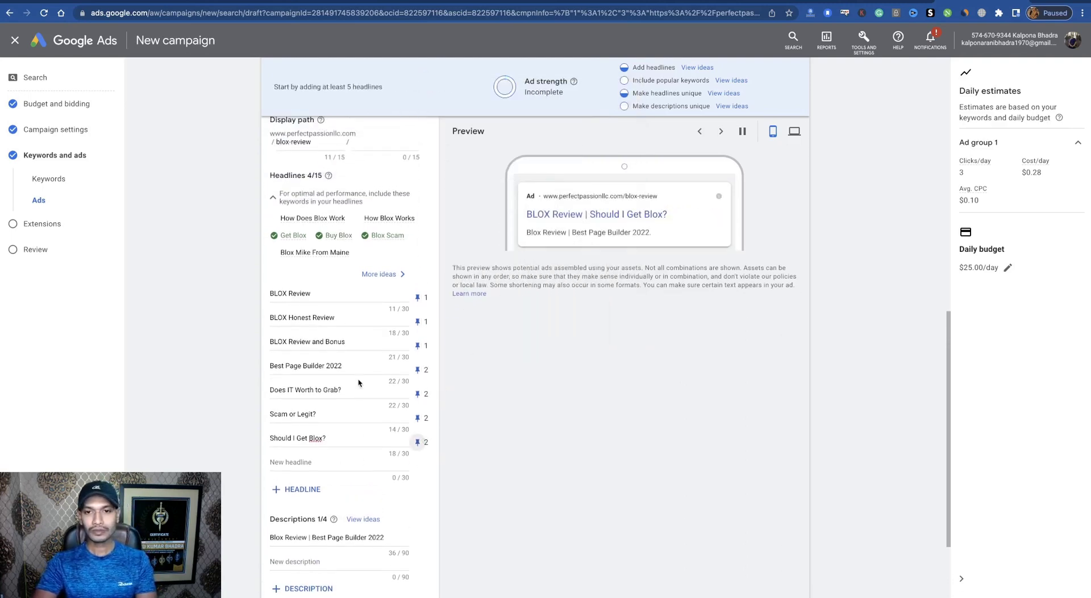
scroll(358, 382, "down", 4)
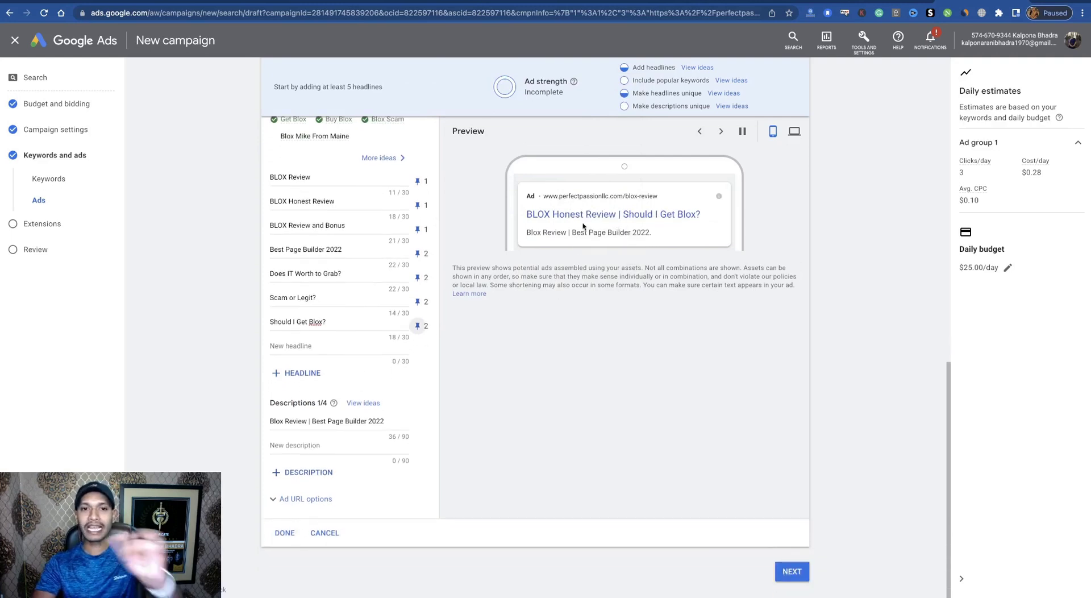
left_click(302, 346)
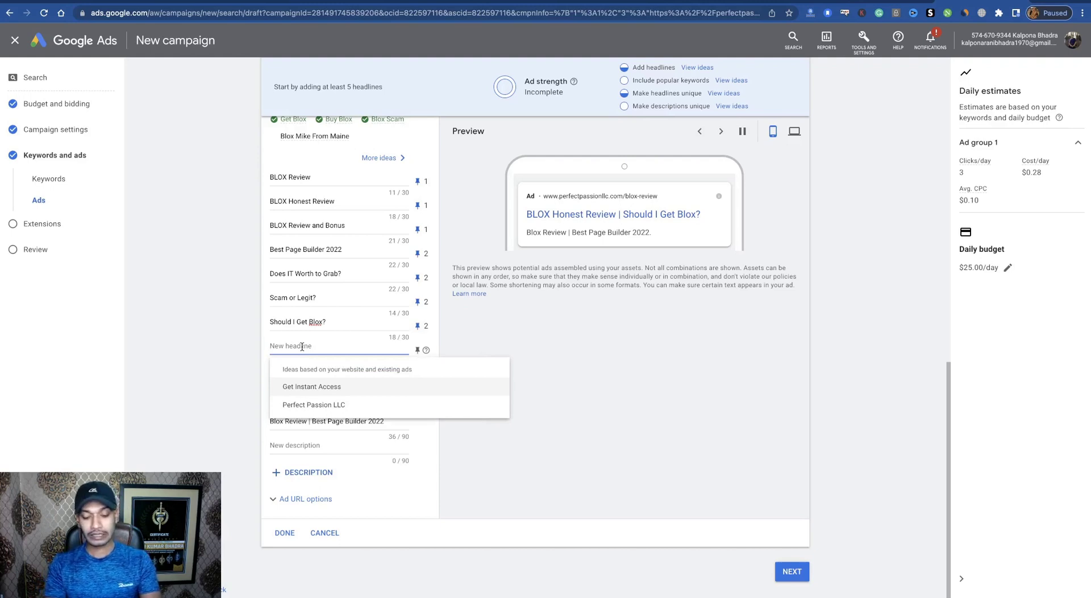
type("Get Instant Access")
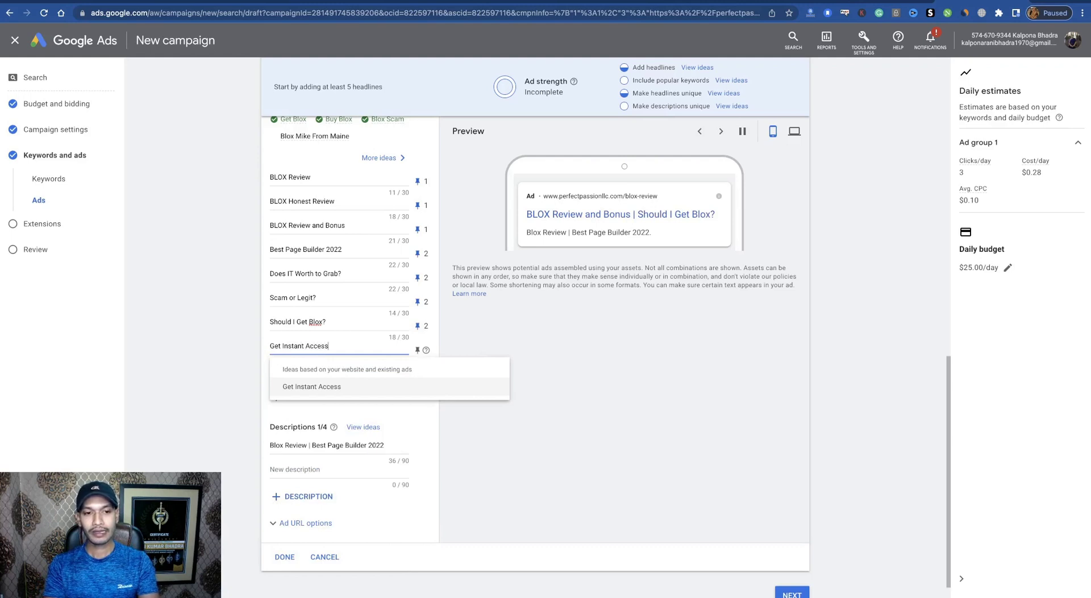
key("Escape")
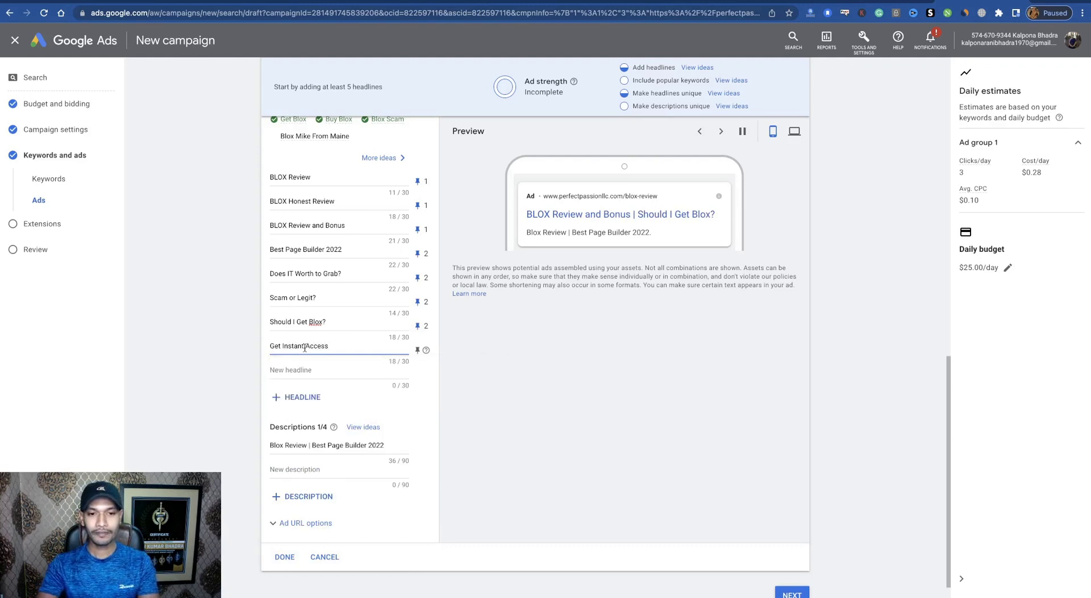
left_click(417, 350)
left_click(488, 321)
- Add the headline "Check IT Out" and pin it to show only in position 3
left_click(314, 370)
type("Check It")
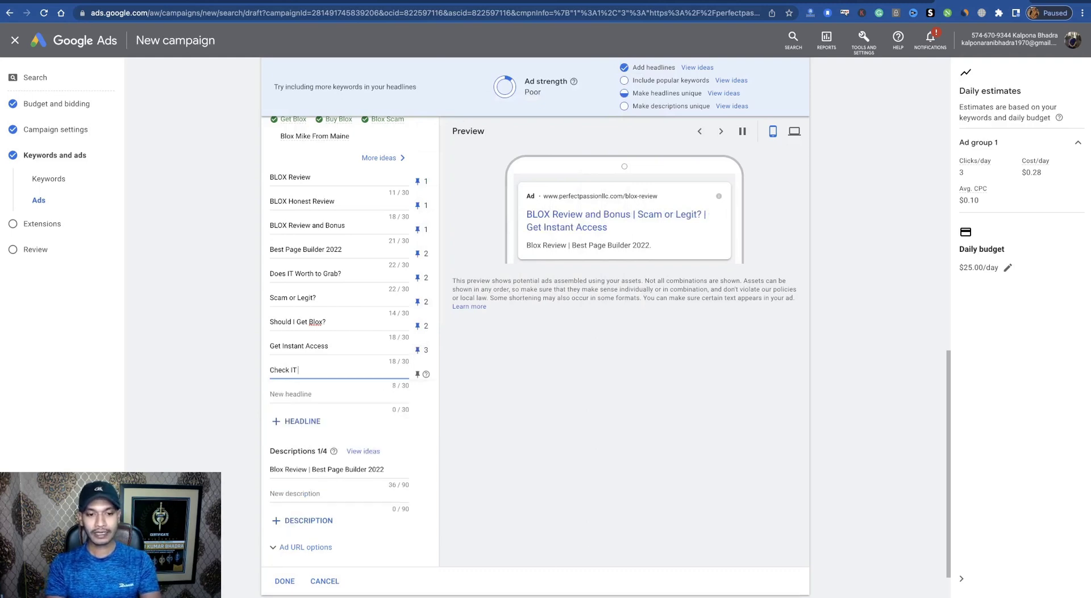
type(" Out")
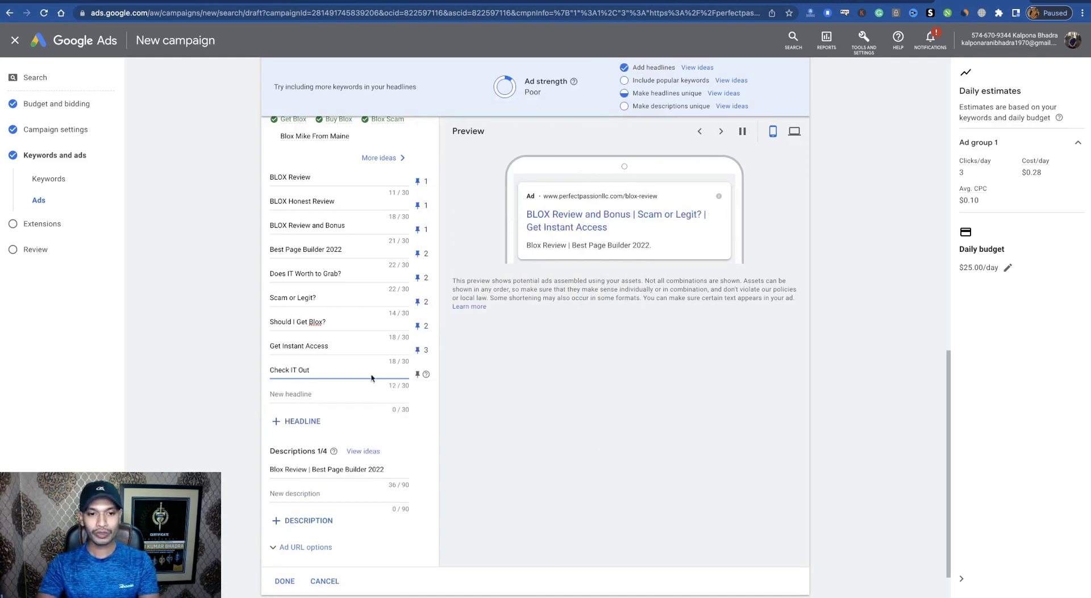
left_click(417, 375)
left_click(535, 334)
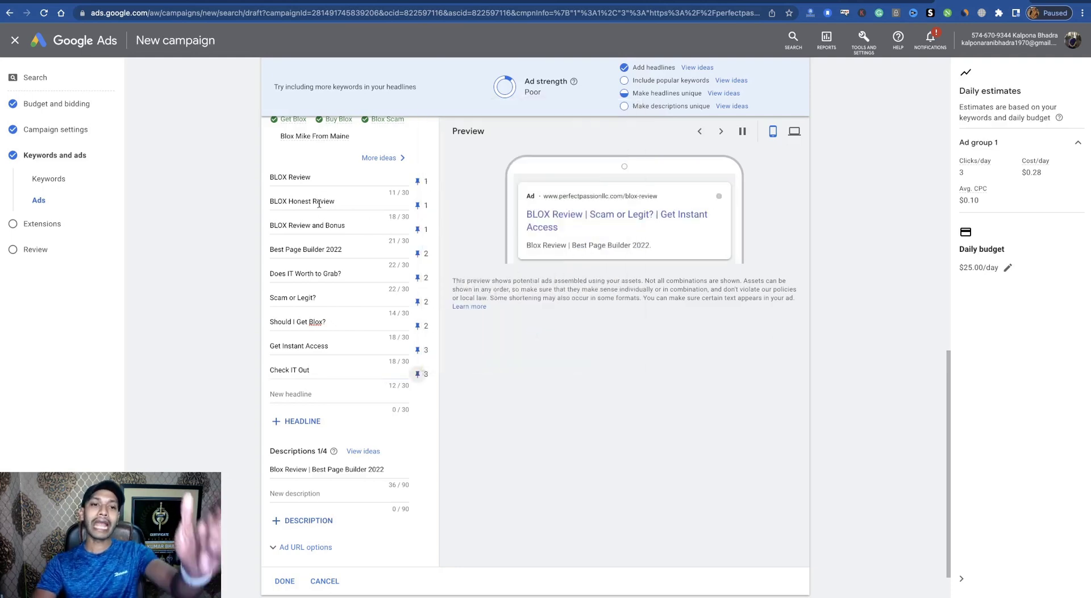
- Replace the first description with "Blox Review. Best Page Builder 2022. Get Instant Access Here."
scroll(334, 359, "down", 2)
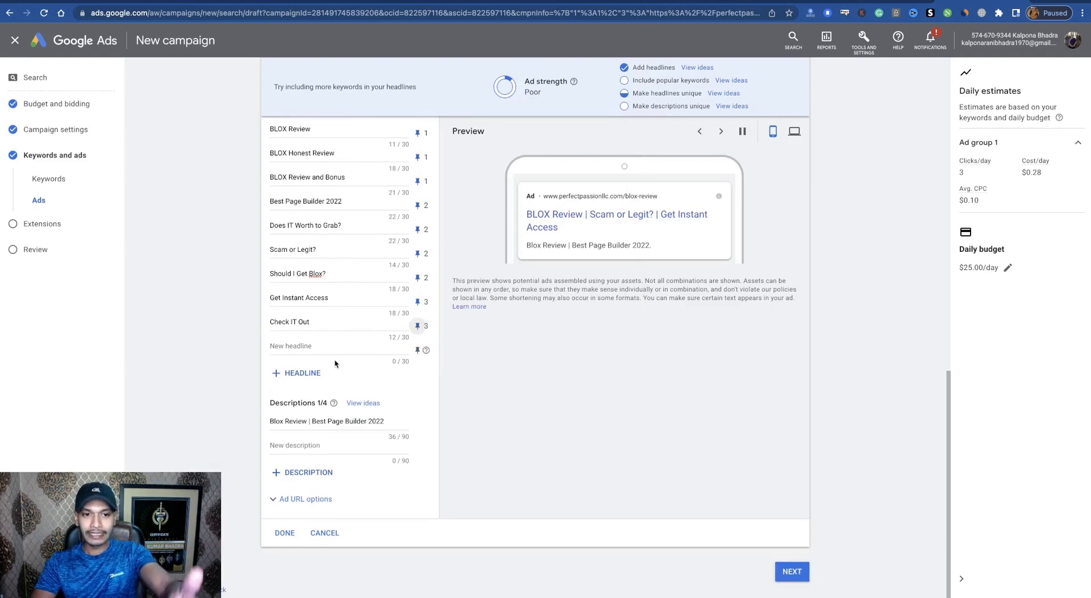
scroll(313, 251, "up", 1)
scroll(312, 251, "up", 2)
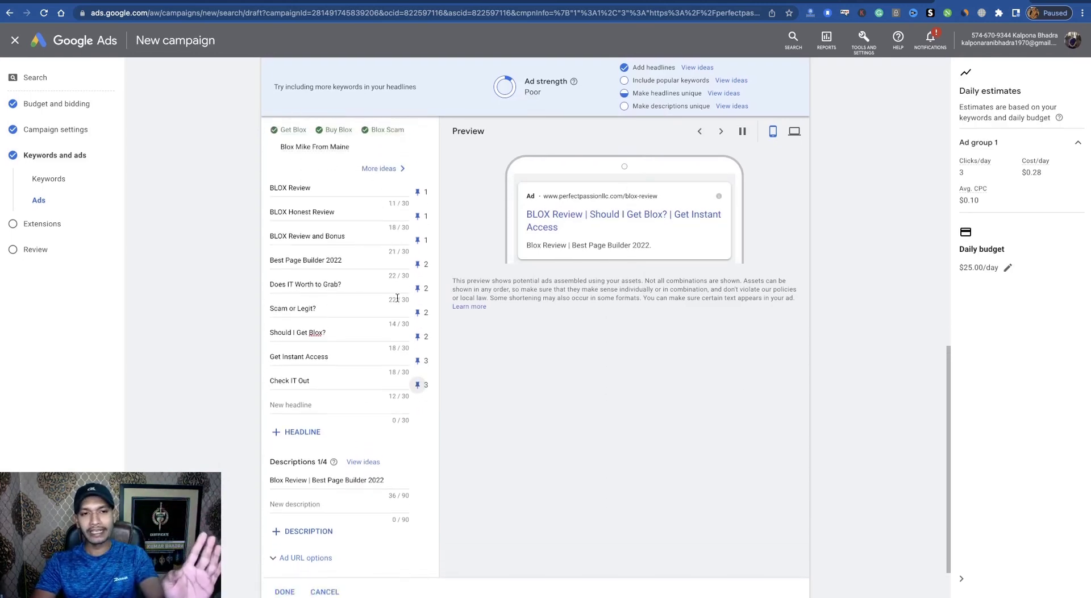
scroll(397, 301, "down", 3)
left_click(318, 421)
key("ctrl+a")
key("BackSpace")
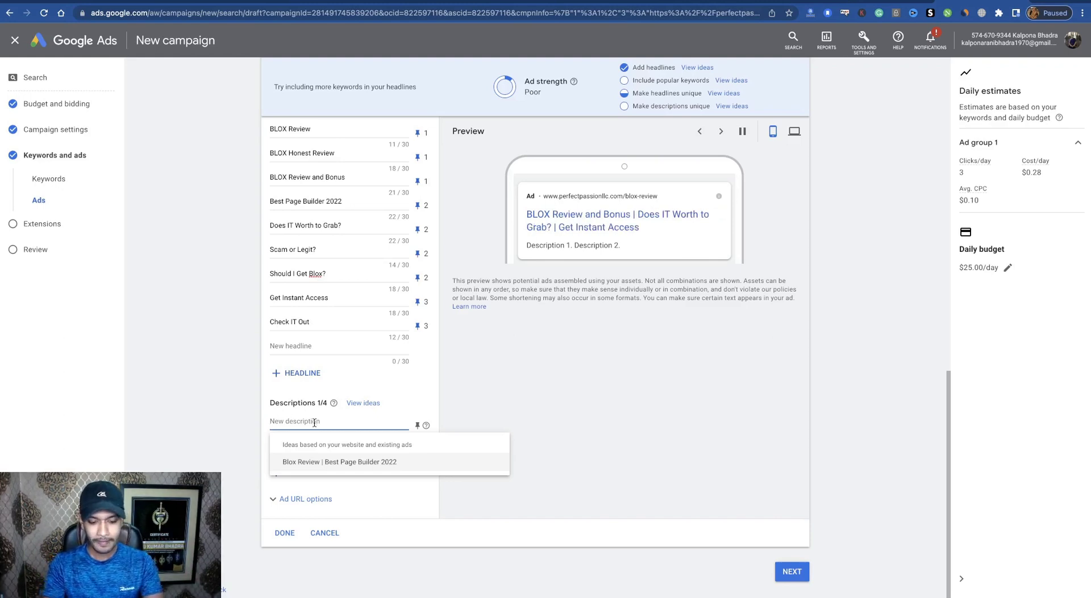
type("Blox")
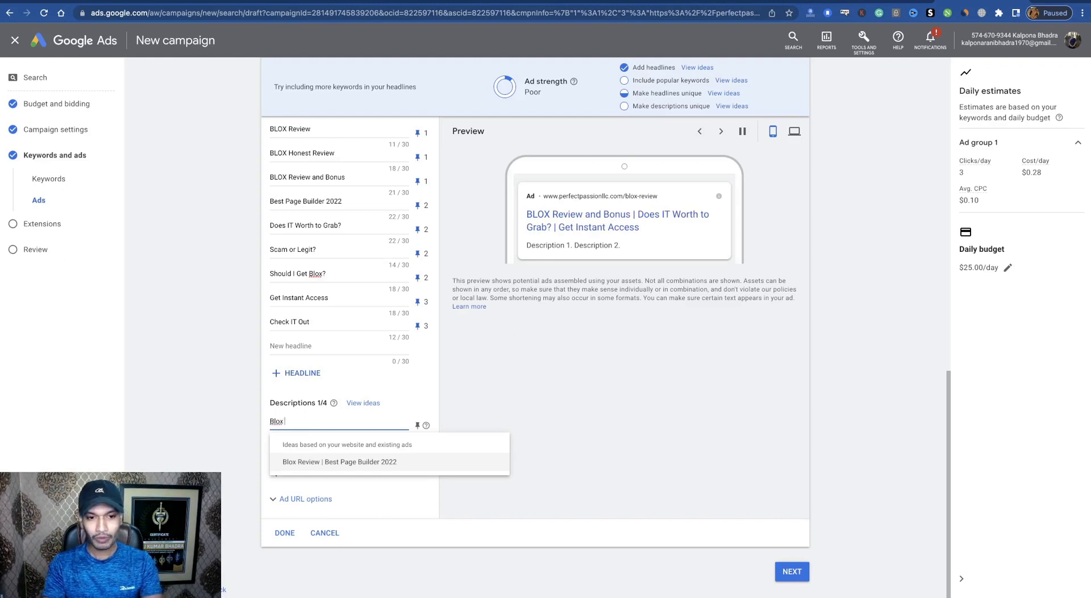
type(" Review")
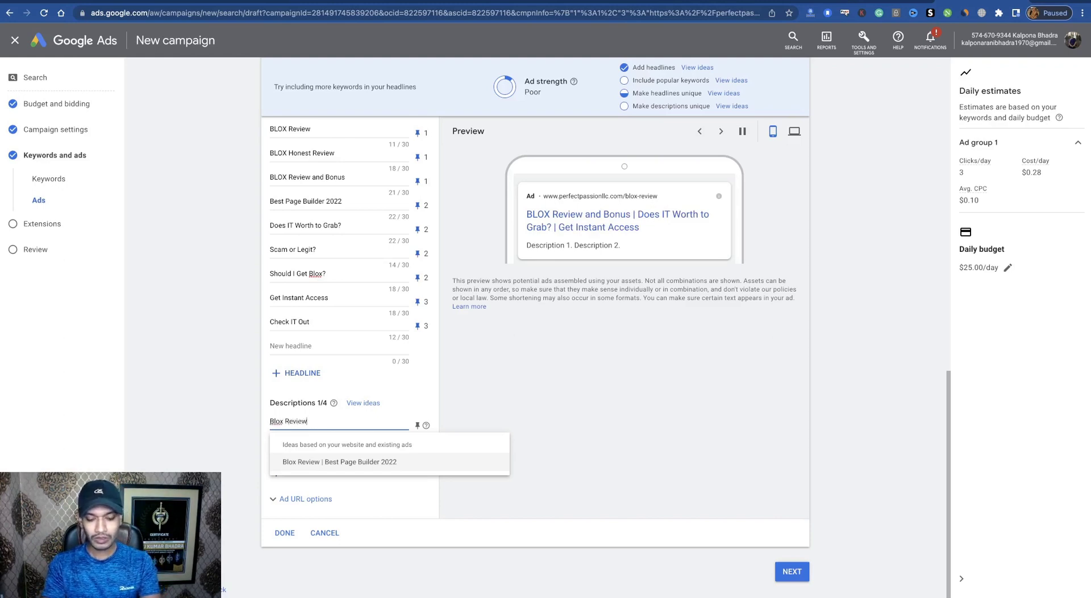
type(". Best")
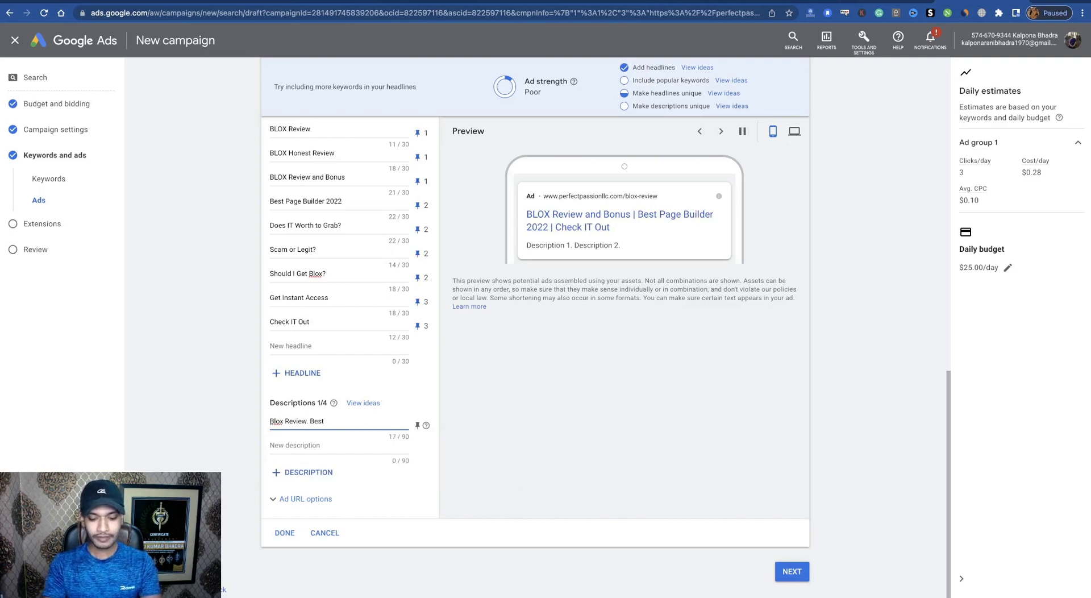
type(" Page Build")
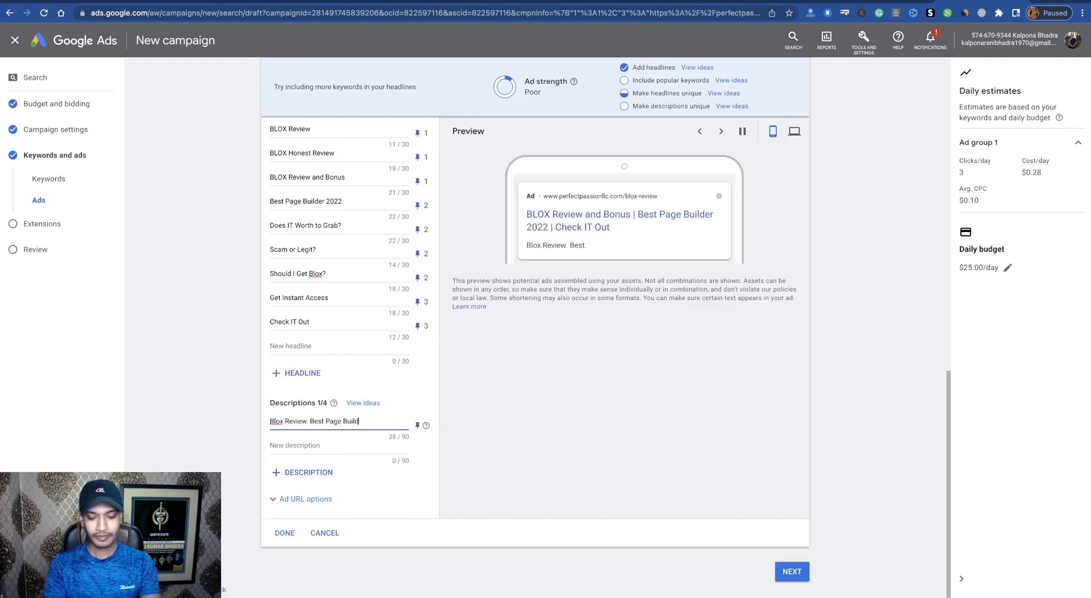
type("er 20")
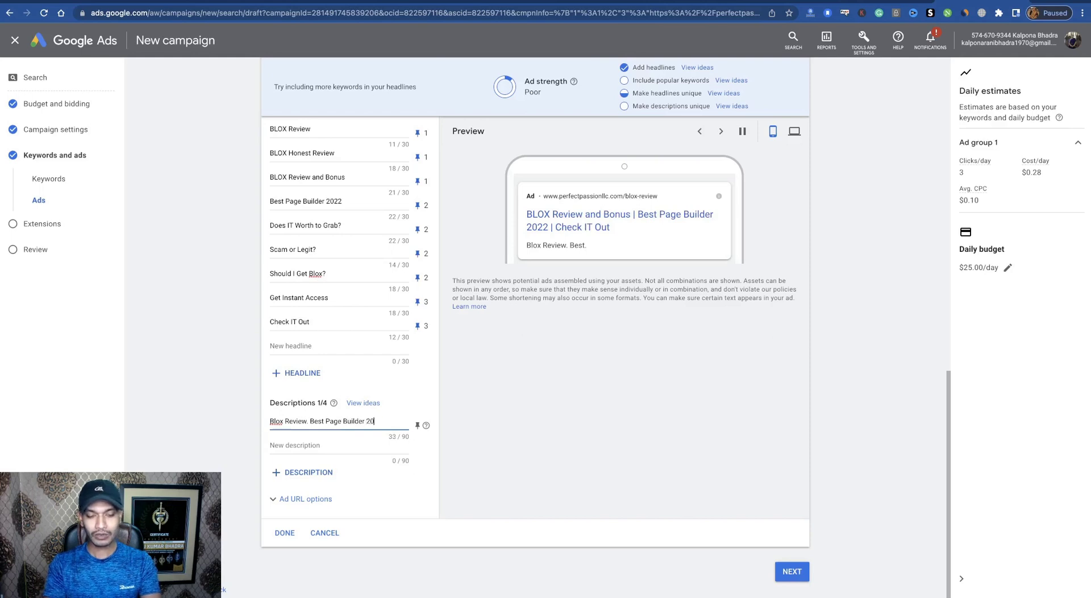
type("22. Get Instant A")
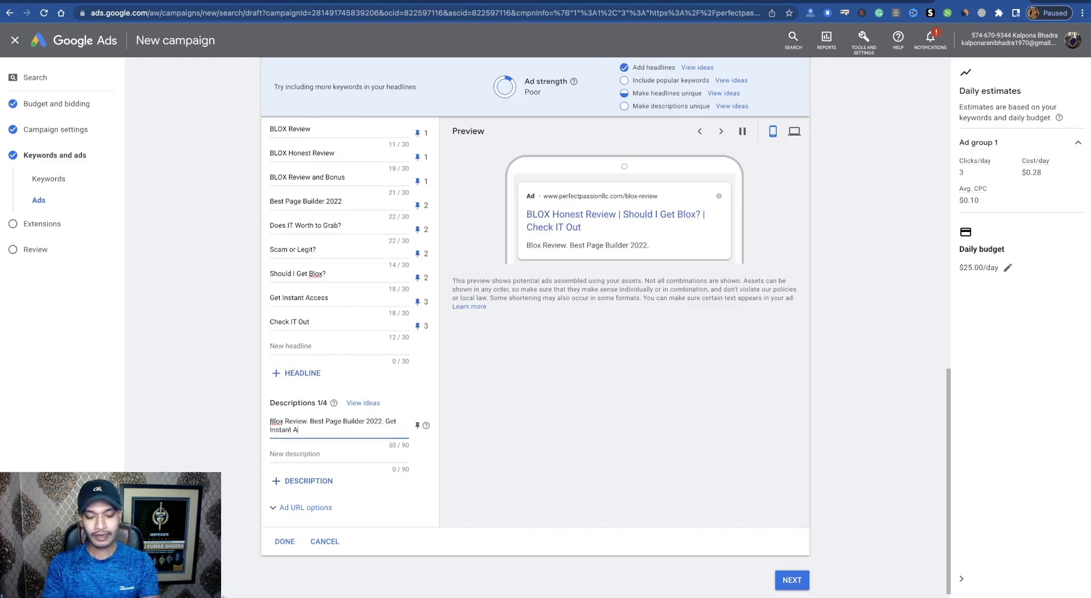
type("ccess H")
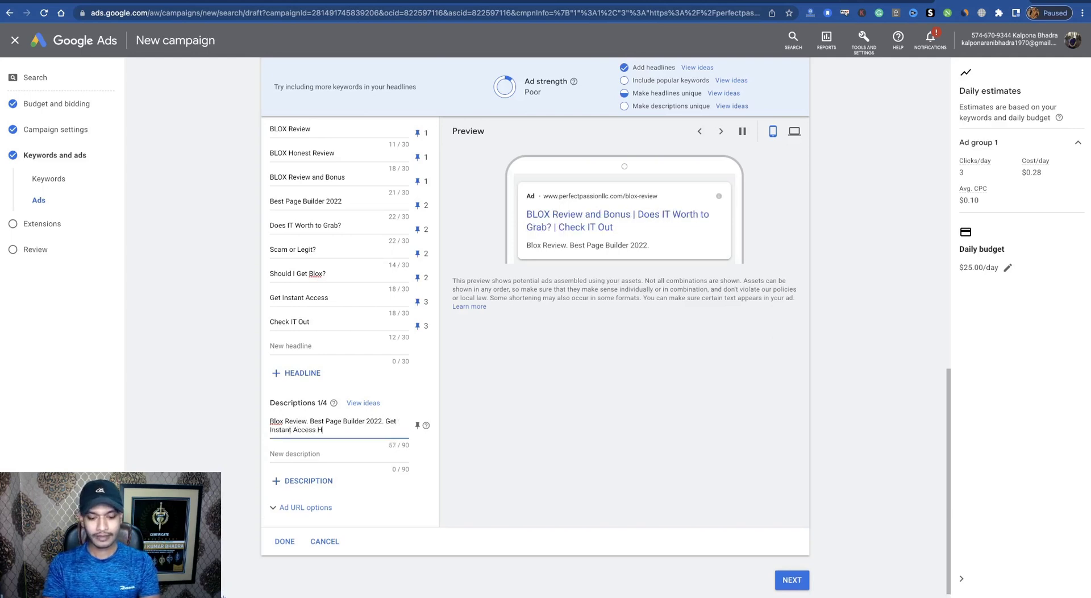
type("ere")
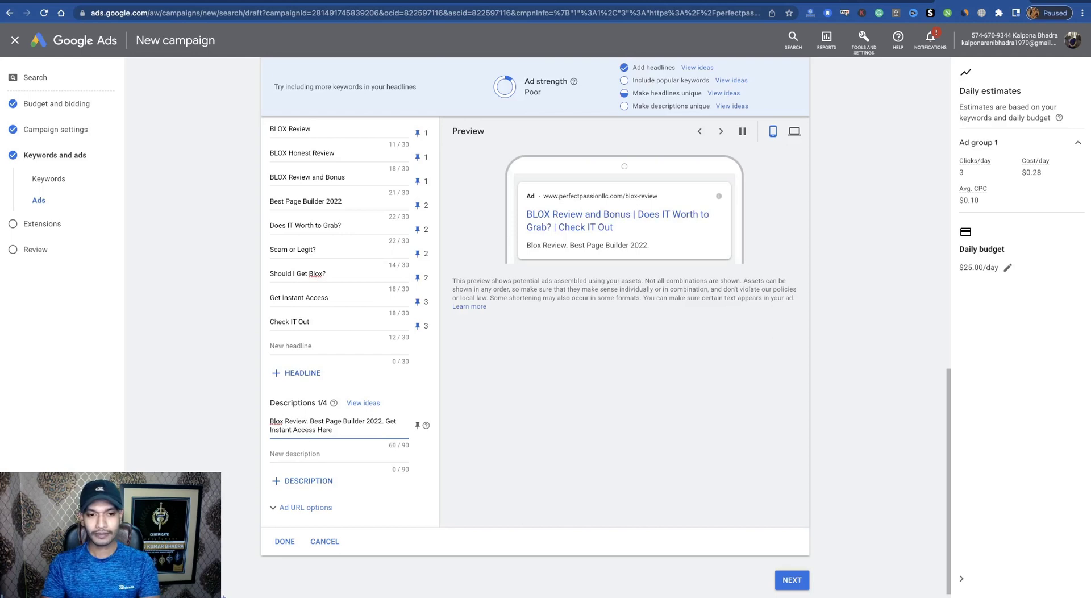
type(".")
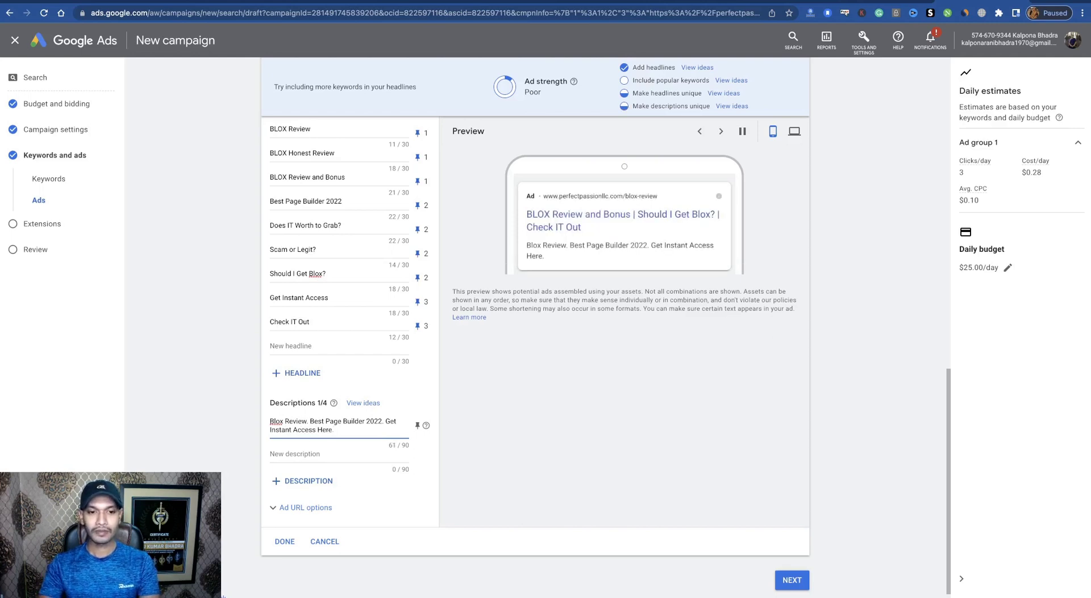
- Add a second description reading "Do you wan to get any page builder? Blox is the one-time price best page builder in 2022."
left_click(315, 454)
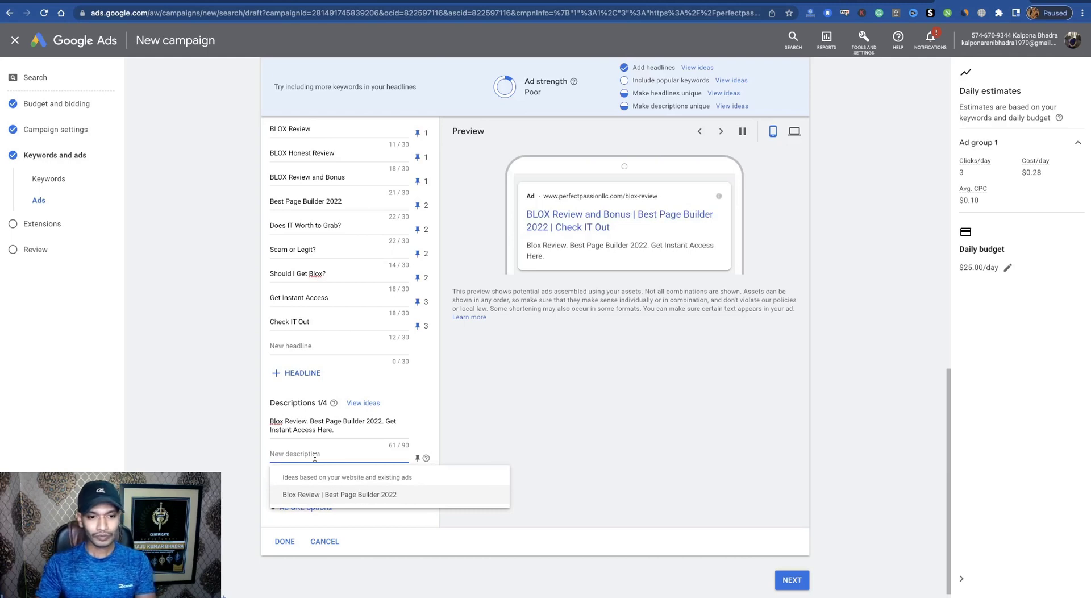
type("DO you w")
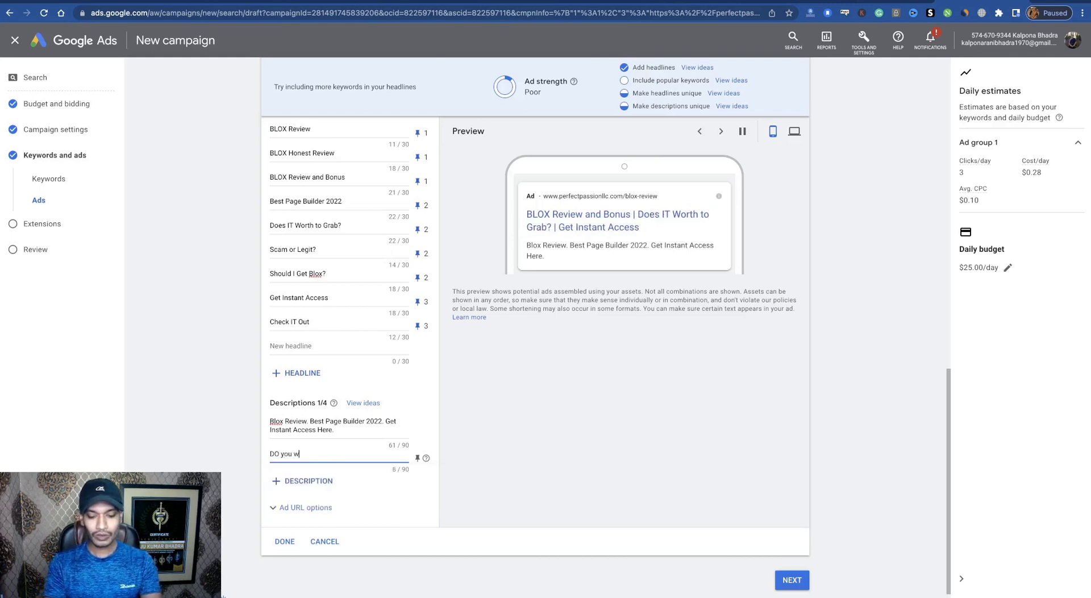
type("an to get")
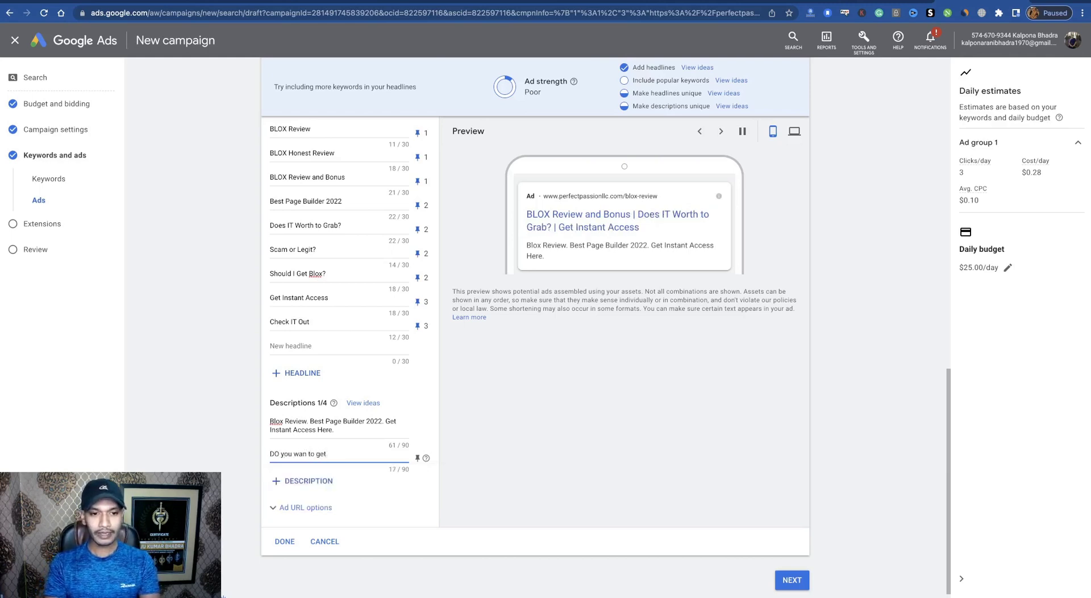
type(" any page builder?")
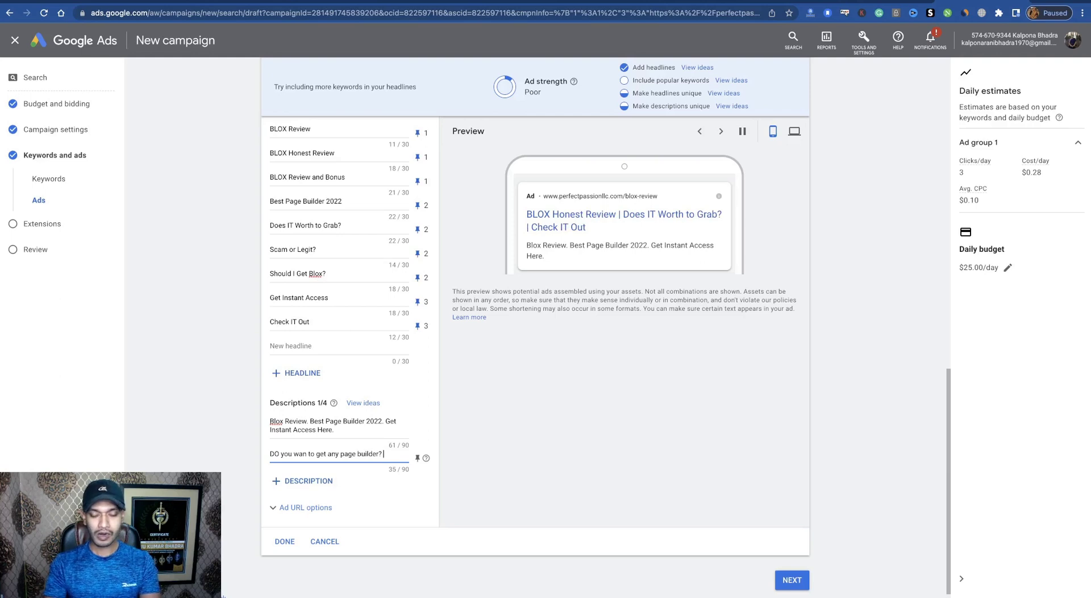
left_click(277, 453)
key("BackSpace")
type("o")
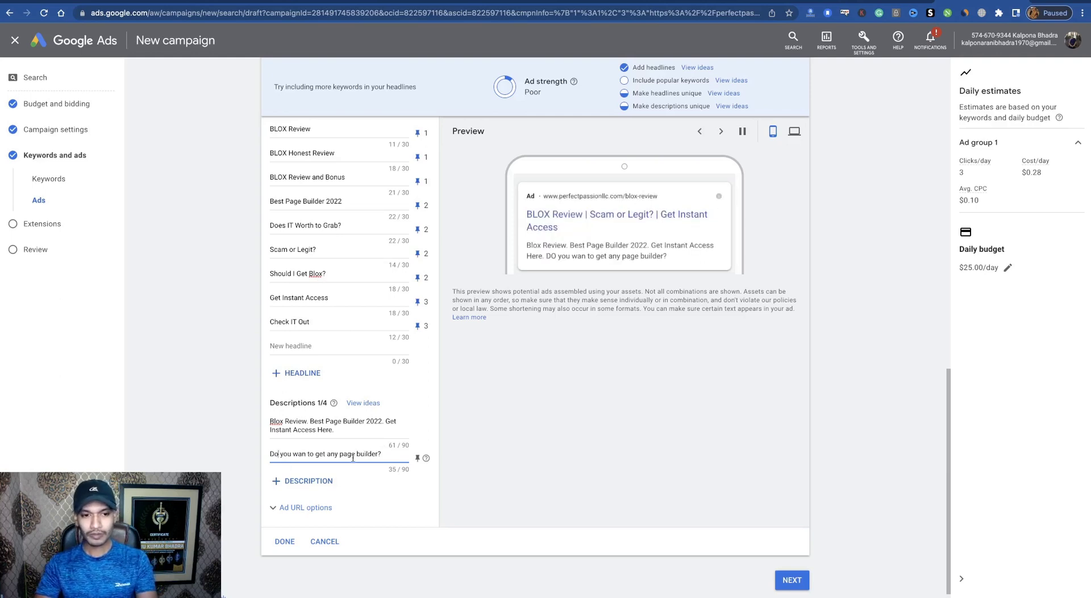
left_click(388, 454)
type("Blox is the  one-time p")
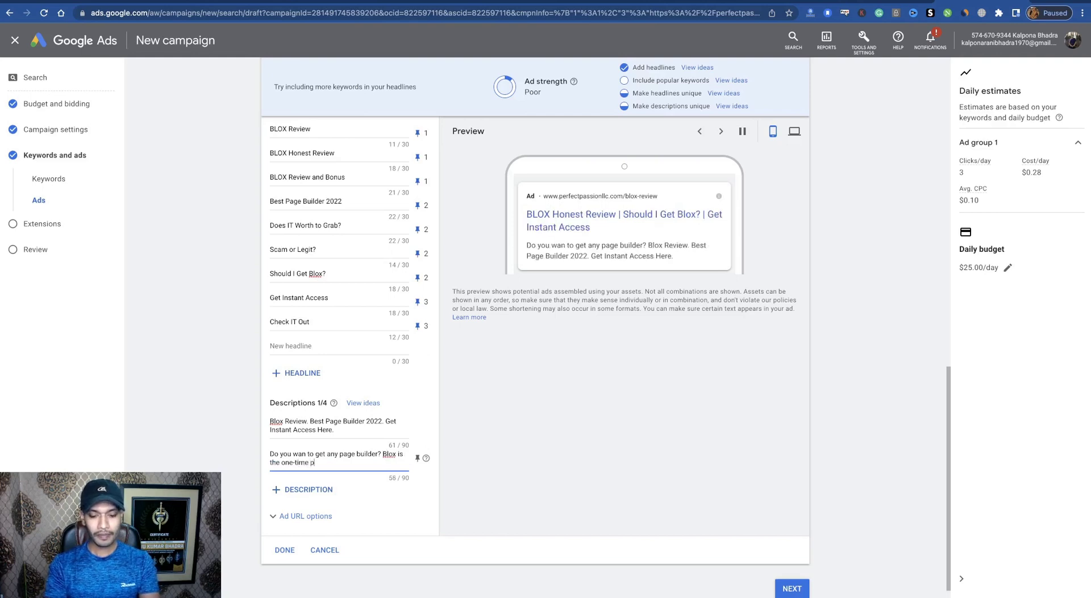
type("rice best page")
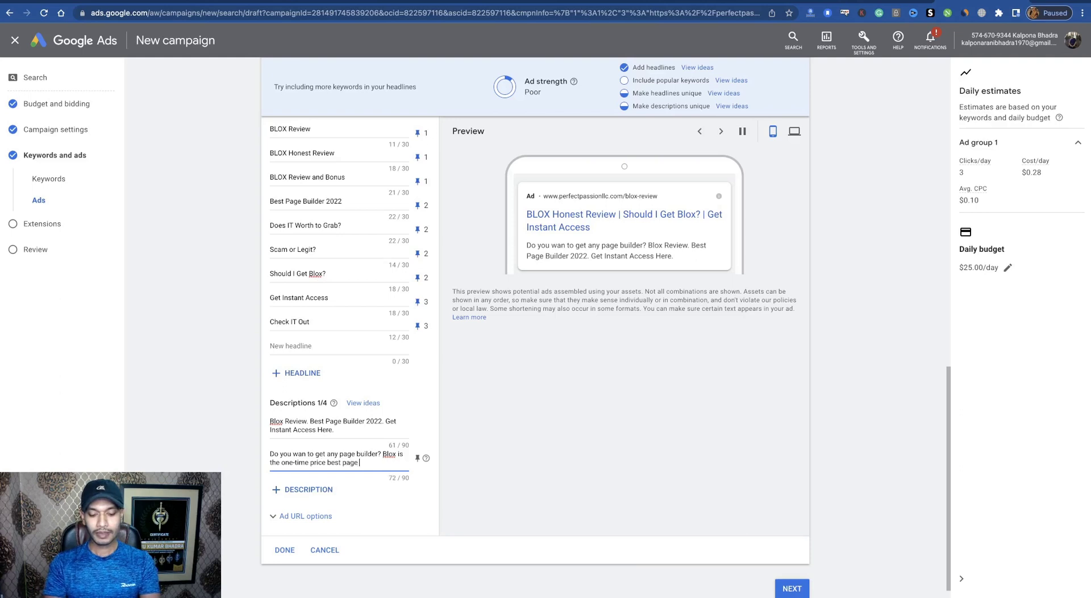
type(" builder in 20222.")
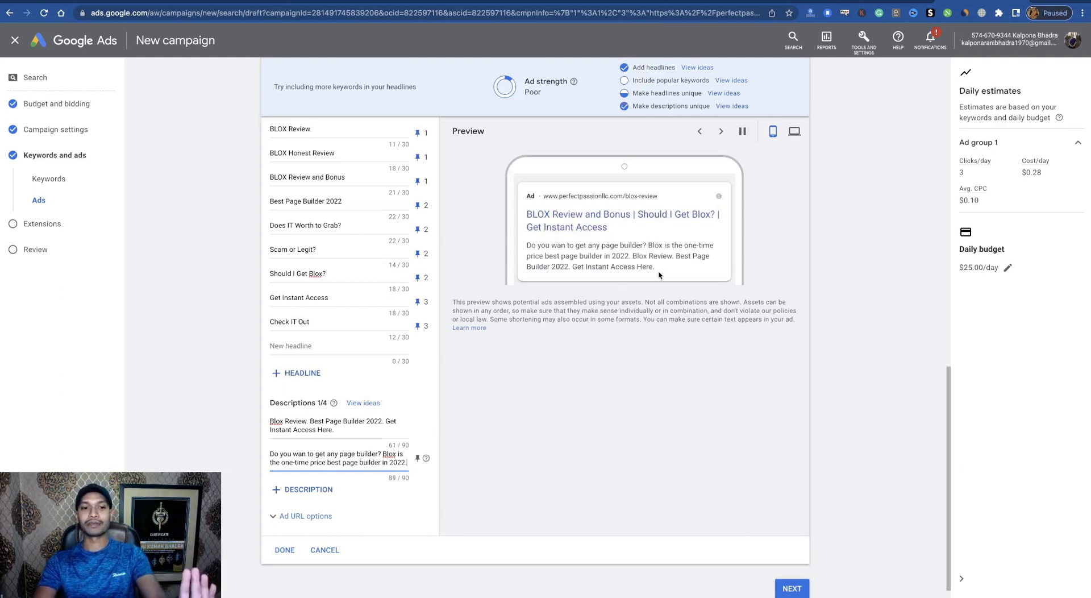
- Set the default bid of Ad group 1 to $0.50
scroll(590, 342, "up", 1)
scroll(590, 342, "up", 8)
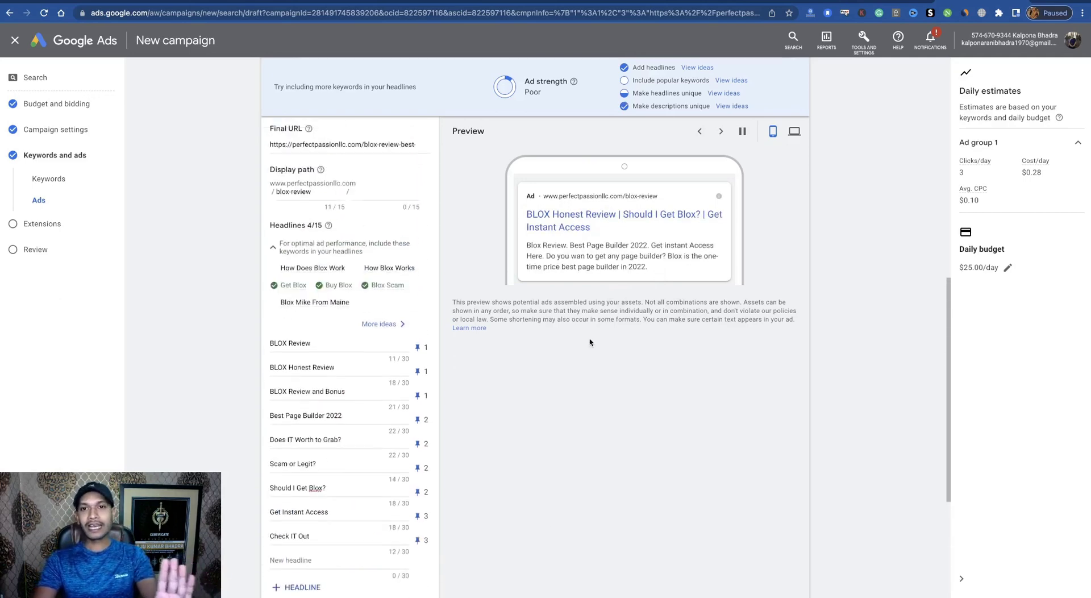
scroll(648, 340, "down", 1)
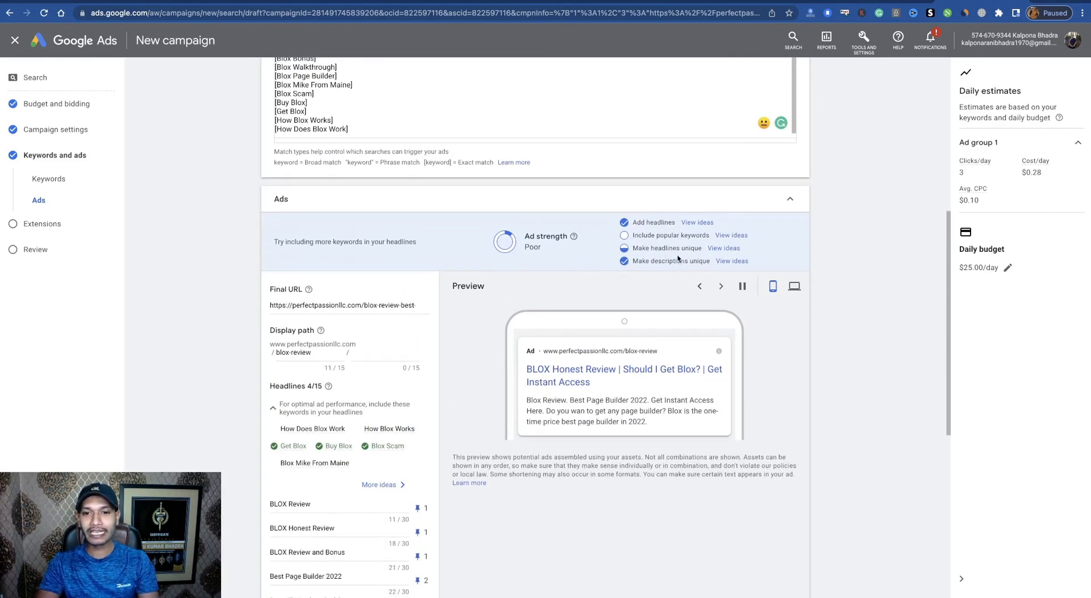
scroll(577, 334, "up", 6)
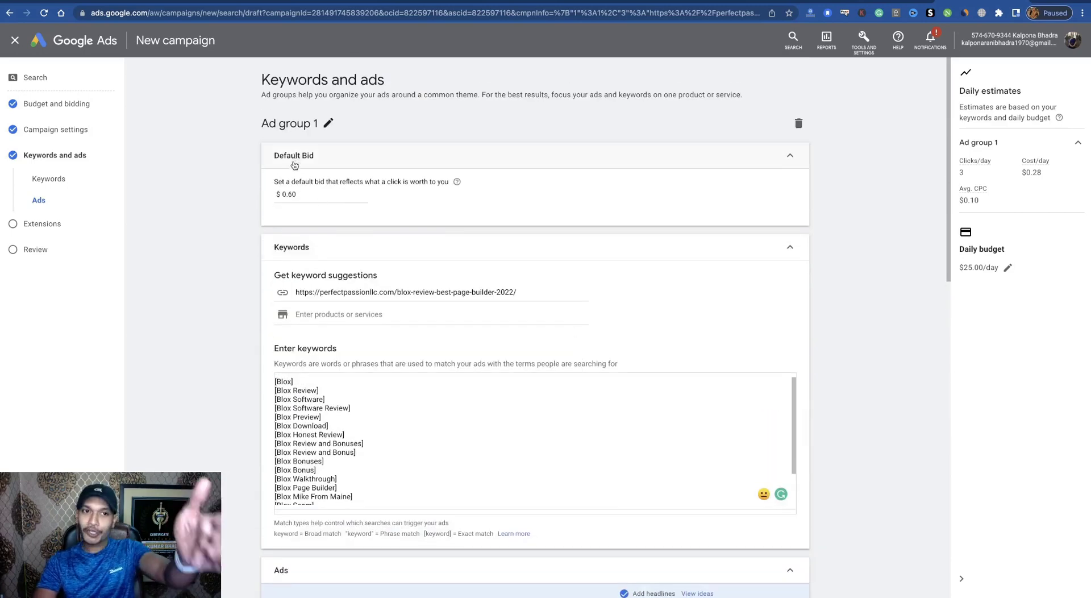
scroll(319, 205, "down", 3)
scroll(318, 207, "up", 3)
left_click(290, 194)
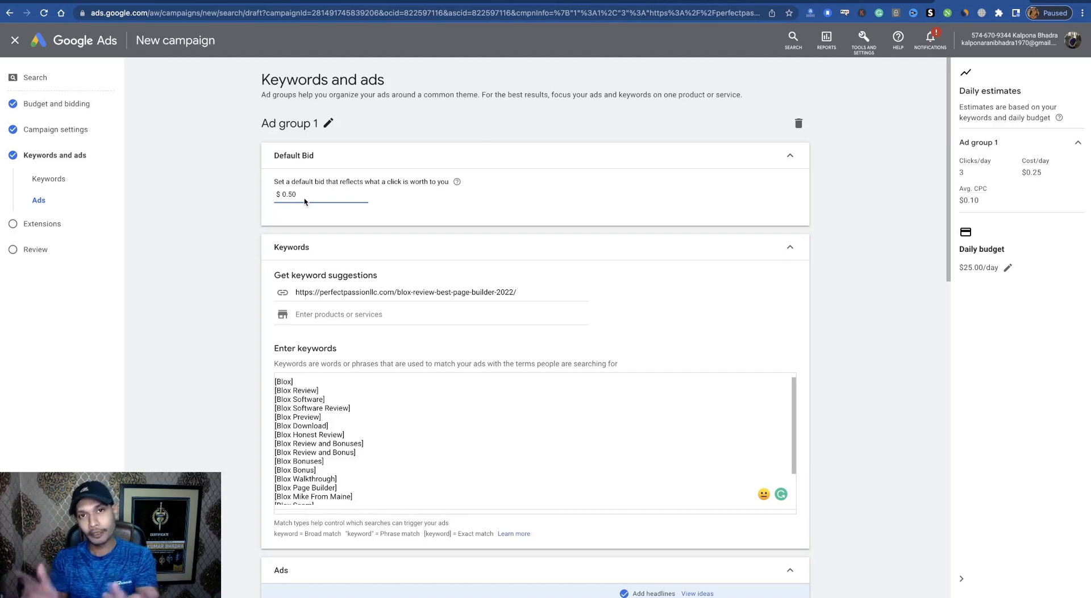
- Check the ad's headlines and descriptions, and finish editing the ad
scroll(565, 254, "down", 10)
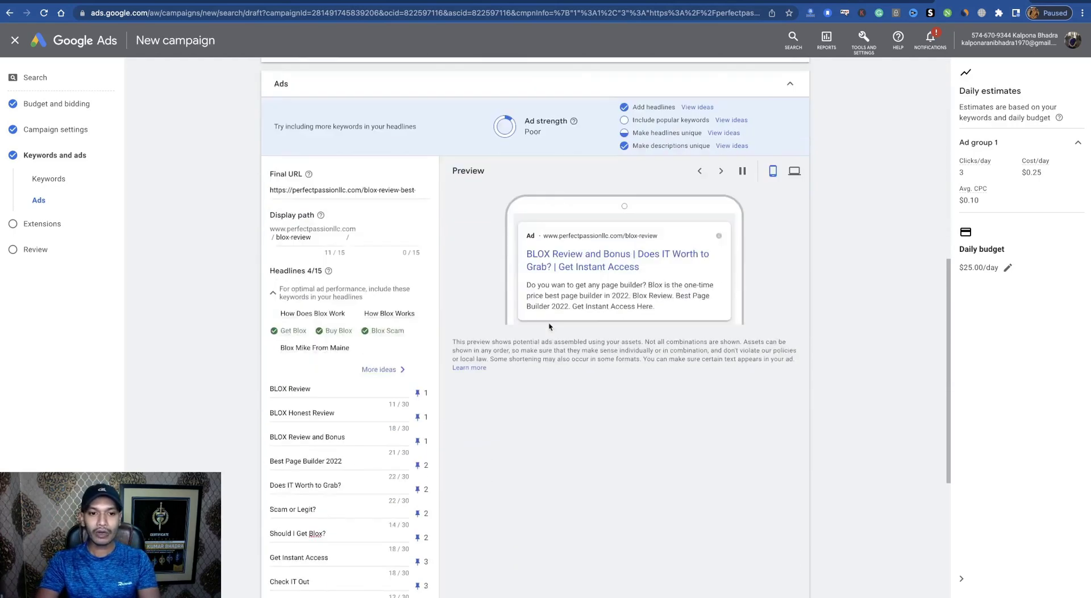
scroll(506, 326, "up", 3)
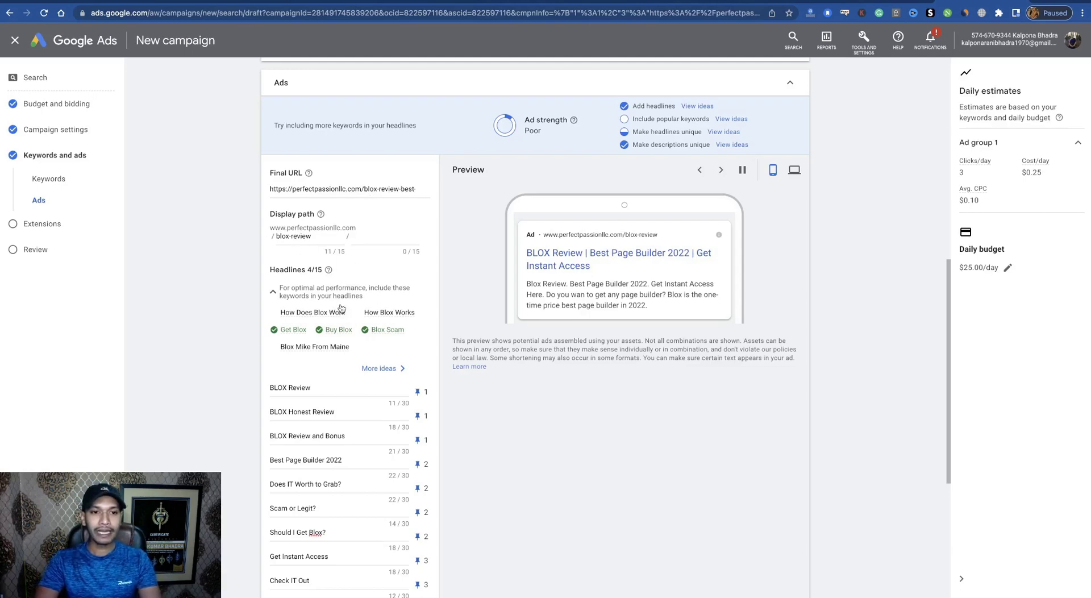
scroll(342, 308, "down", 5)
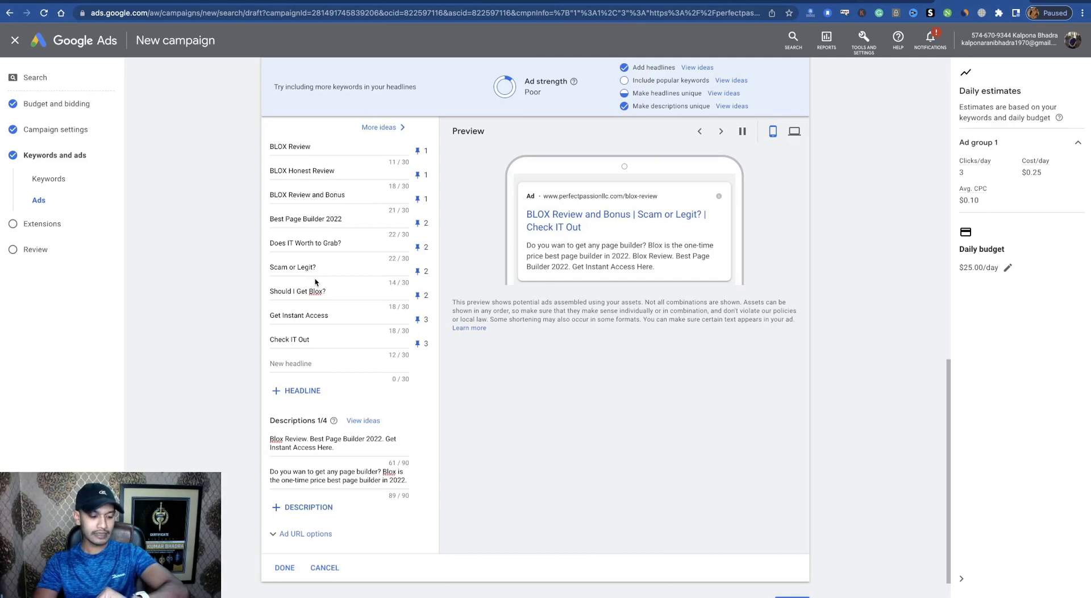
scroll(369, 307, "down", 1)
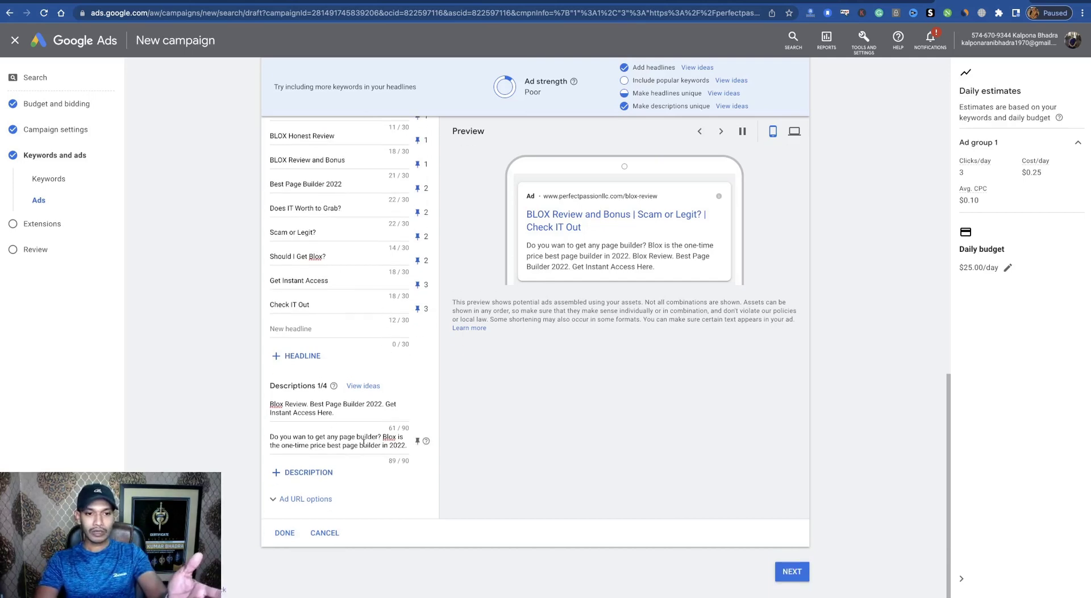
left_click(284, 533)
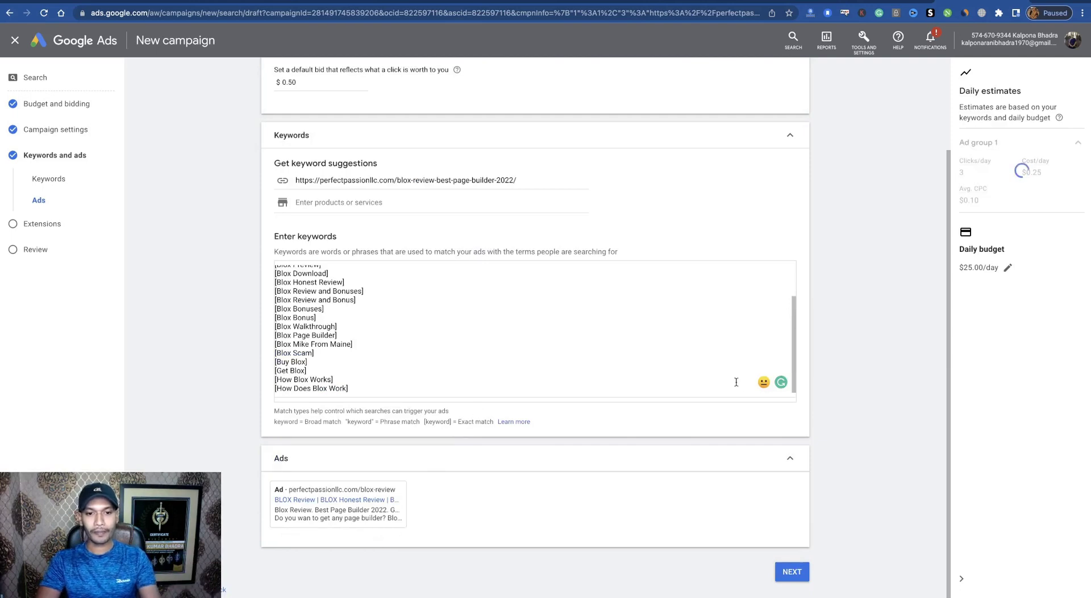
- Continue from keywords and ads to the campaign review, skipping the sitelink, callout and call extensions
left_click(793, 572)
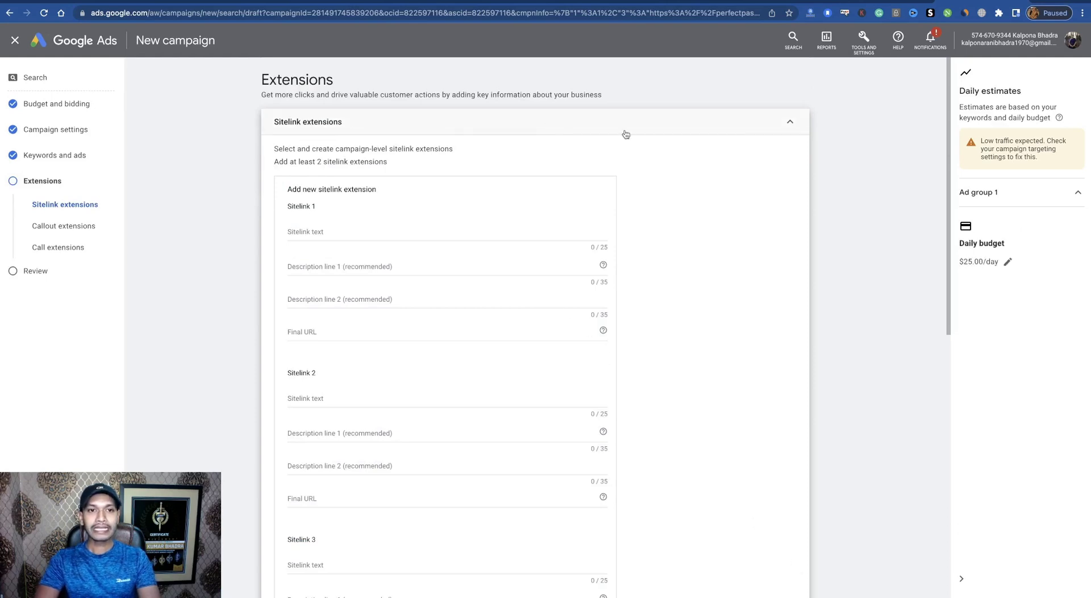
left_click(797, 125)
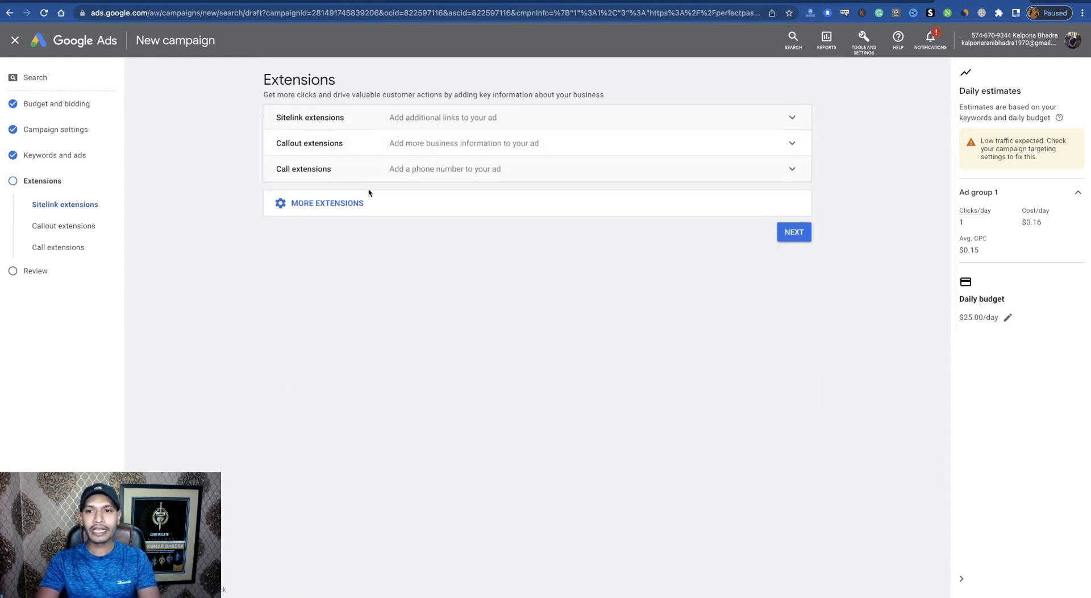
left_click(794, 232)
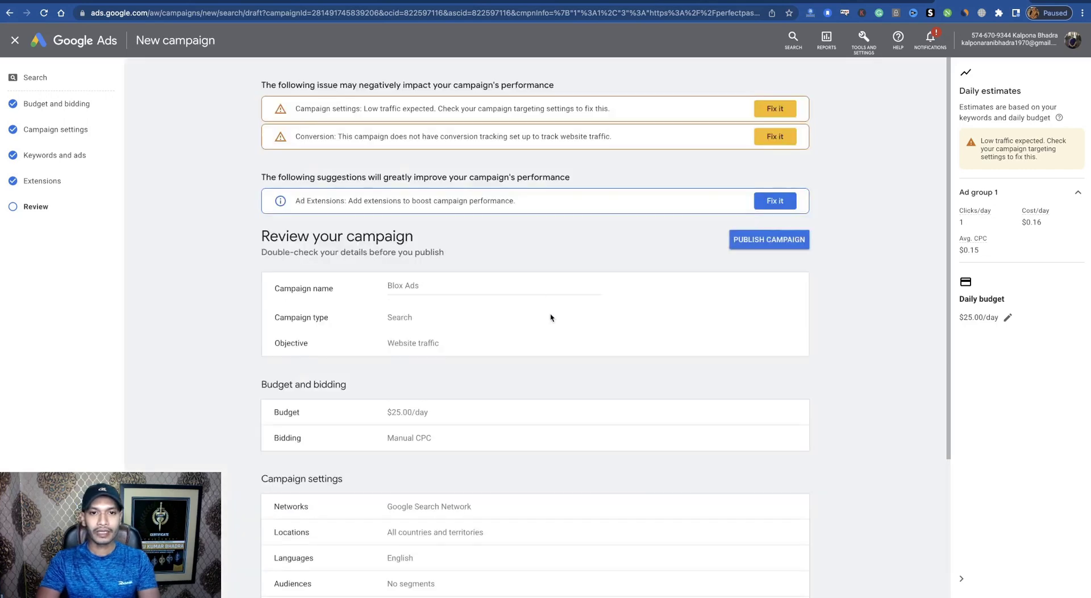
- Check the Blox Ads campaign's budget, settings, keywords and ads in the review, and publish the campaign
scroll(551, 317, "down", 3)
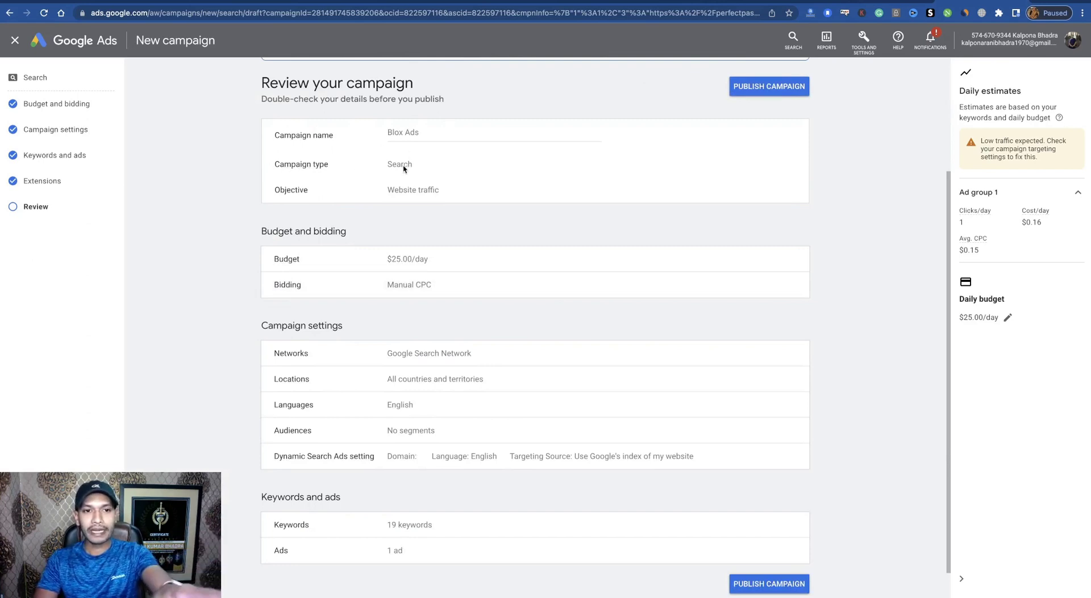
scroll(461, 200, "down", 1)
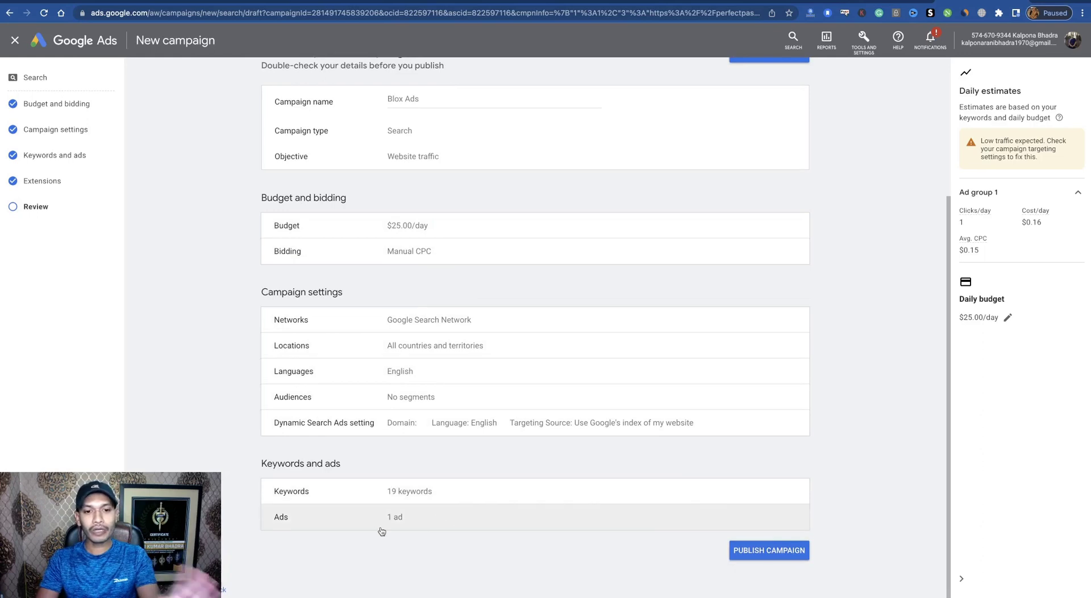
left_click(769, 559)
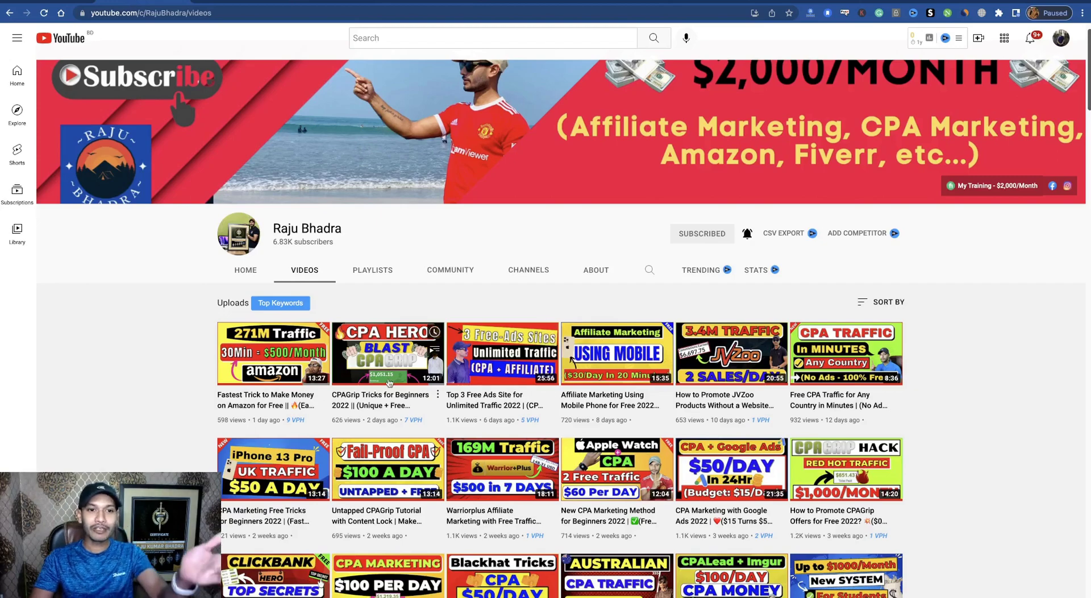
scroll(389, 382, "down", 4)
scroll(390, 382, "up", 4)
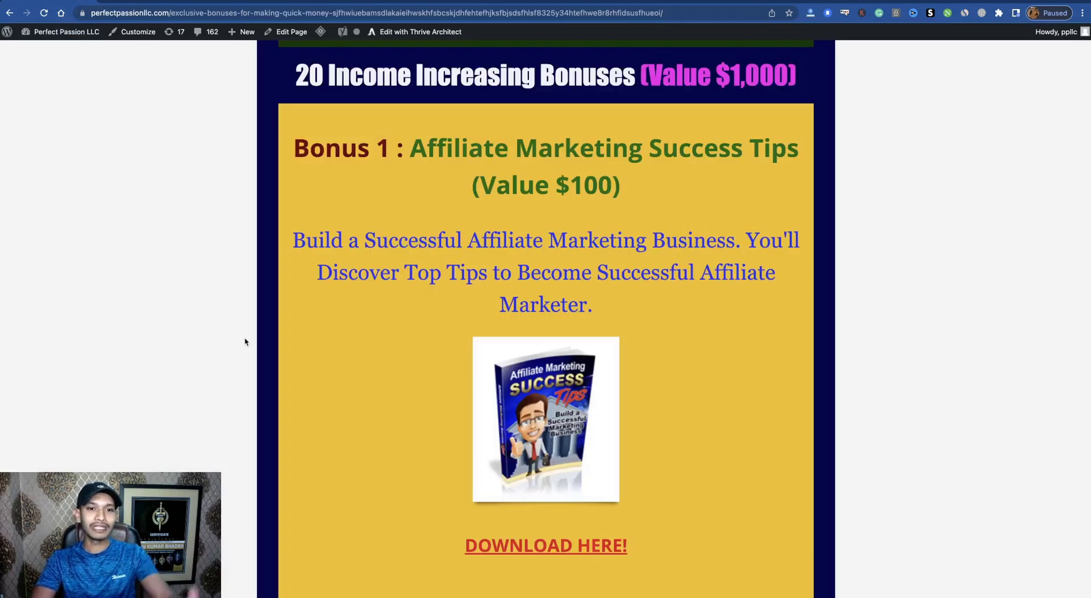
- Examine the 20 income-increasing bonuses listed on the Perfect Passion LLC exclusive bonus page
scroll(349, 371, "up", 3)
scroll(360, 383, "down", 10)
scroll(452, 416, "down", 20)
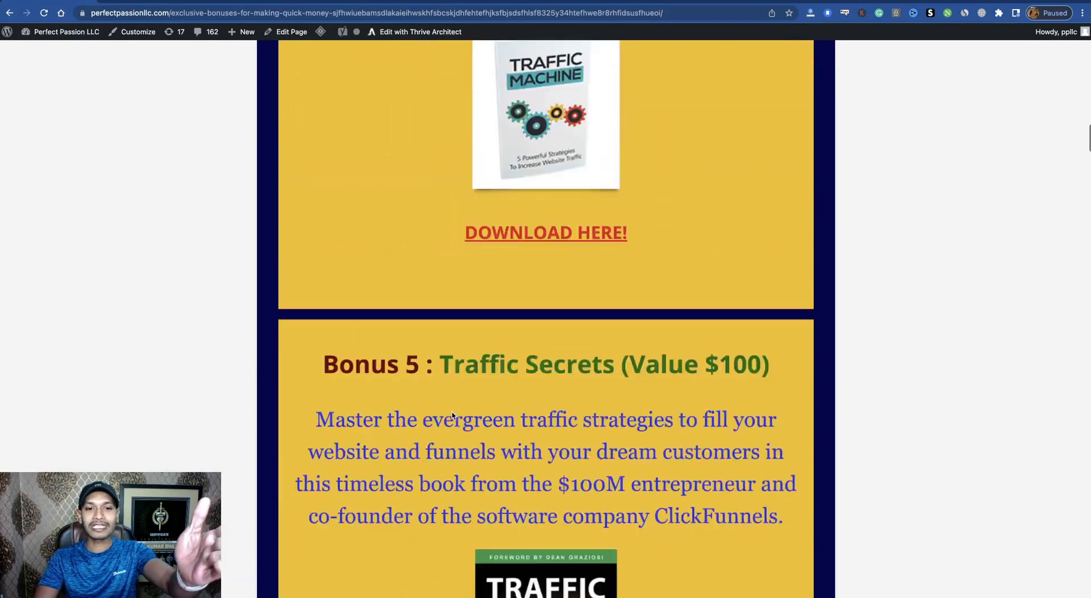
scroll(452, 415, "down", 20)
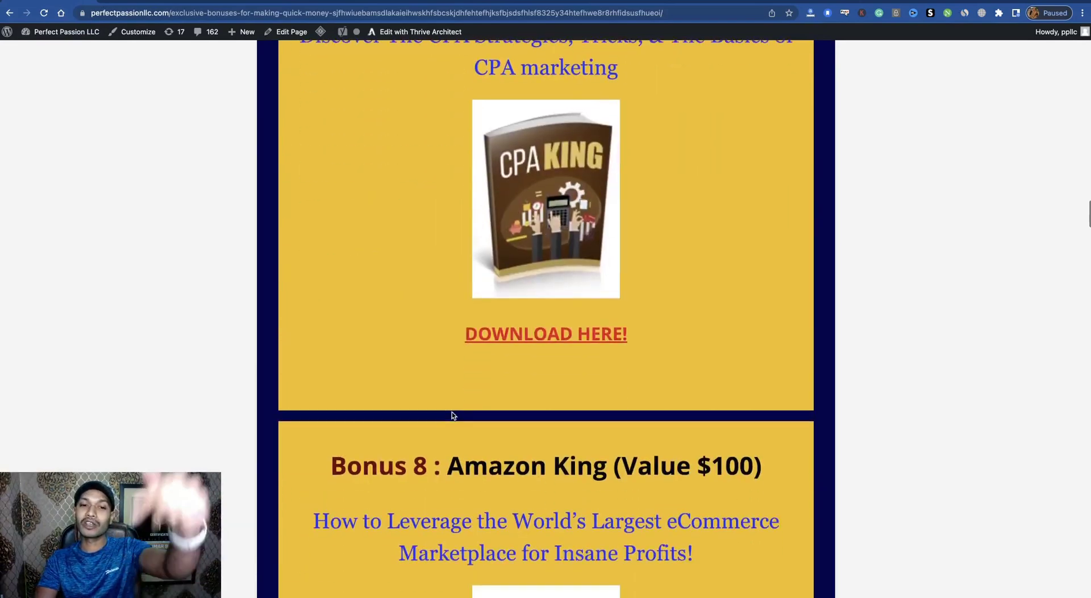
scroll(453, 415, "down", 20)
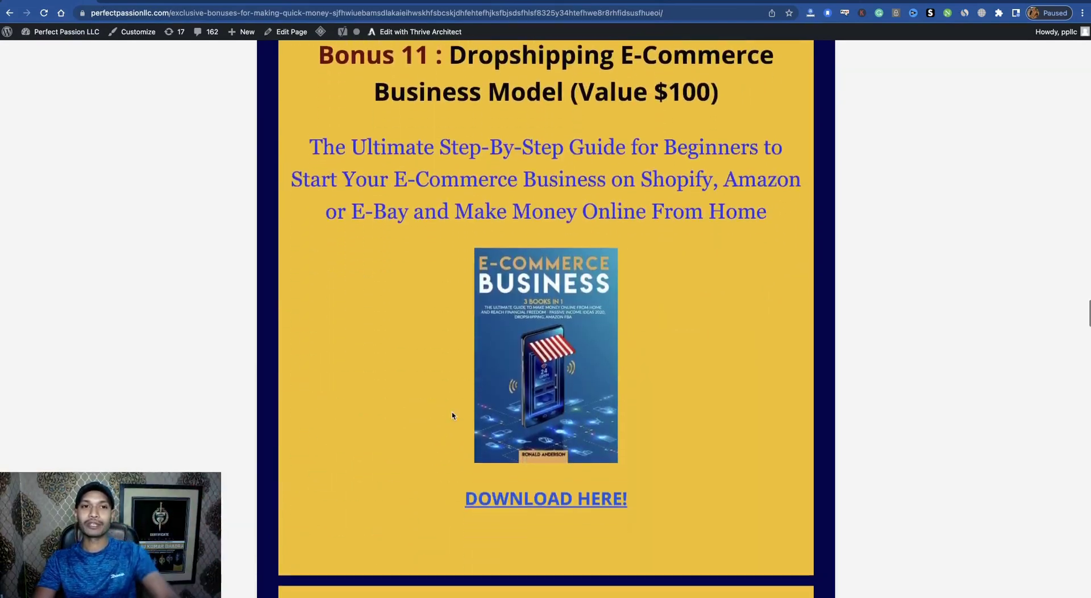
scroll(452, 415, "down", 20)
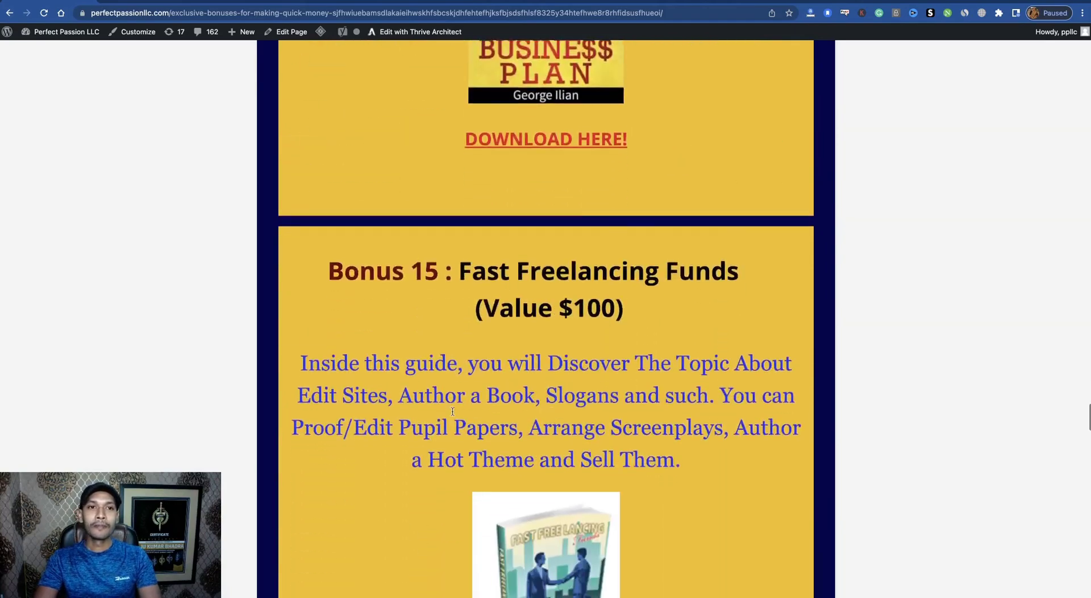
scroll(452, 412, "down", 20)
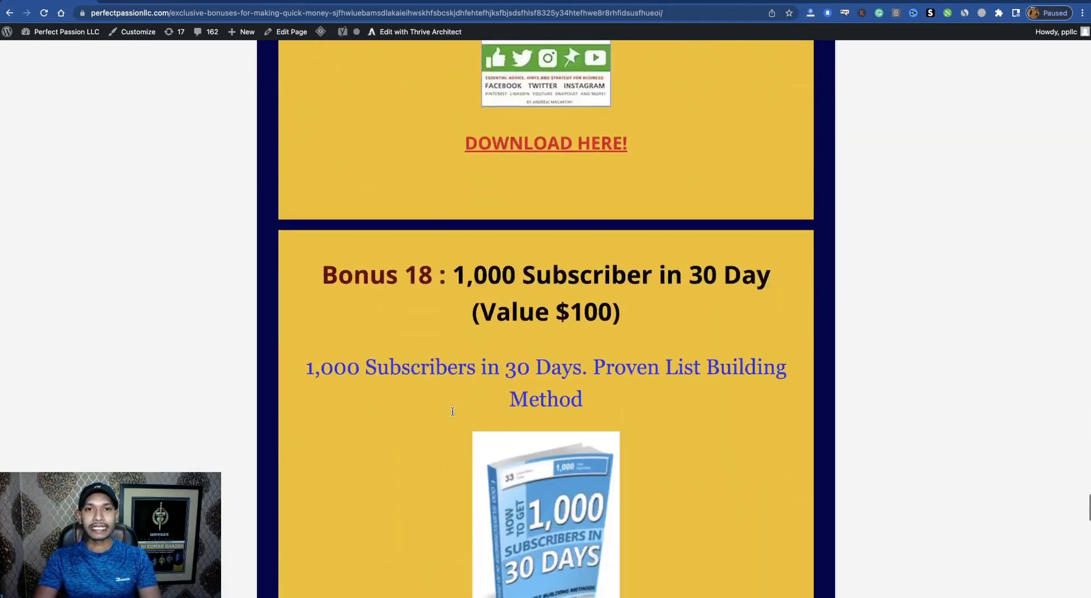
scroll(452, 416, "down", 3)
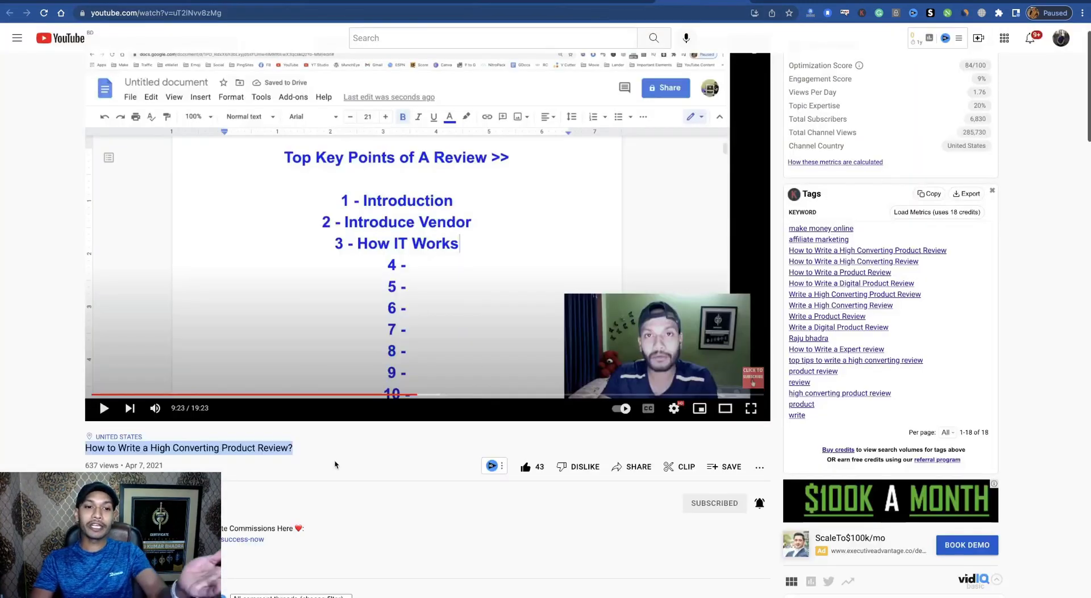
scroll(335, 465, "up", 1)
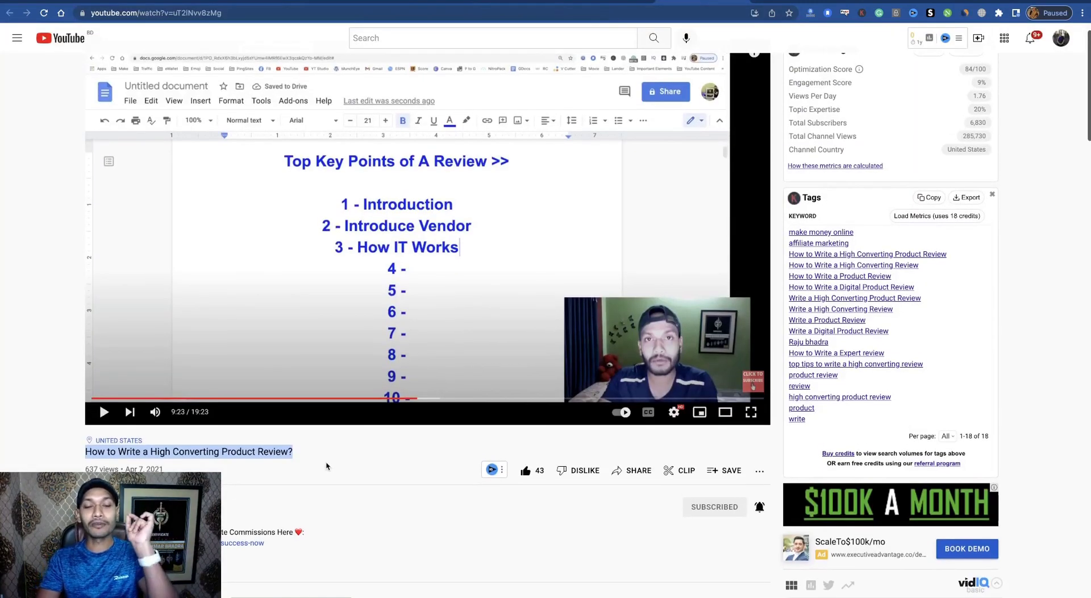